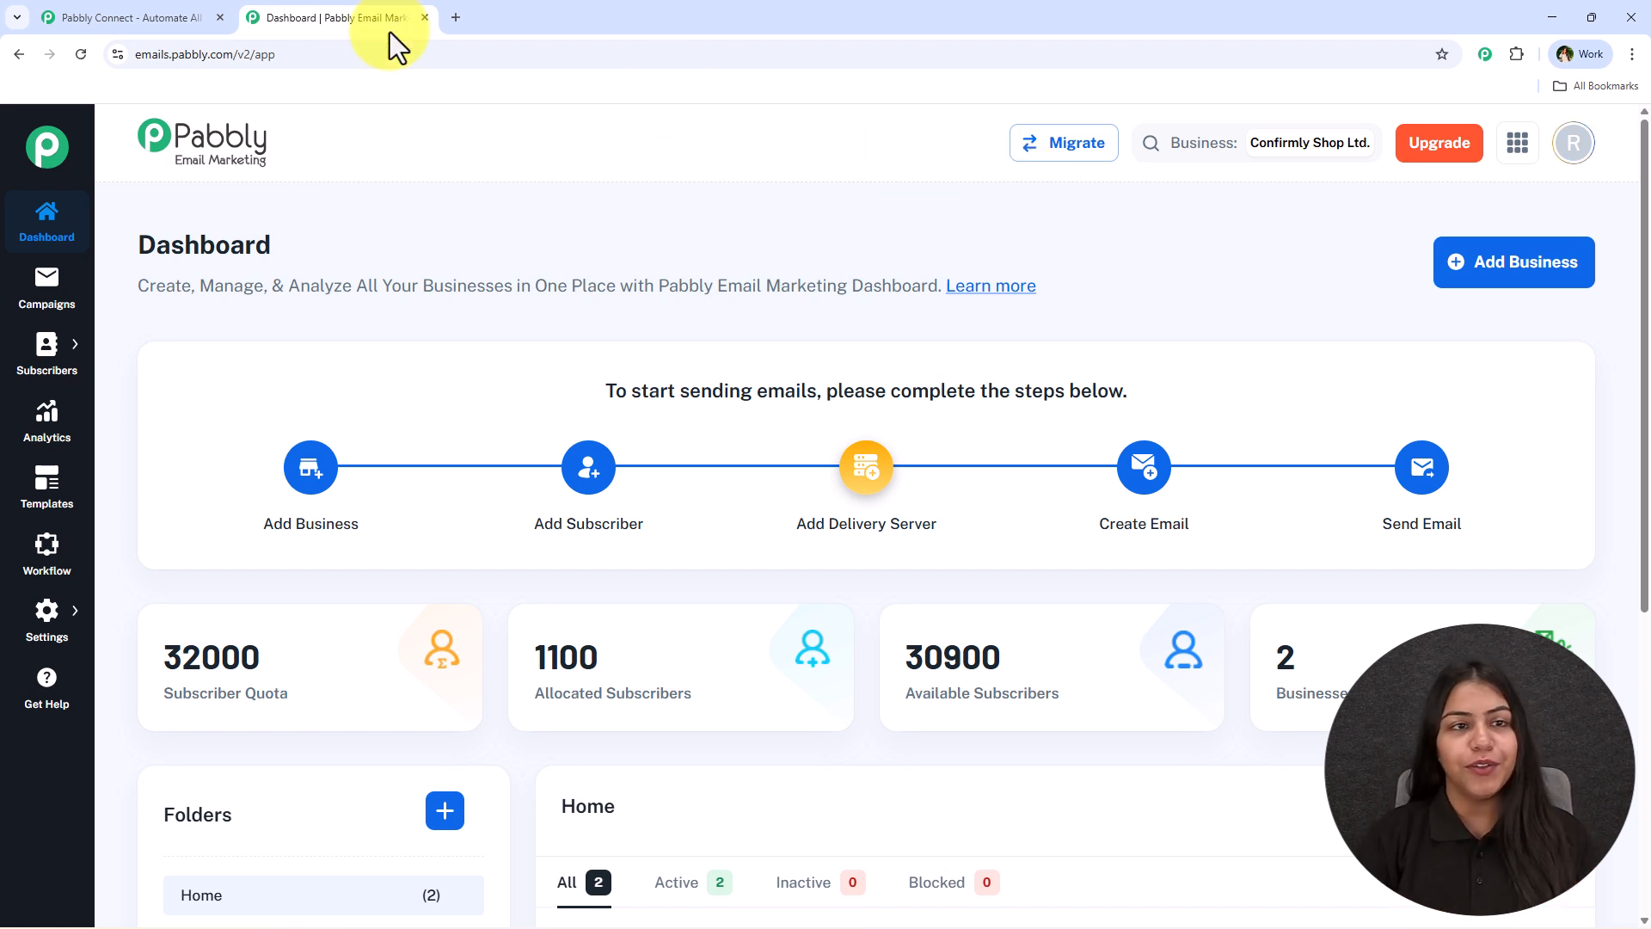
pyautogui.hotkey('ctrl', 't')
pyautogui.write('https://www.pabbly.com/email-marketing/')
pyautogui.press('Return')
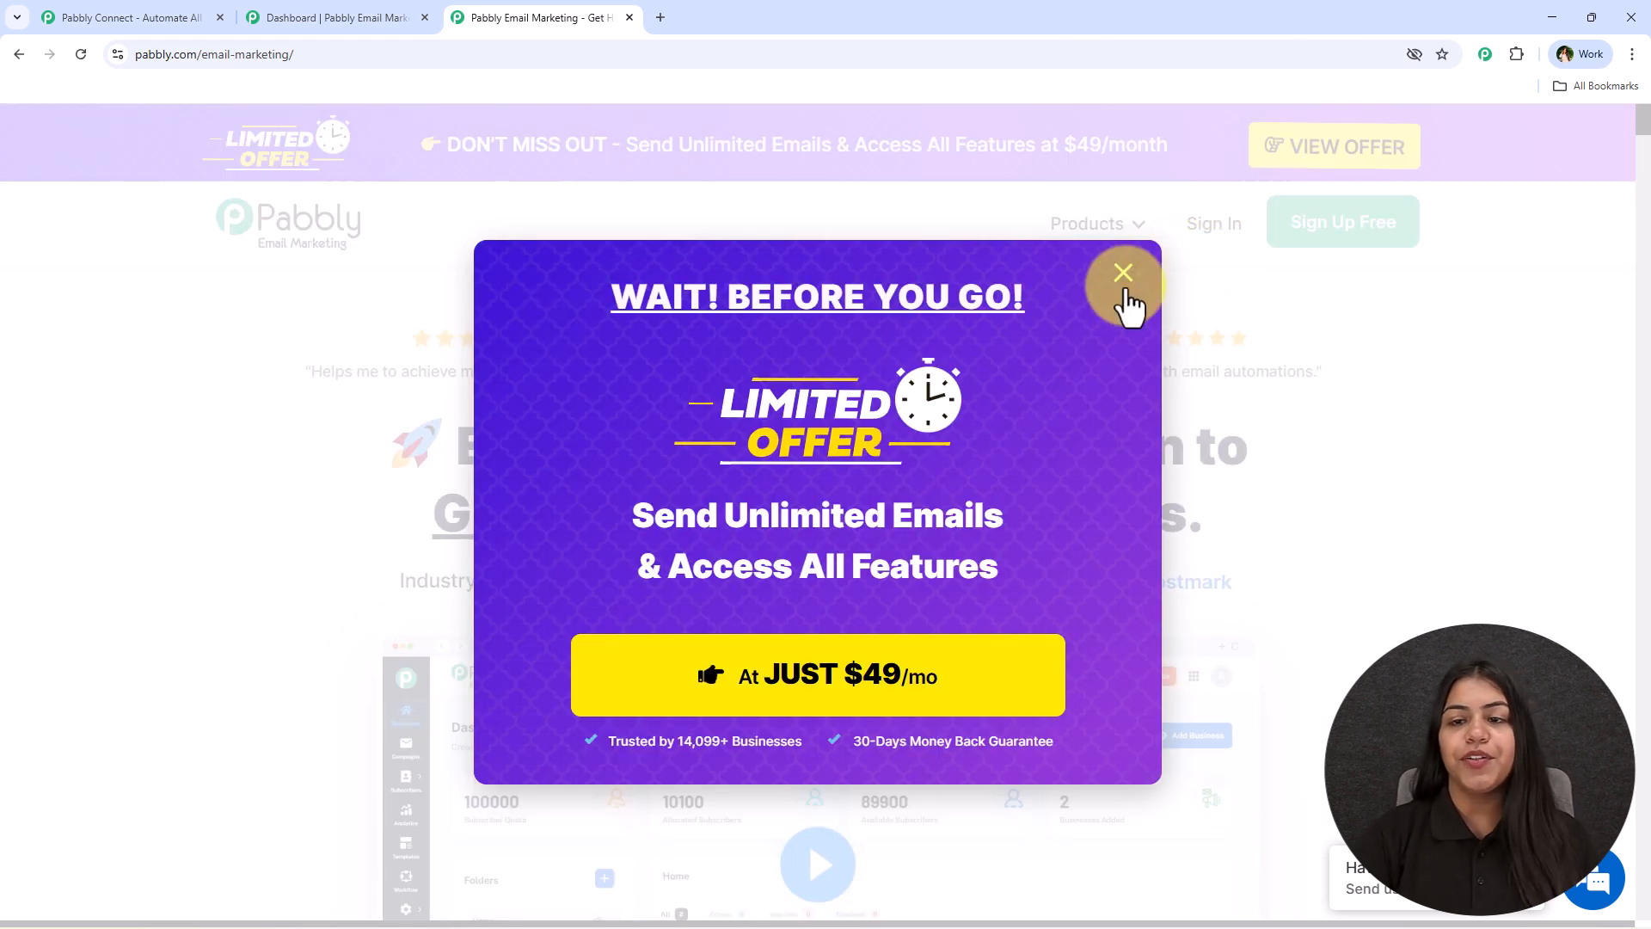
pyautogui.click(1123, 276)
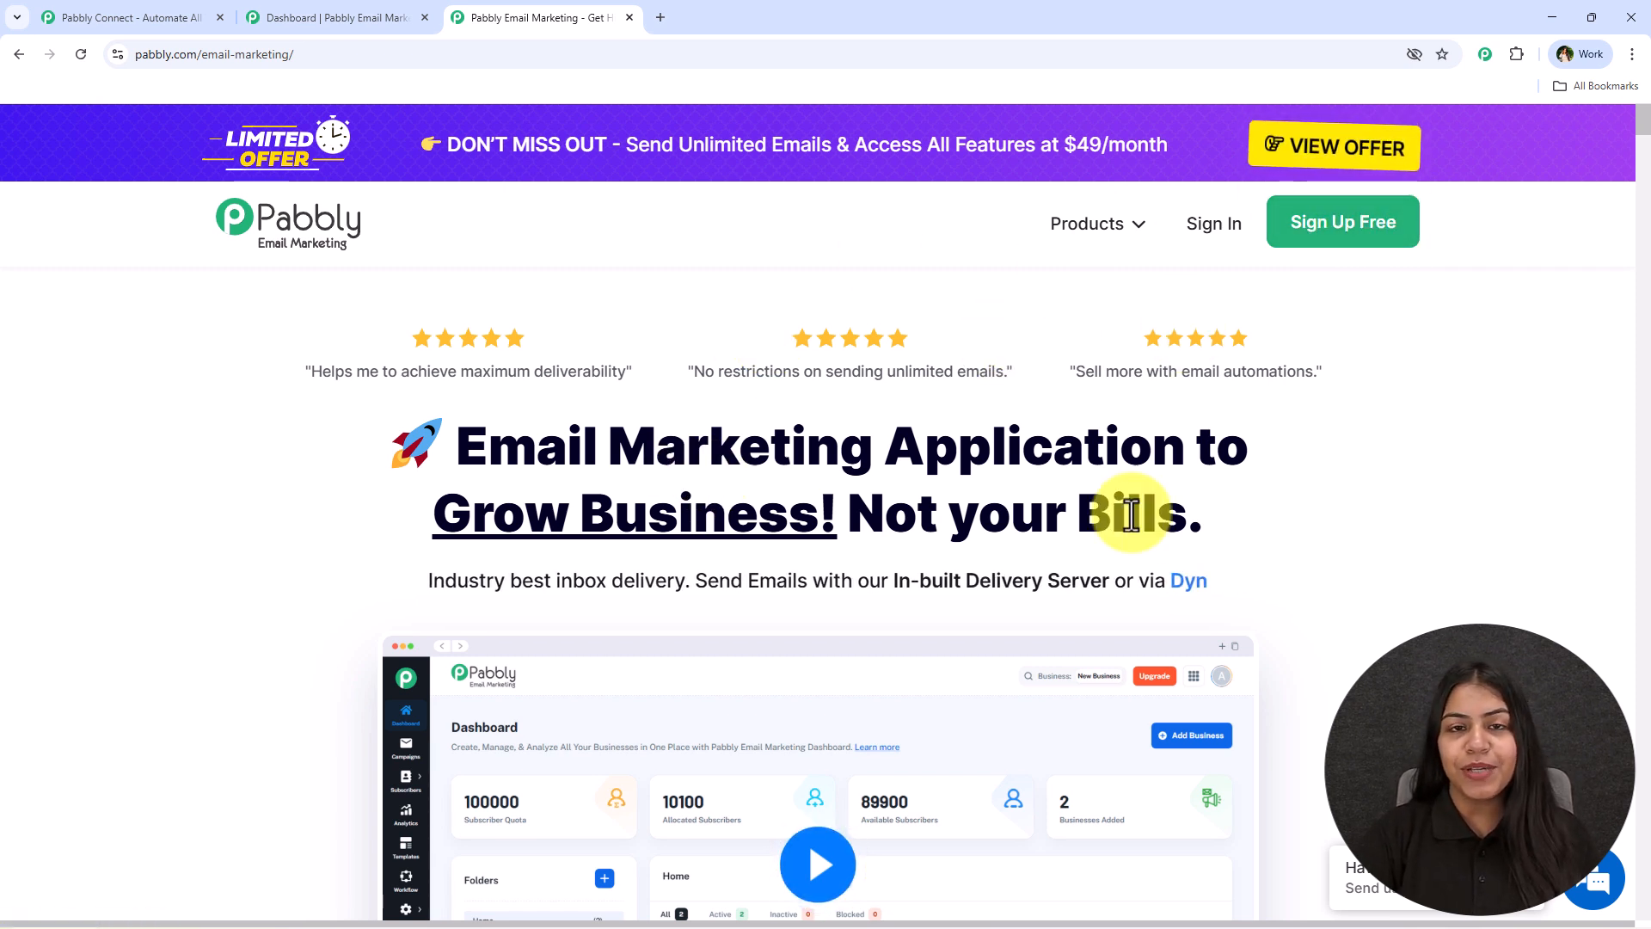
pyautogui.click(630, 17)
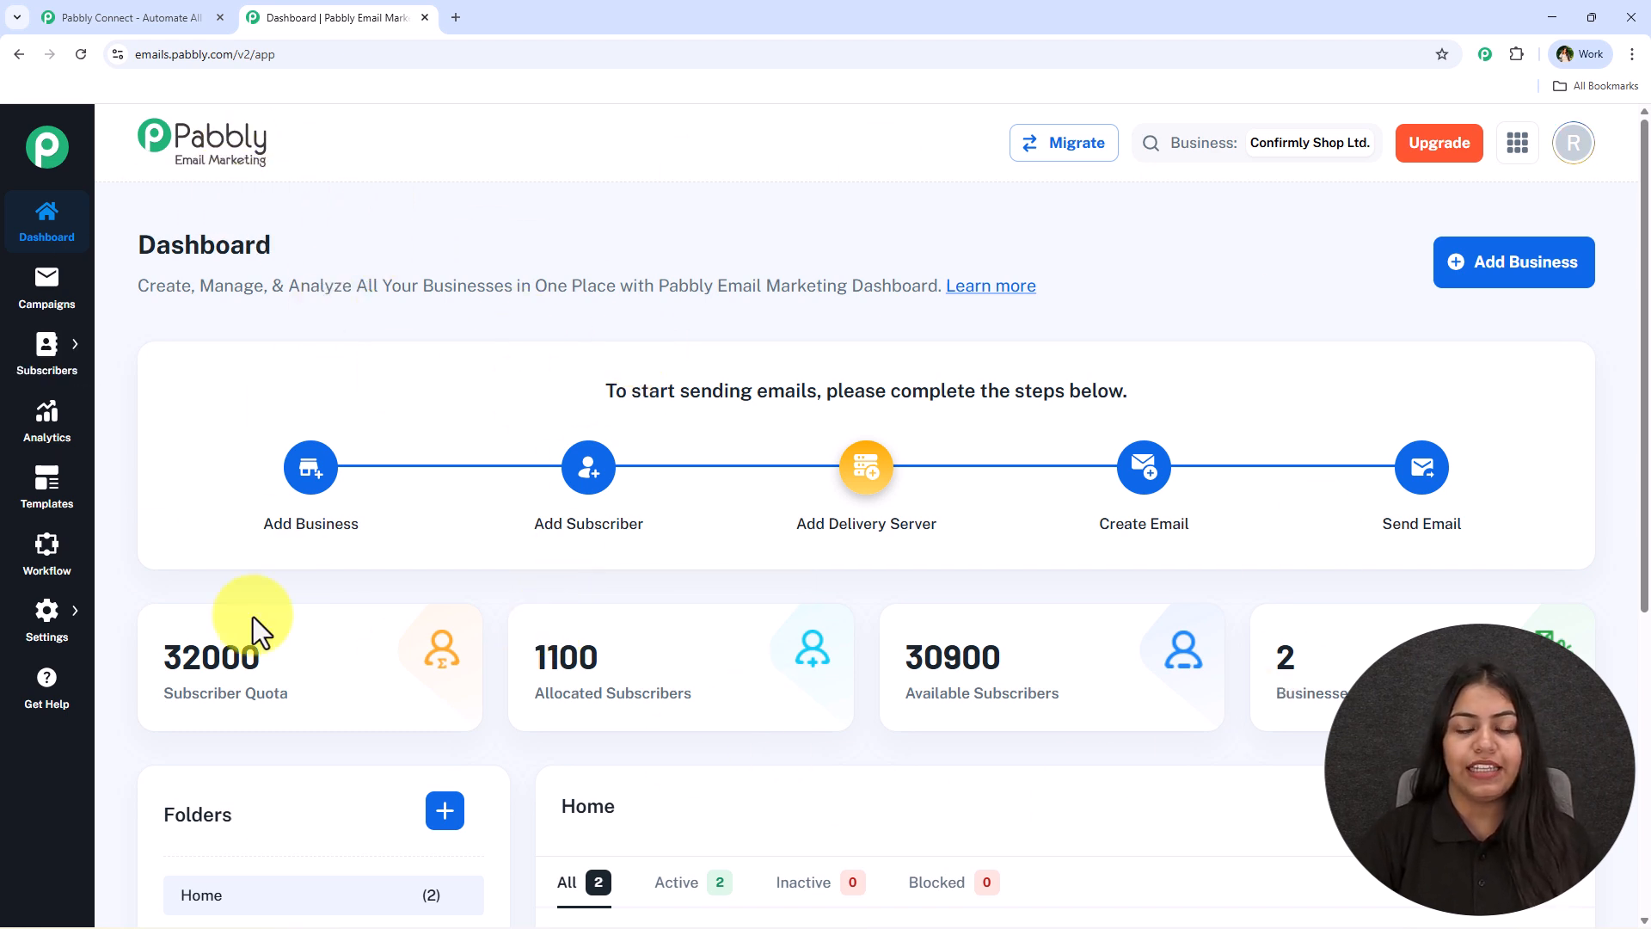
# Start a new email in the Campaigns section and choose Regular as its campaign type.
pyautogui.scroll(-5, 519, 467)
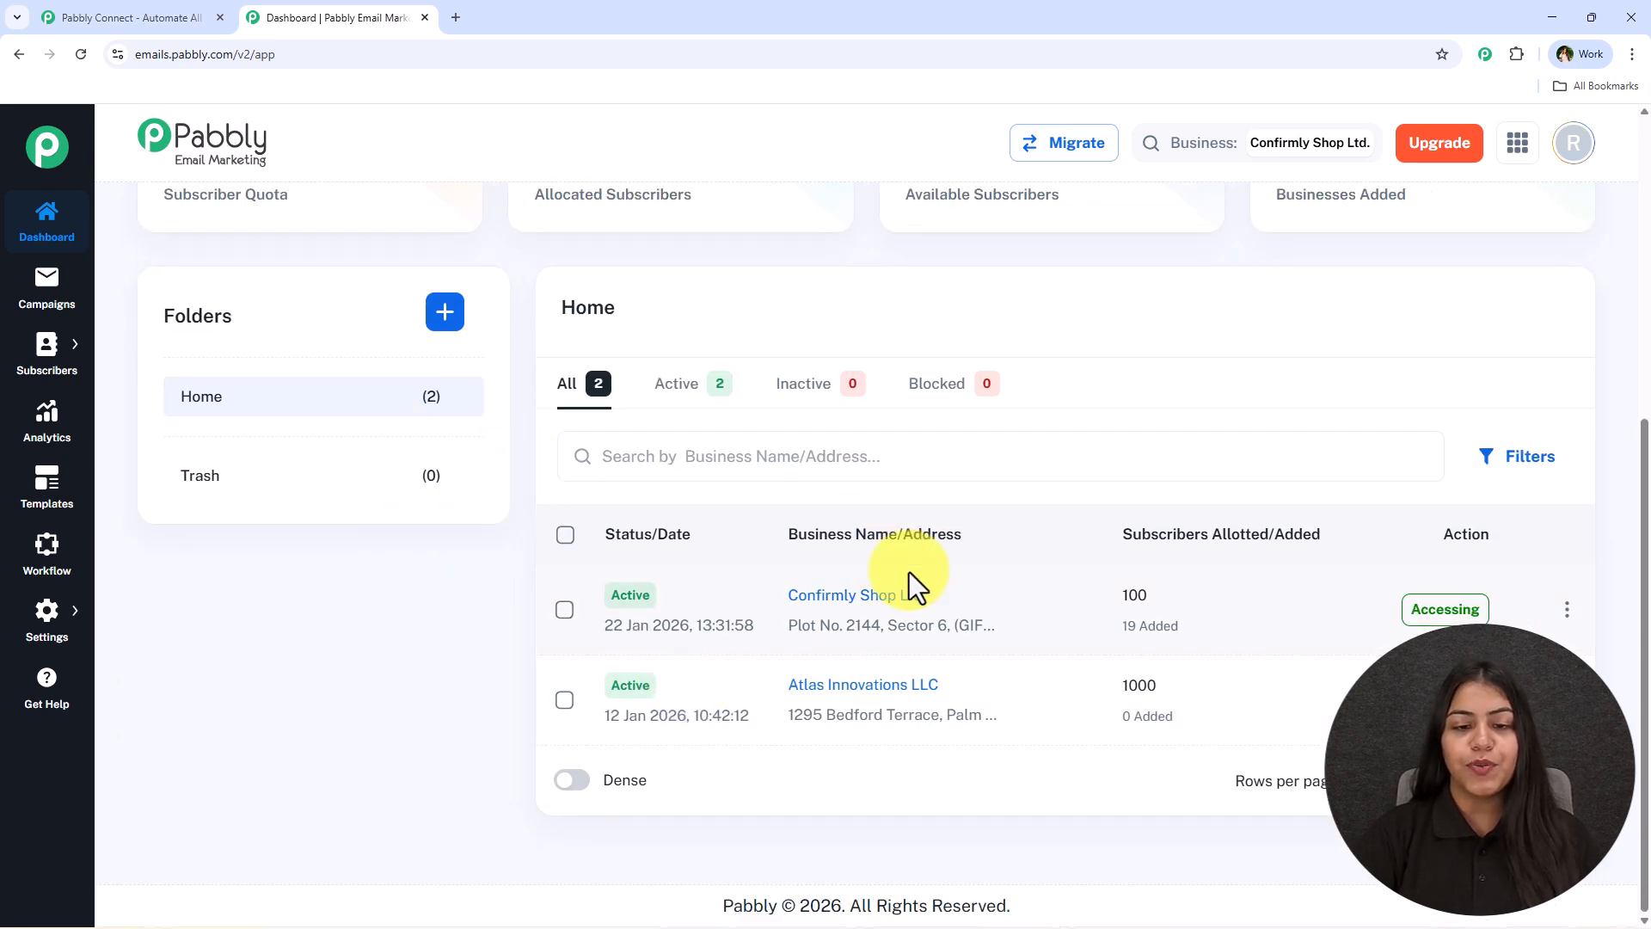
pyautogui.scroll(5, 873, 722)
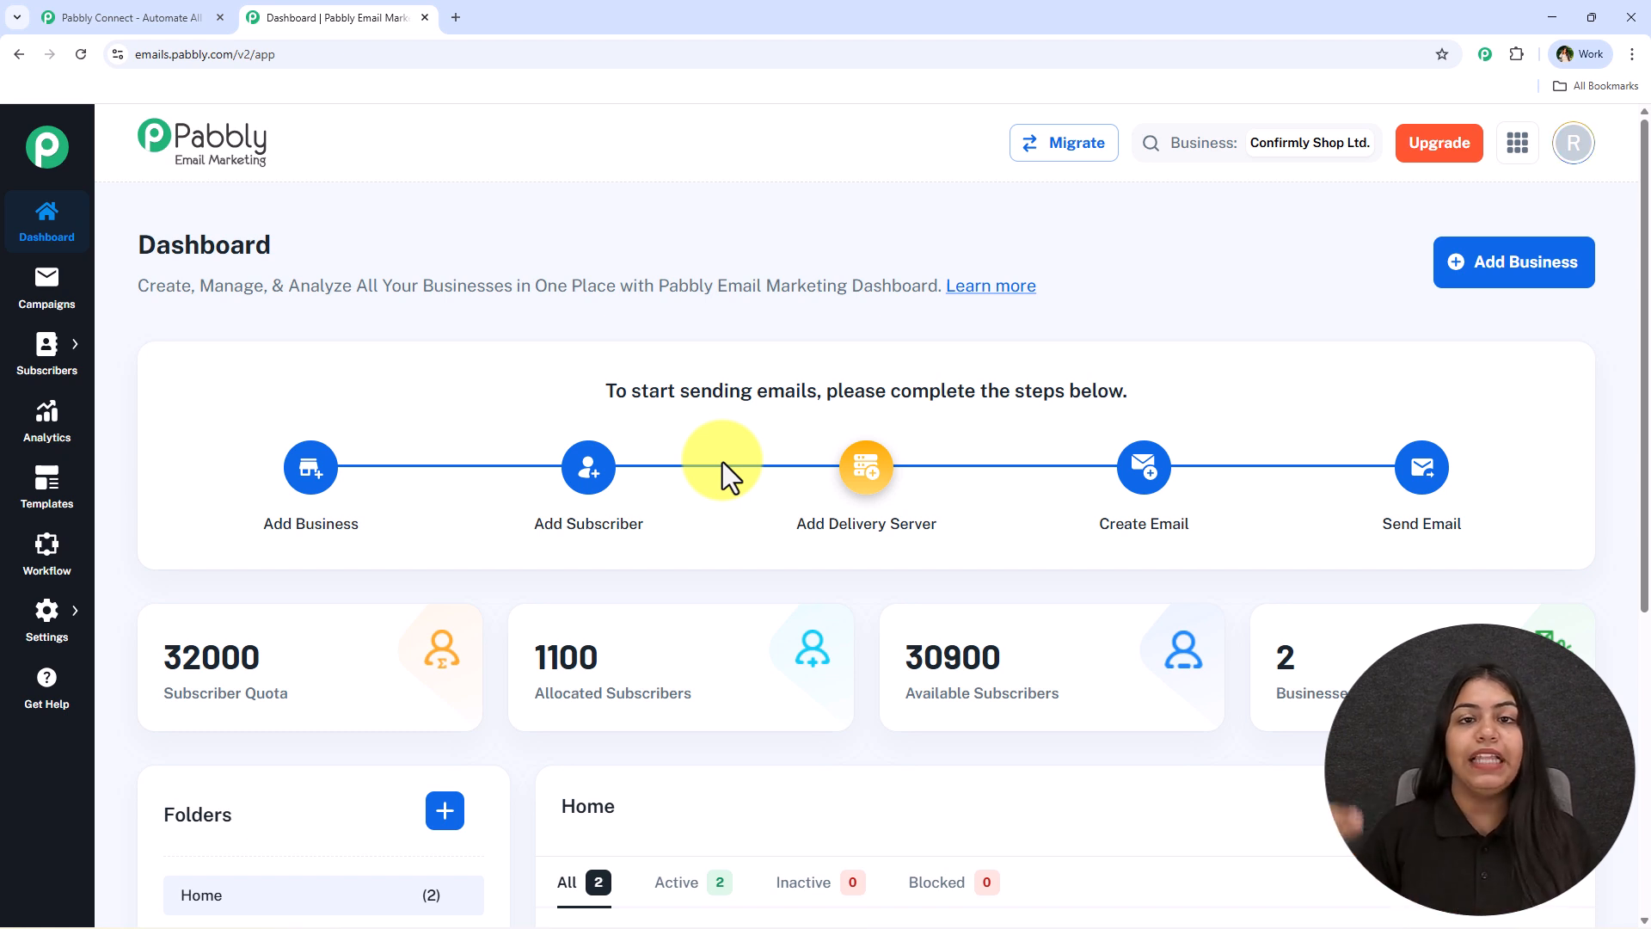
pyautogui.click(36, 311)
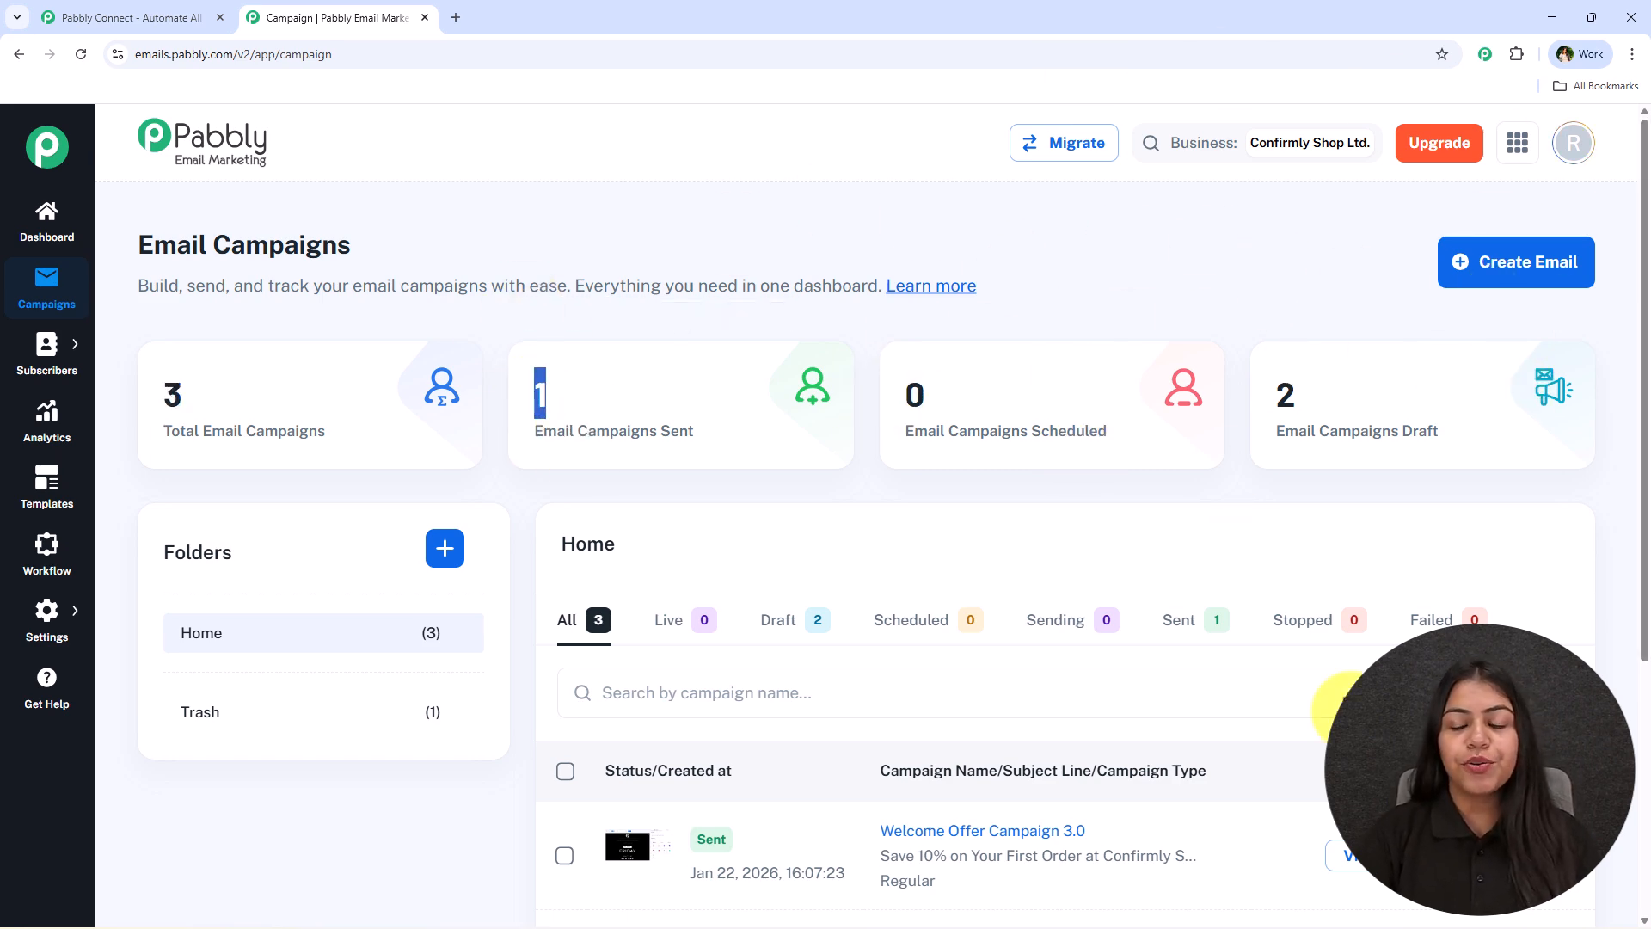
pyautogui.click(1530, 258)
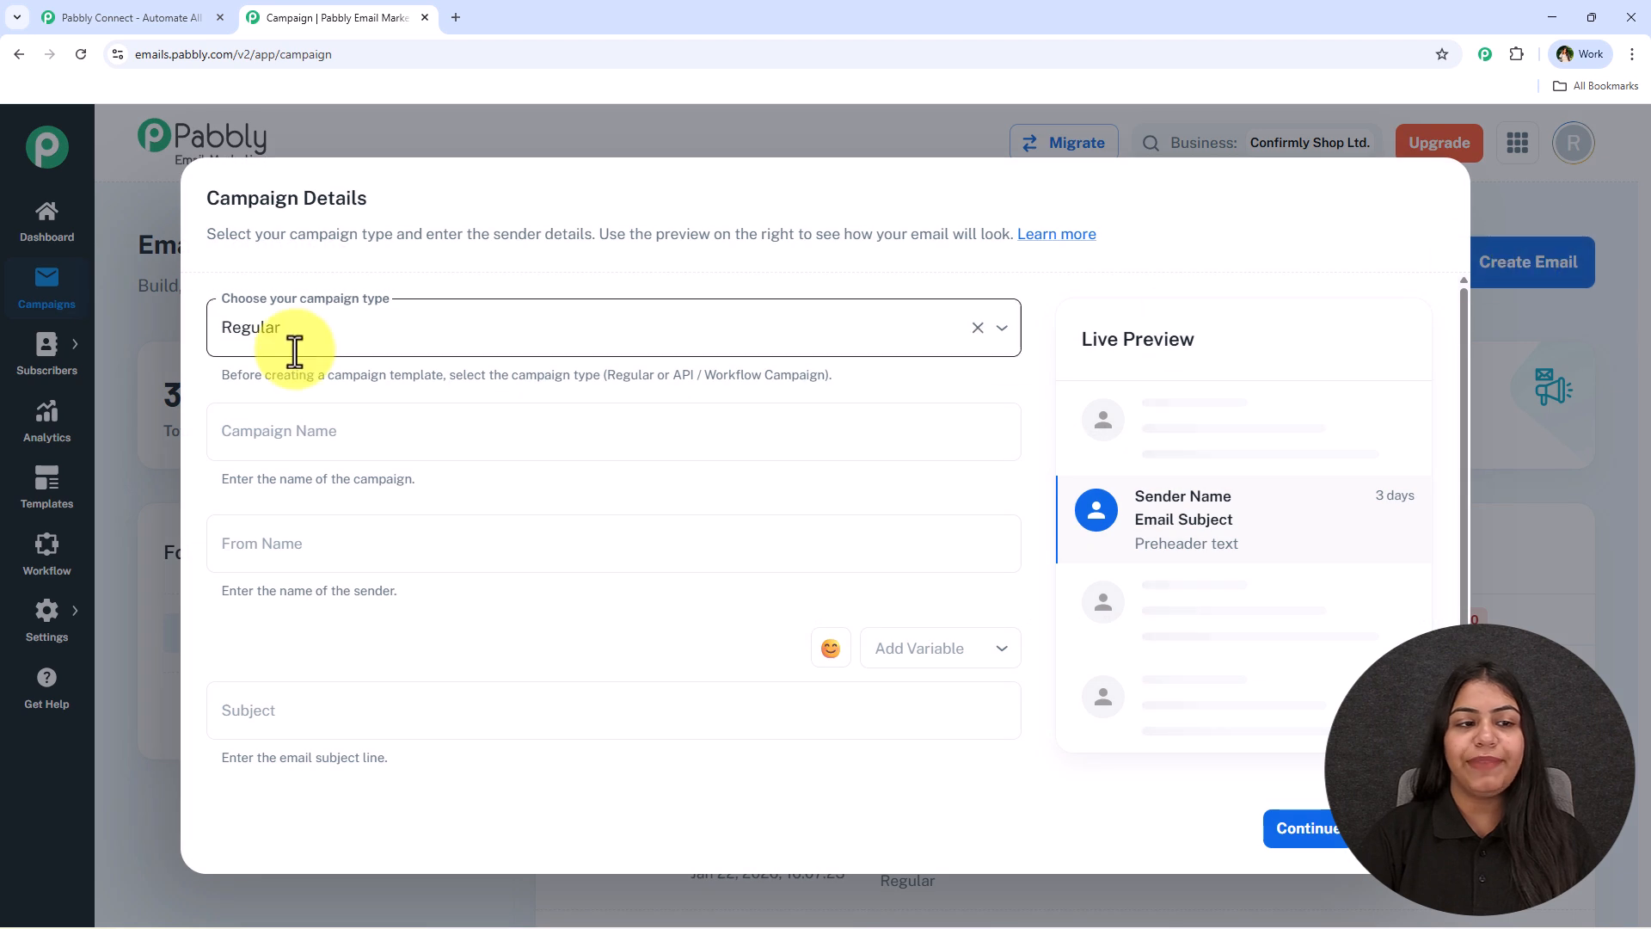
pyautogui.click(295, 350)
pyautogui.click(324, 266)
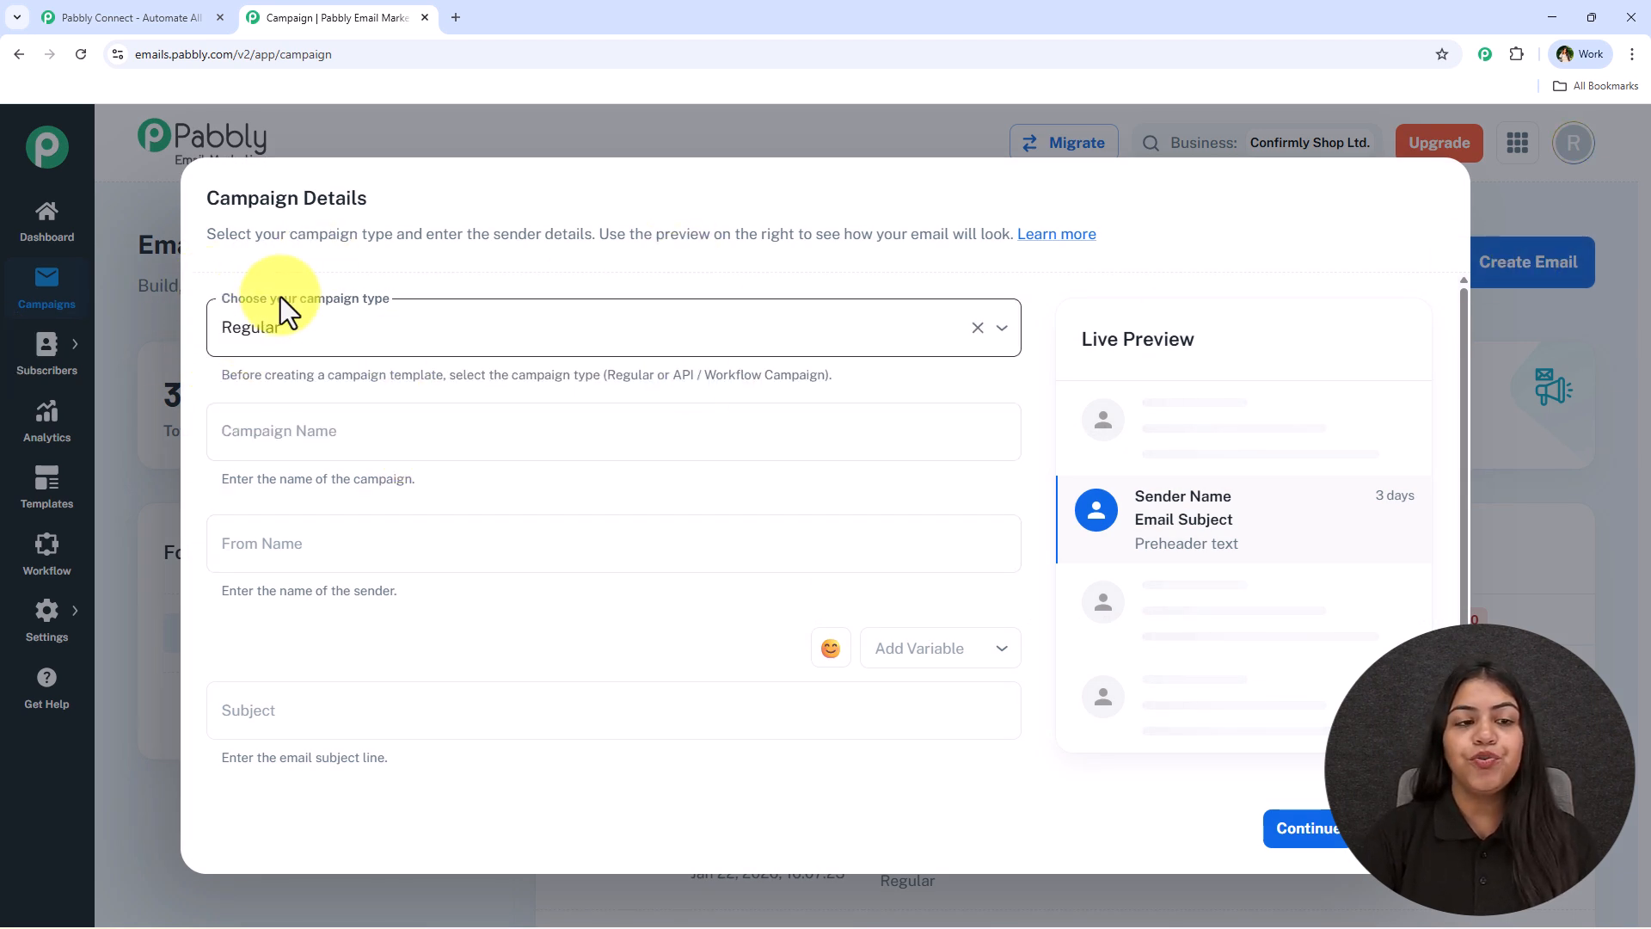
pyautogui.click(578, 325)
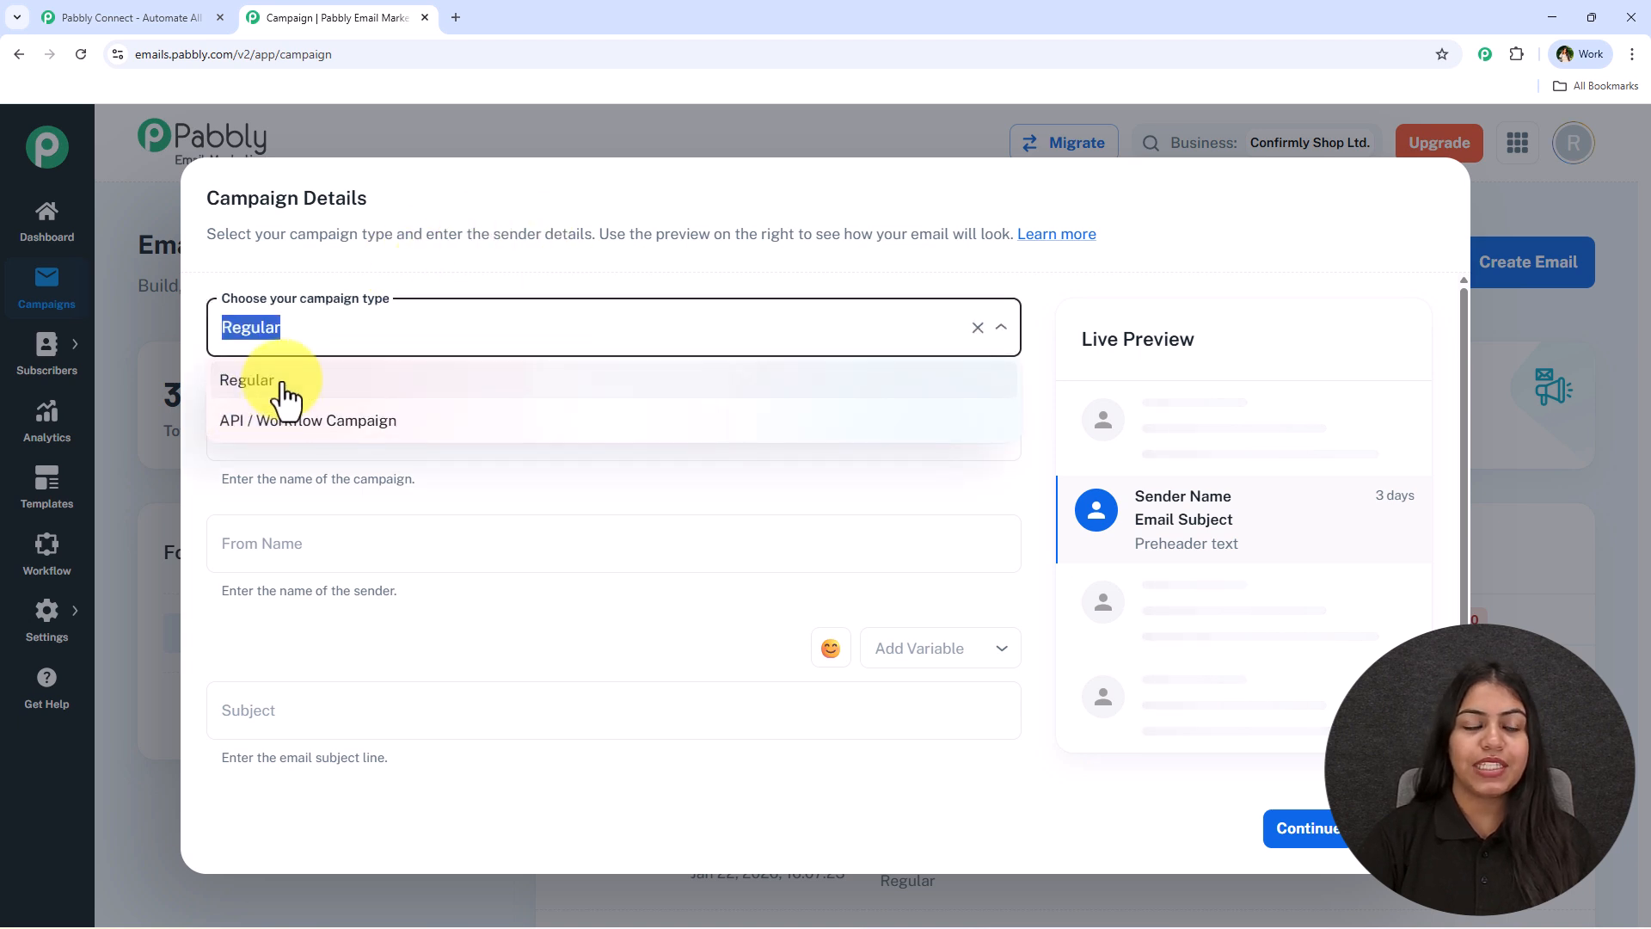
pyautogui.click(282, 394)
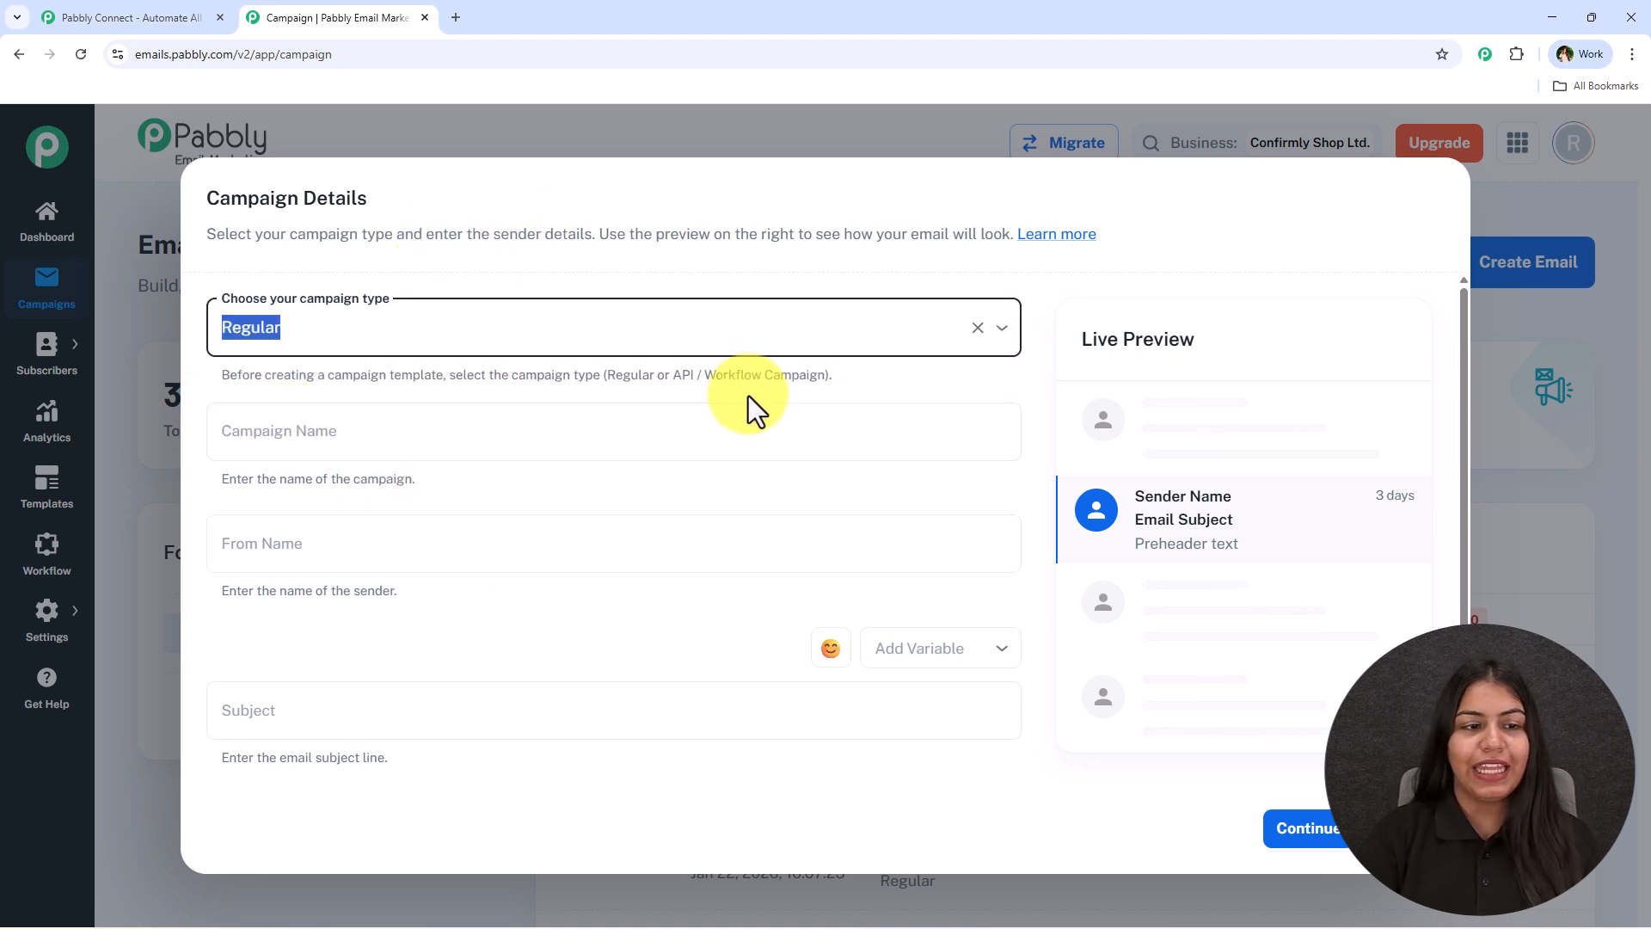
# Name the campaign "Welcome Offer Campaign" and set the sender name to "Confirmly Shop".
pyautogui.click(721, 449)
pyautogui.write('Welcome Offer Campaign')
pyautogui.hotkey('ctrl', 'a')
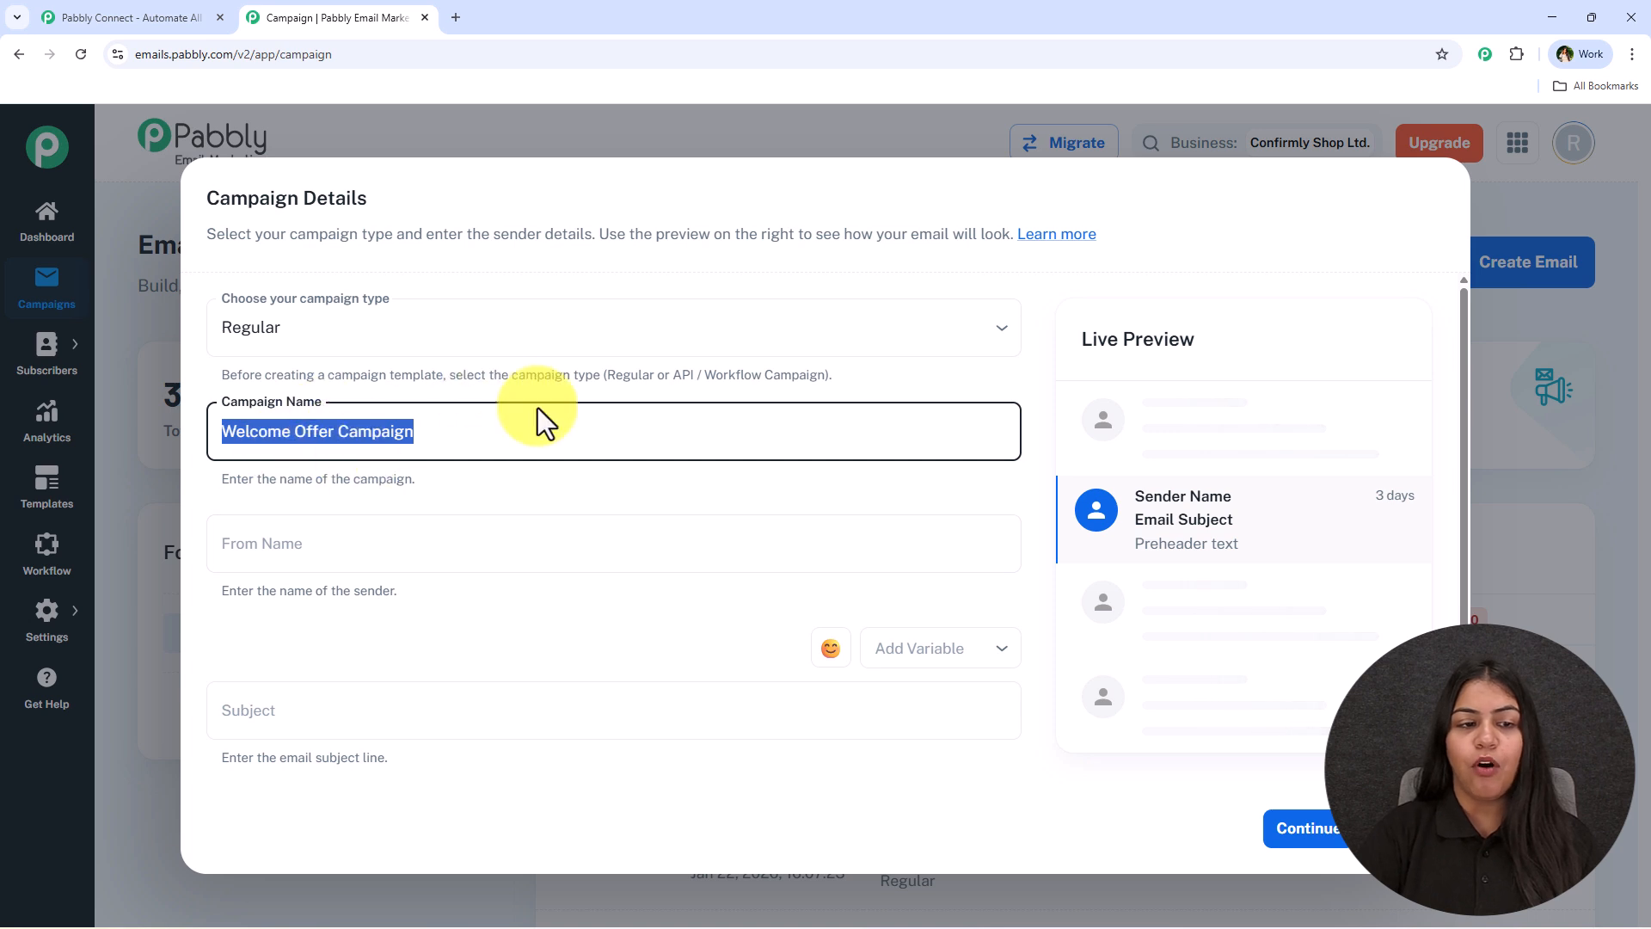
pyautogui.click(545, 529)
pyautogui.write('Confirmly Shop')
pyautogui.scroll(-2, 526, 558)
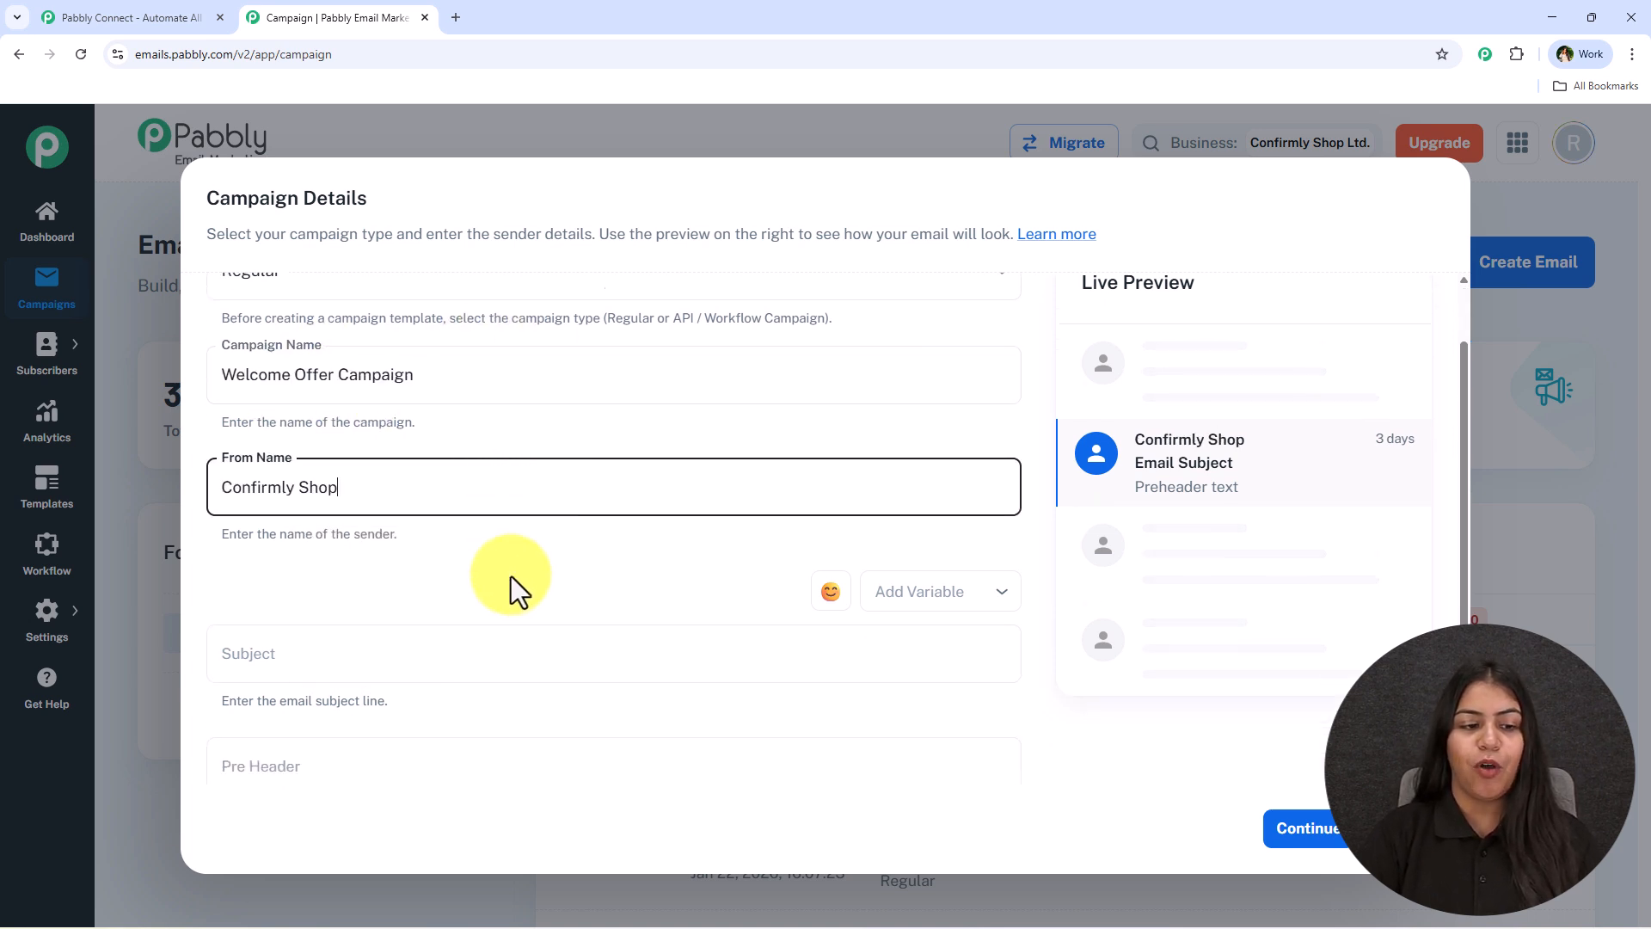
pyautogui.scroll(2, 602, 559)
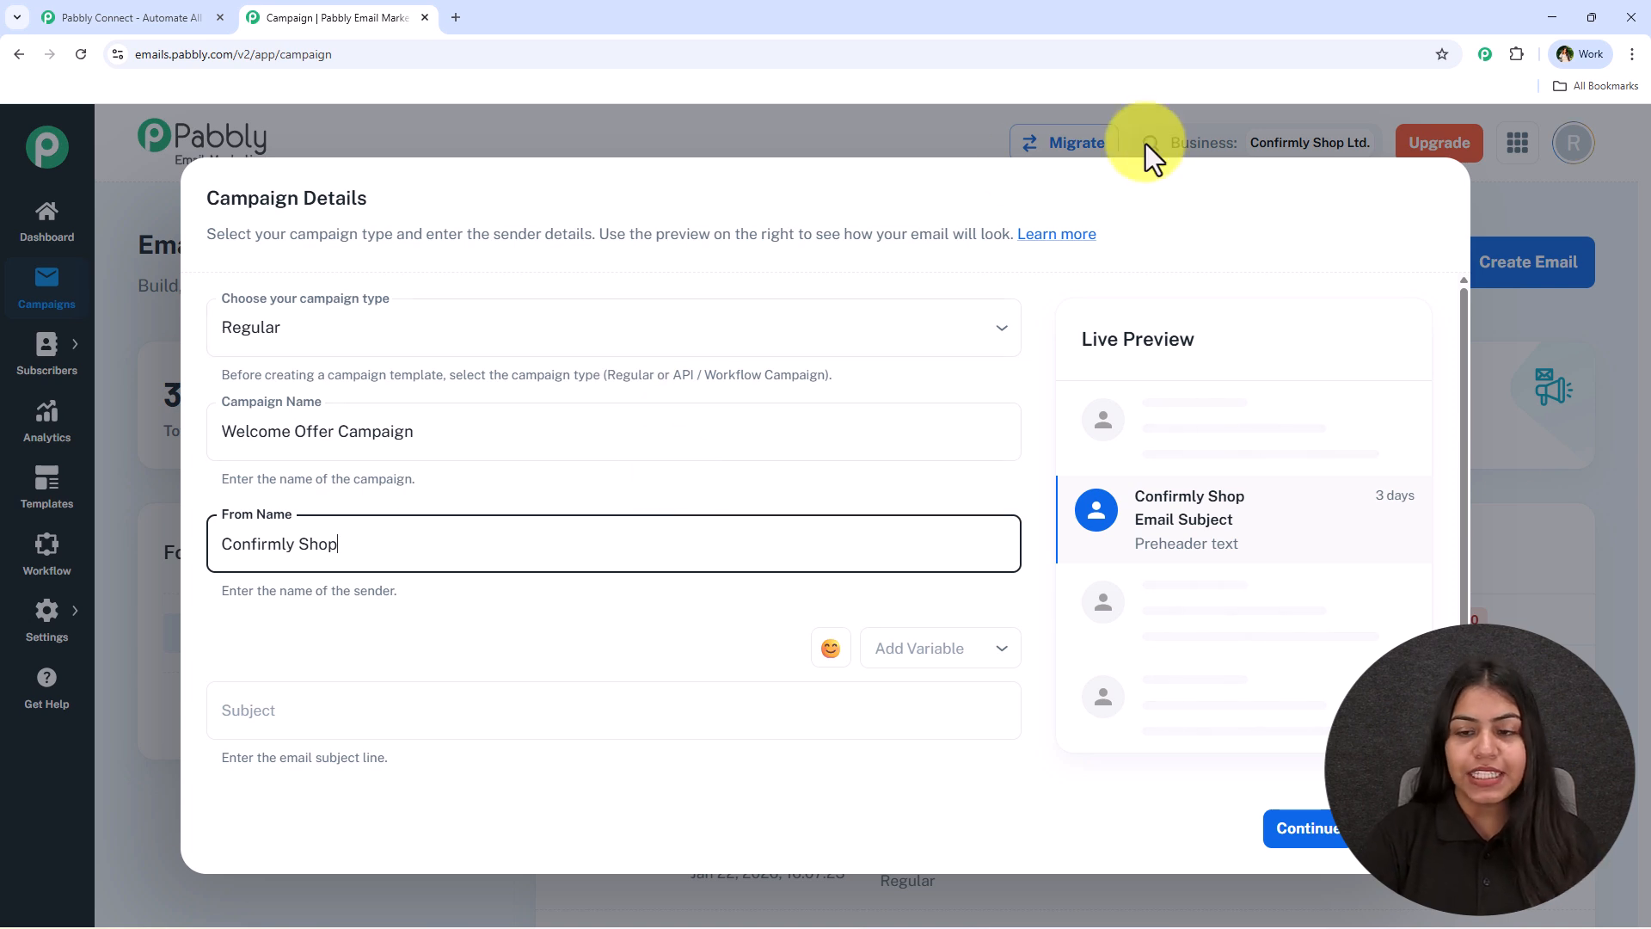
pyautogui.moveTo(1073, 341); pyautogui.dragTo(1186, 336)
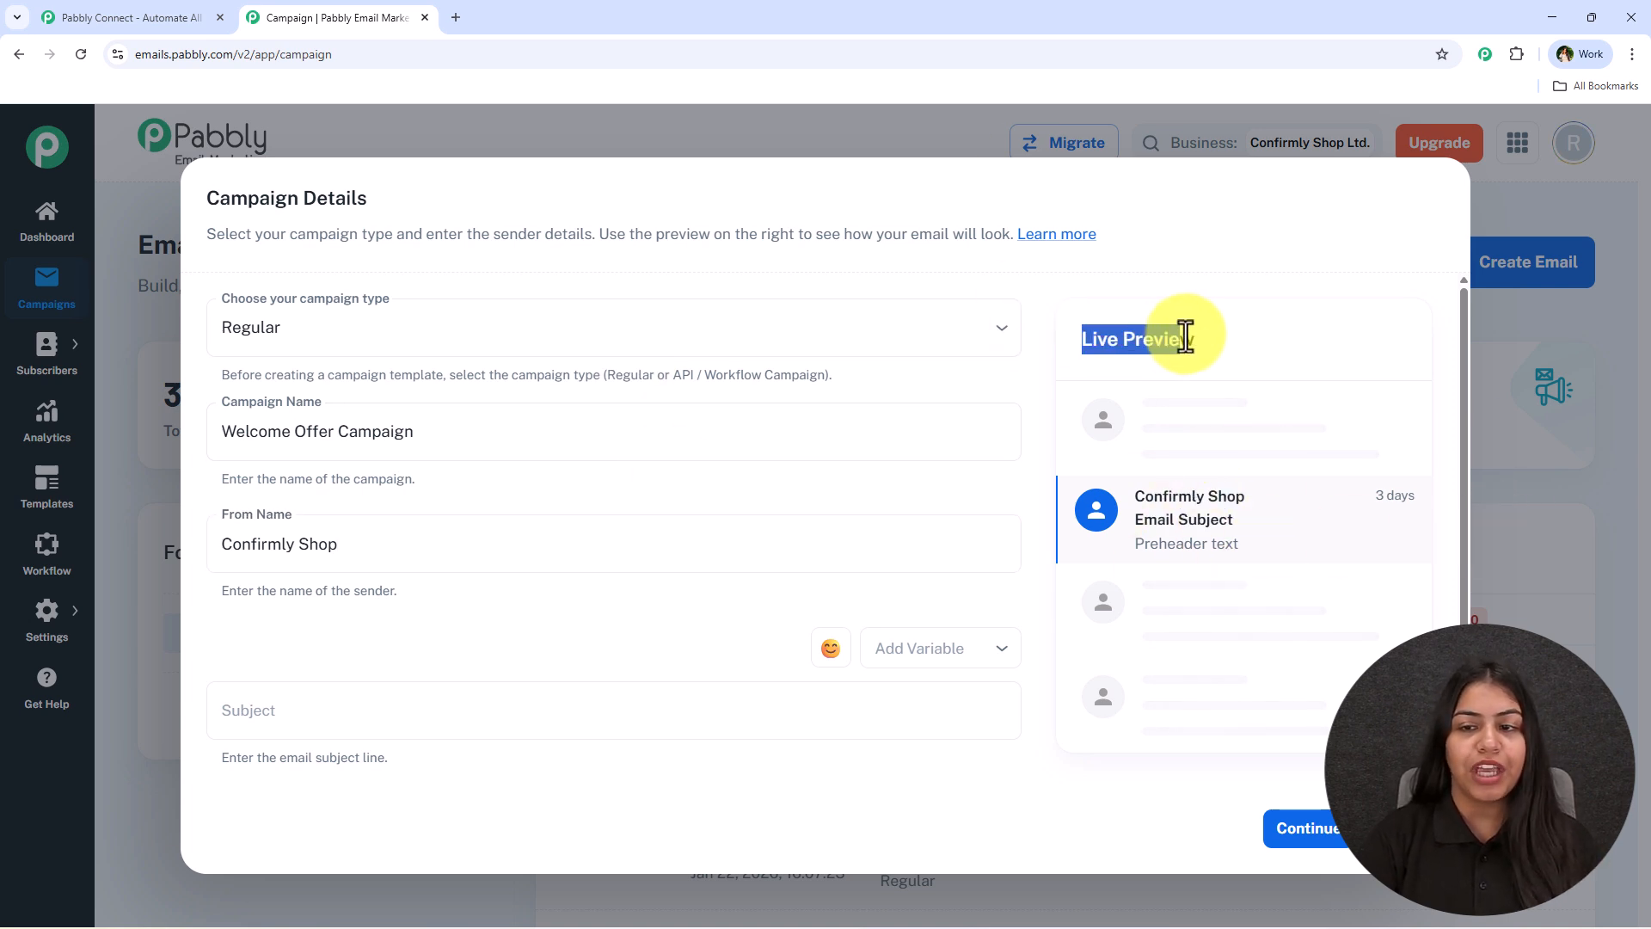
pyautogui.click(1225, 344)
# Set the subject to "Save 10% on Your First Order at Confirmly Shop!" and the pre-header to "Exclusive welcome discount inside — shop premium digital products today!".
pyautogui.scroll(-2, 363, 547)
pyautogui.click(366, 583)
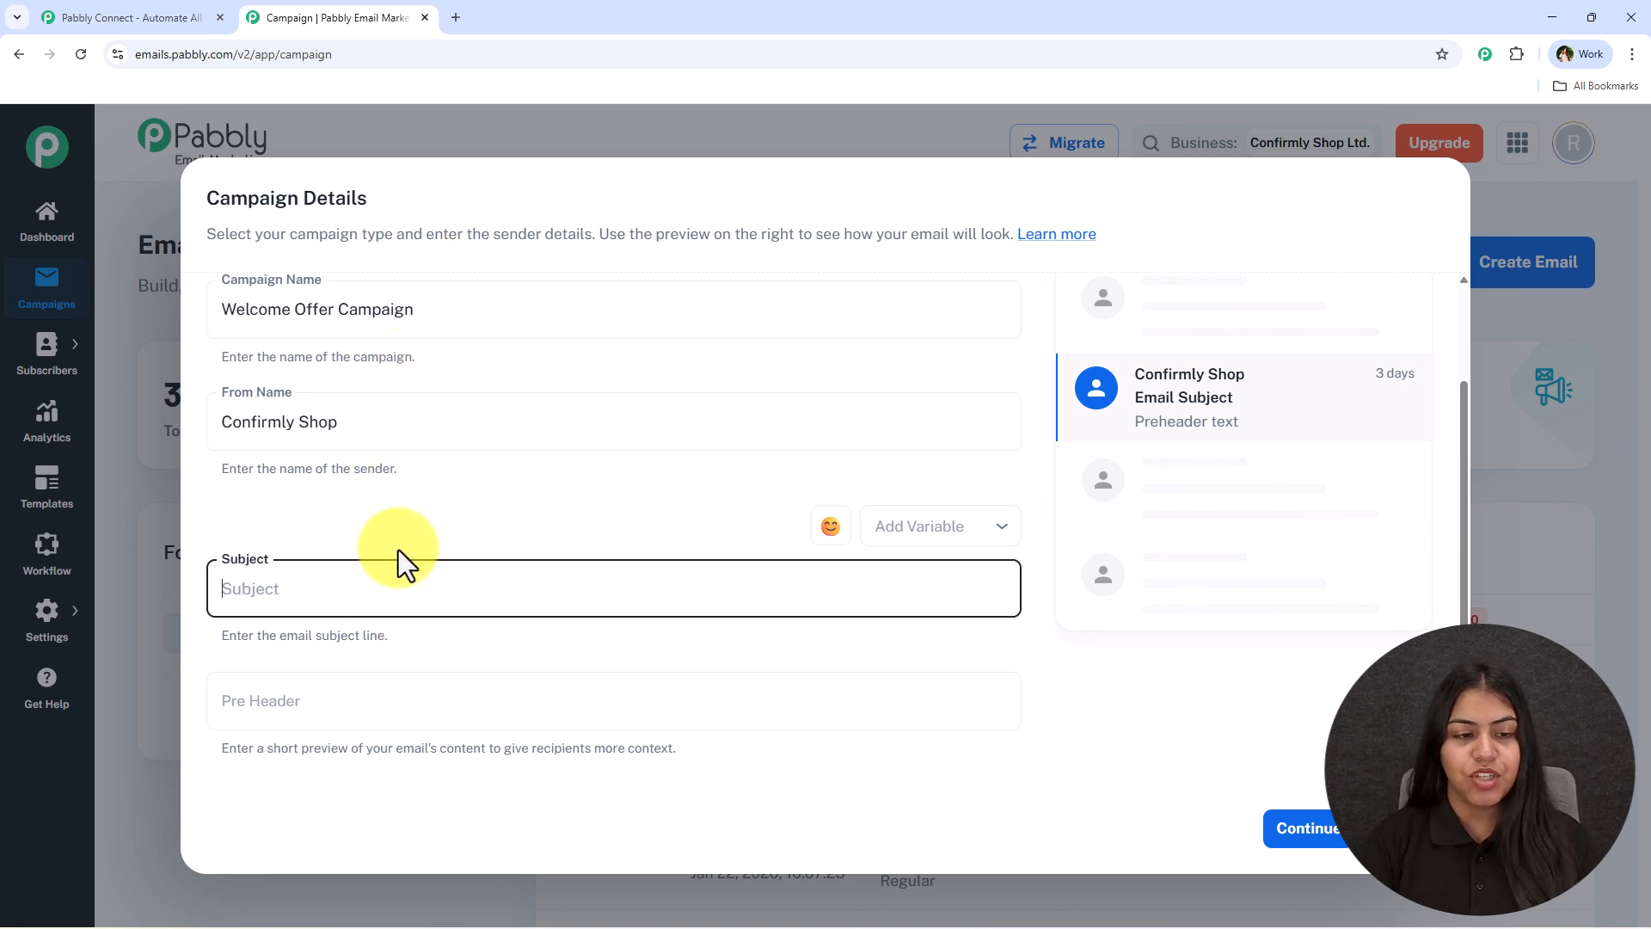
pyautogui.write('Save 10% on Your First Order at Confirmly Shop!')
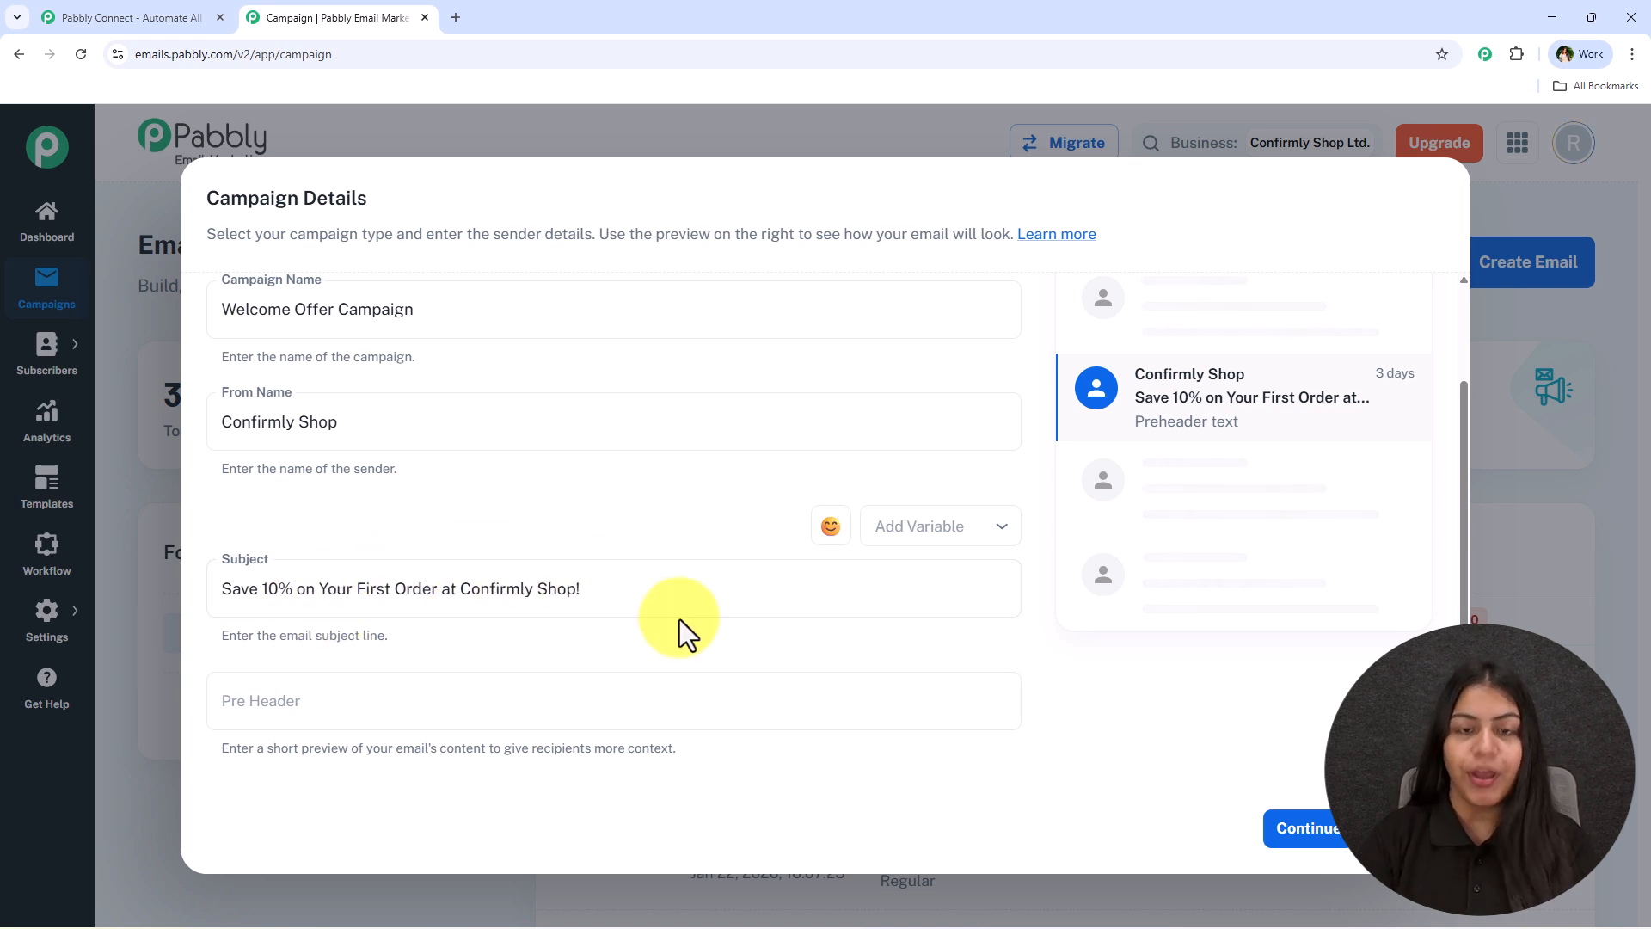
pyautogui.click(911, 527)
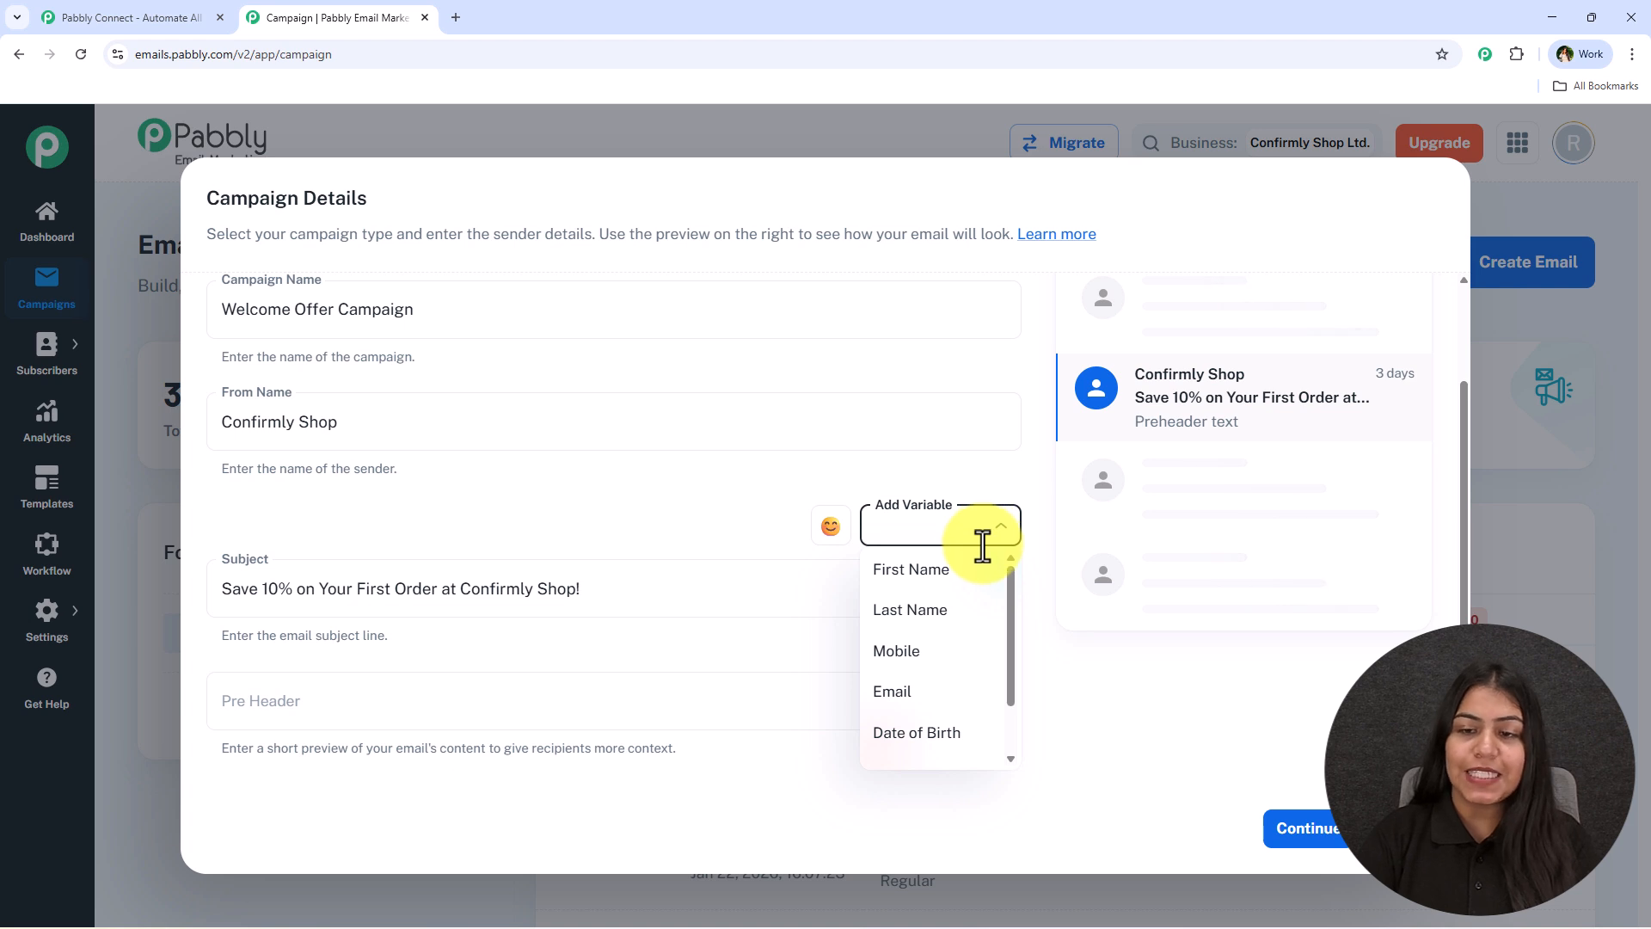
pyautogui.click(354, 701)
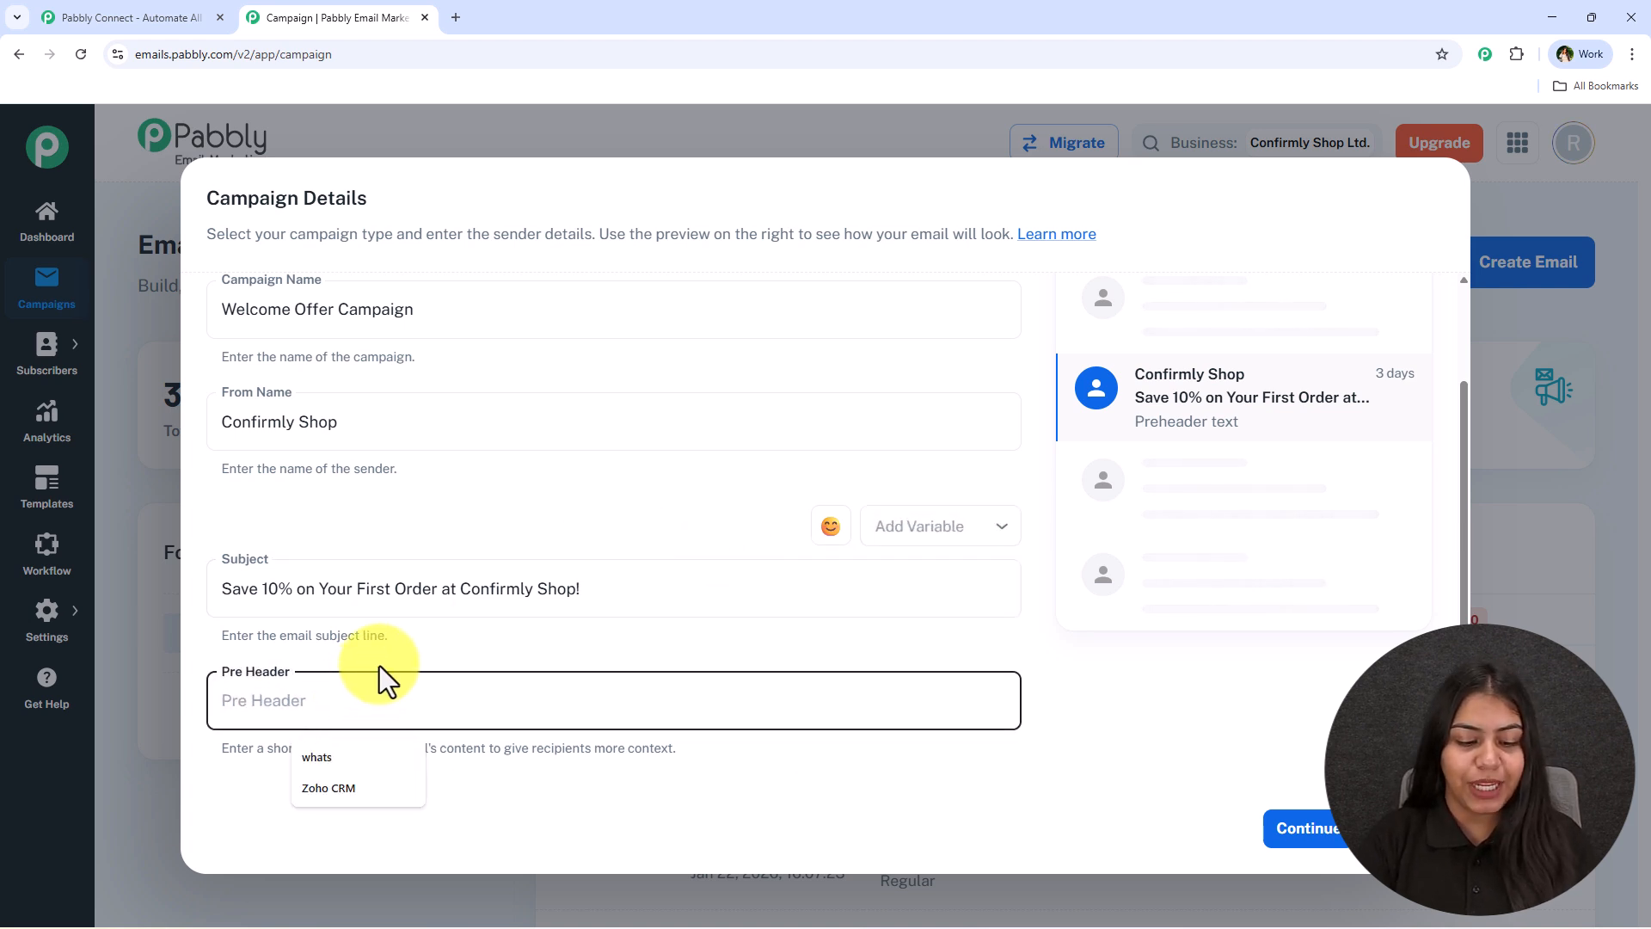
pyautogui.write('Exclusive welcome discount inside — shop premium digital products today!')
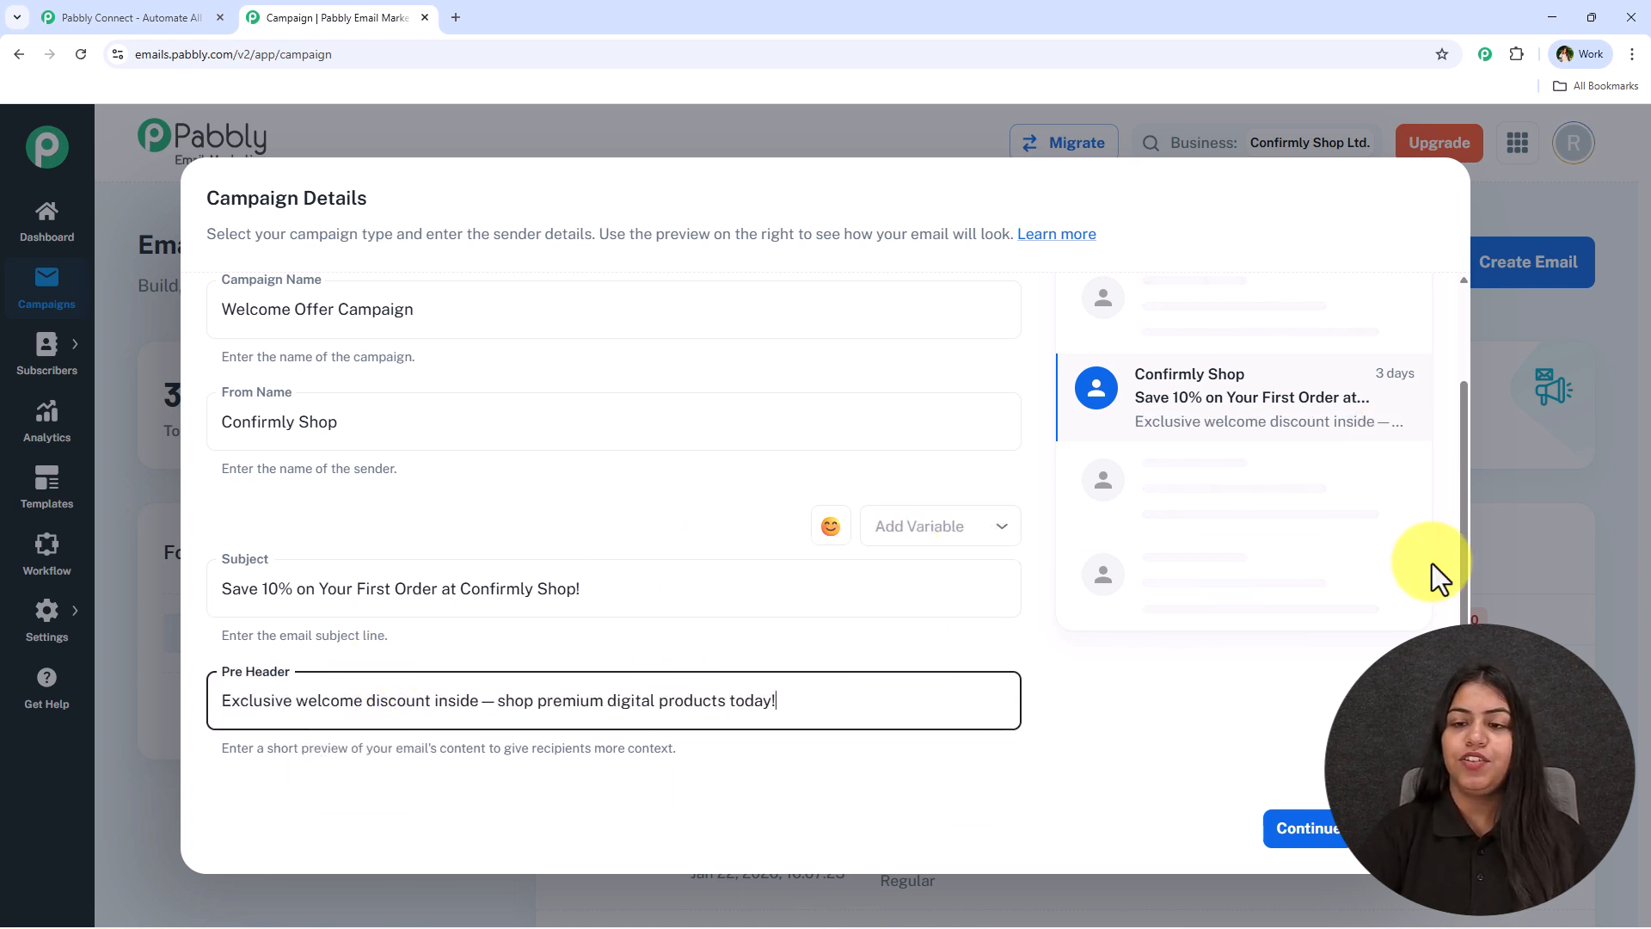
# Review the completed campaign details against the live preview and look at the emoji option for the subject.
pyautogui.scroll(2, 1124, 546)
pyautogui.scroll(-1, 1247, 516)
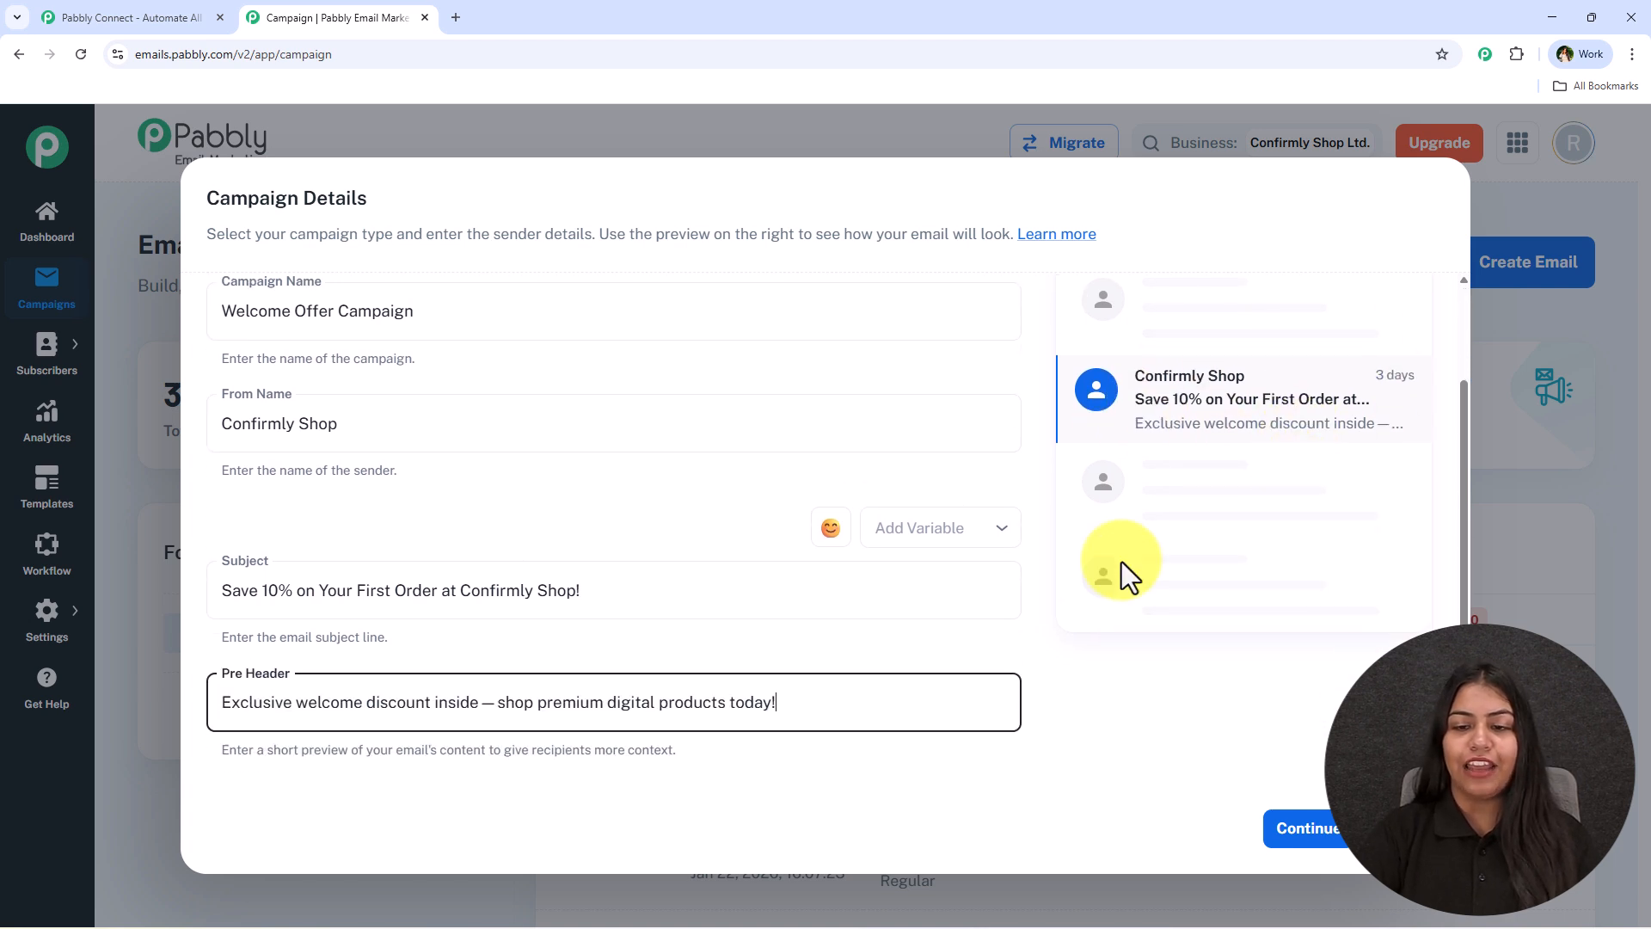
pyautogui.scroll(2, 451, 596)
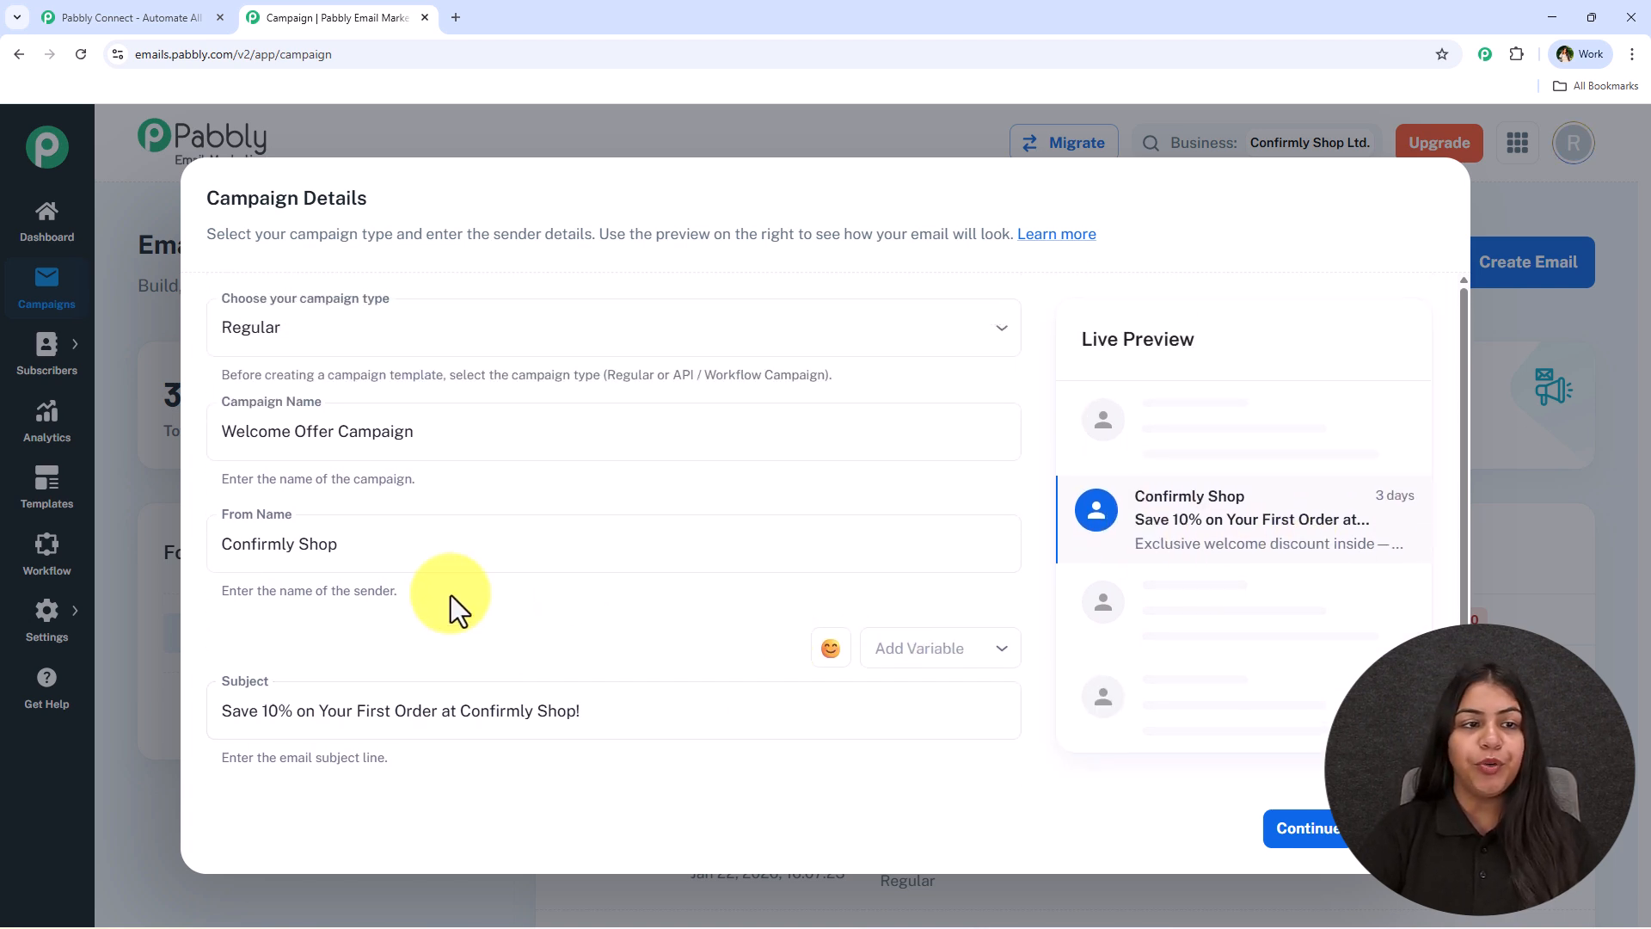
pyautogui.scroll(-2, 769, 657)
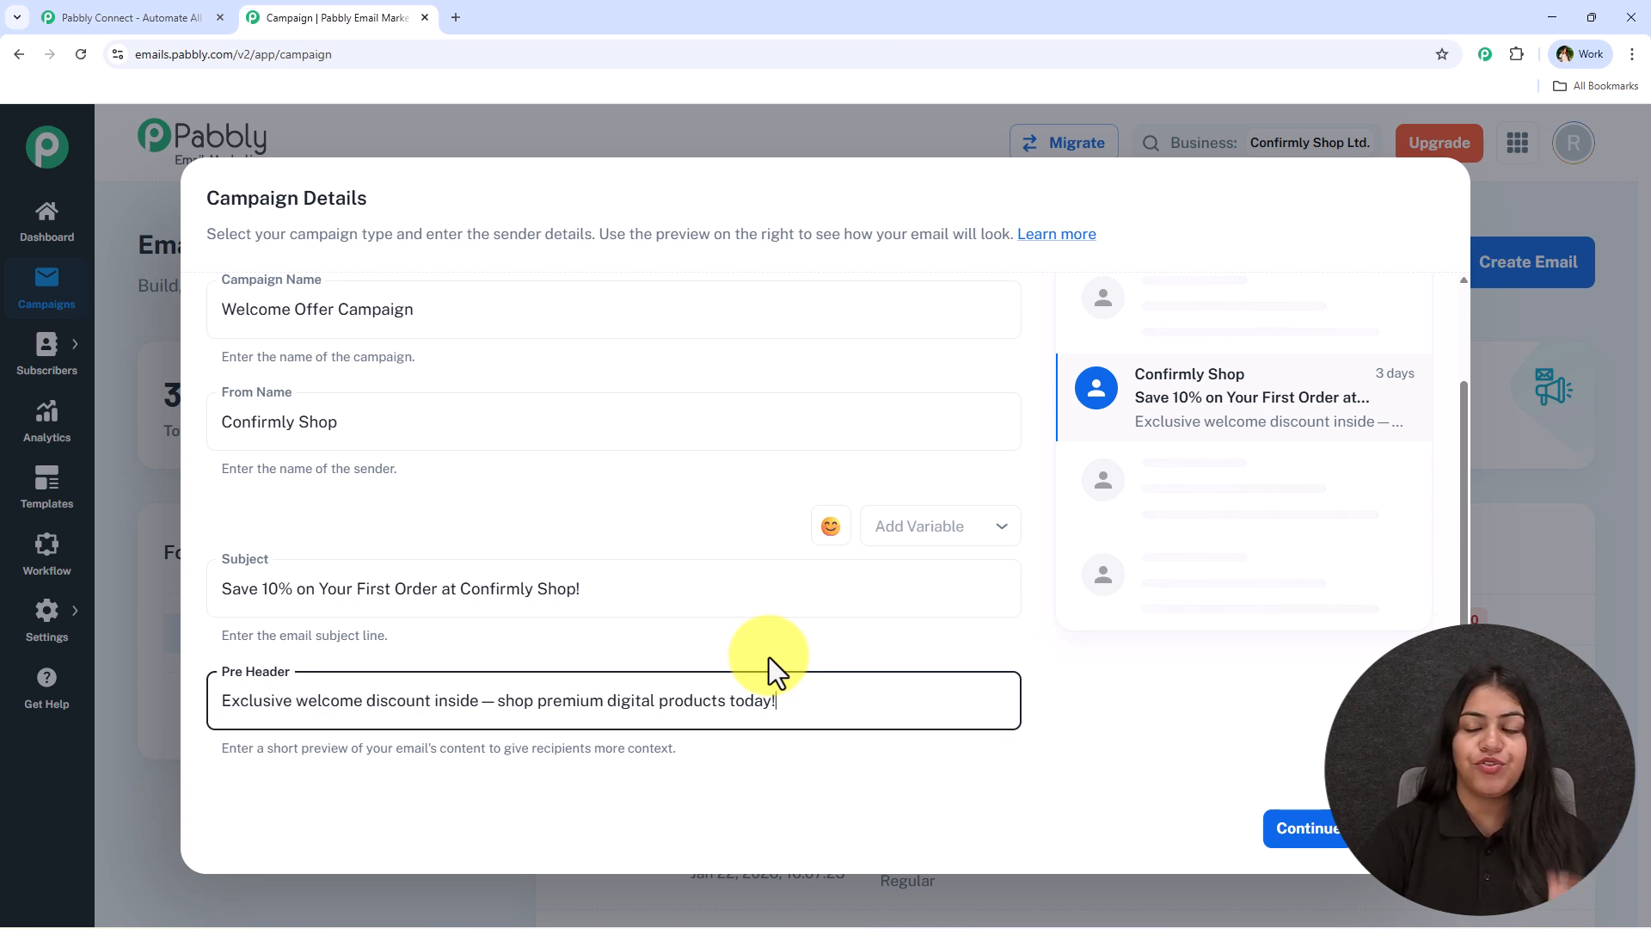
pyautogui.scroll(1, 762, 656)
pyautogui.scroll(-1, 714, 737)
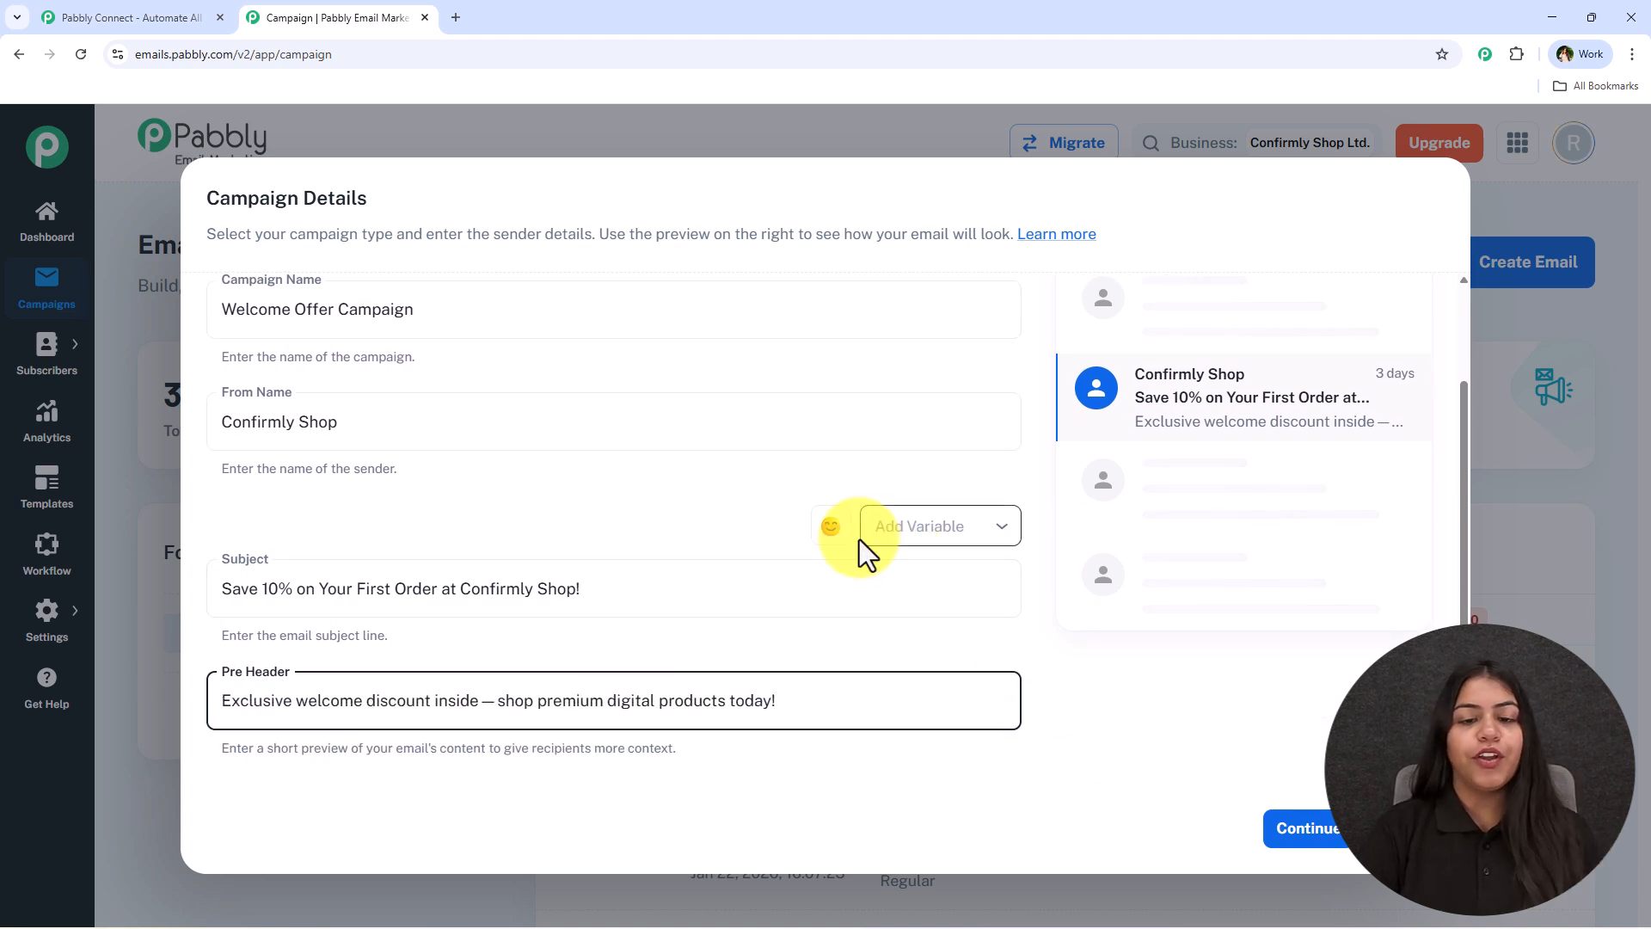
pyautogui.click(828, 524)
pyautogui.click(753, 464)
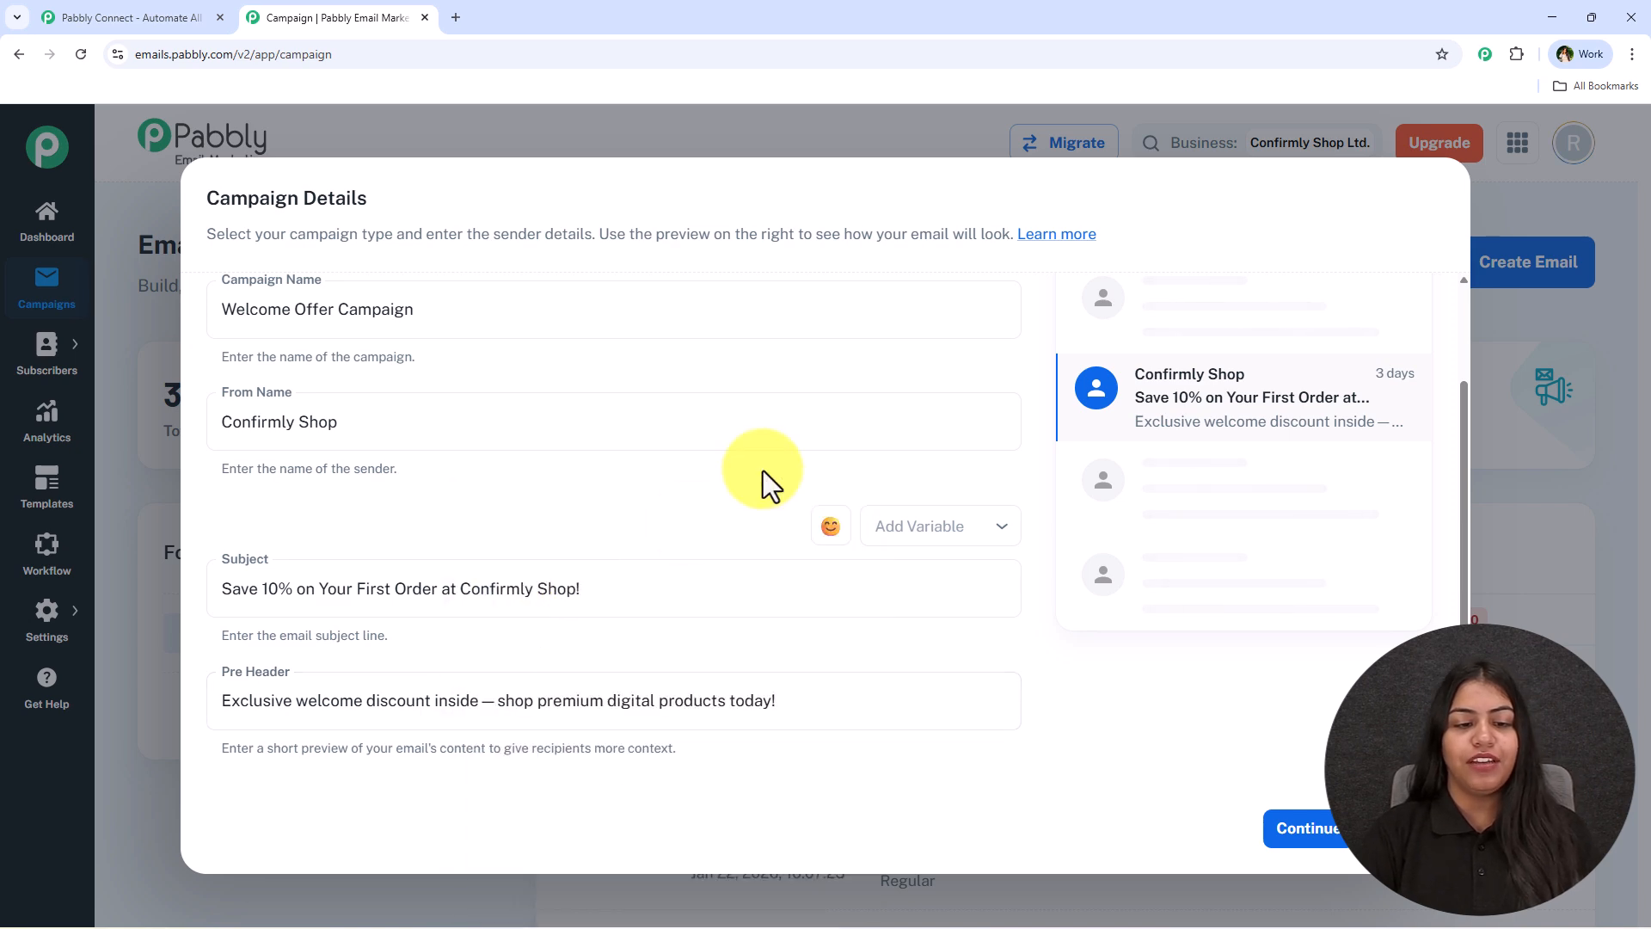
# Proceed with the campaign, creating the email from scratch in the Drag & Drop Builder.
pyautogui.click(1301, 830)
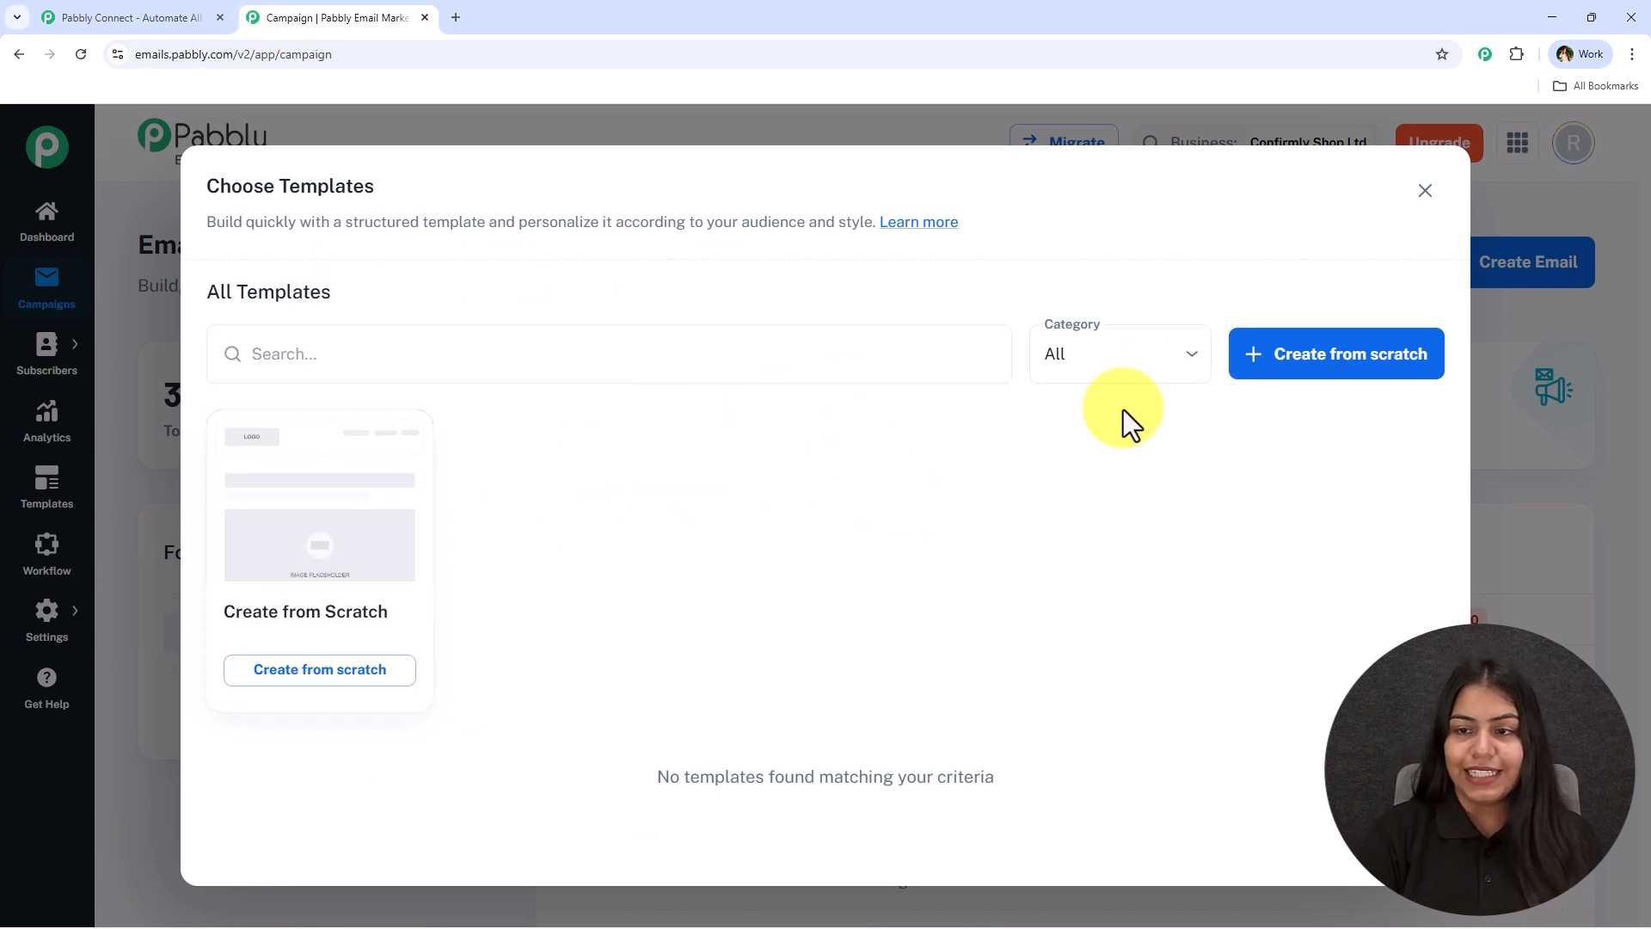
pyautogui.click(1294, 359)
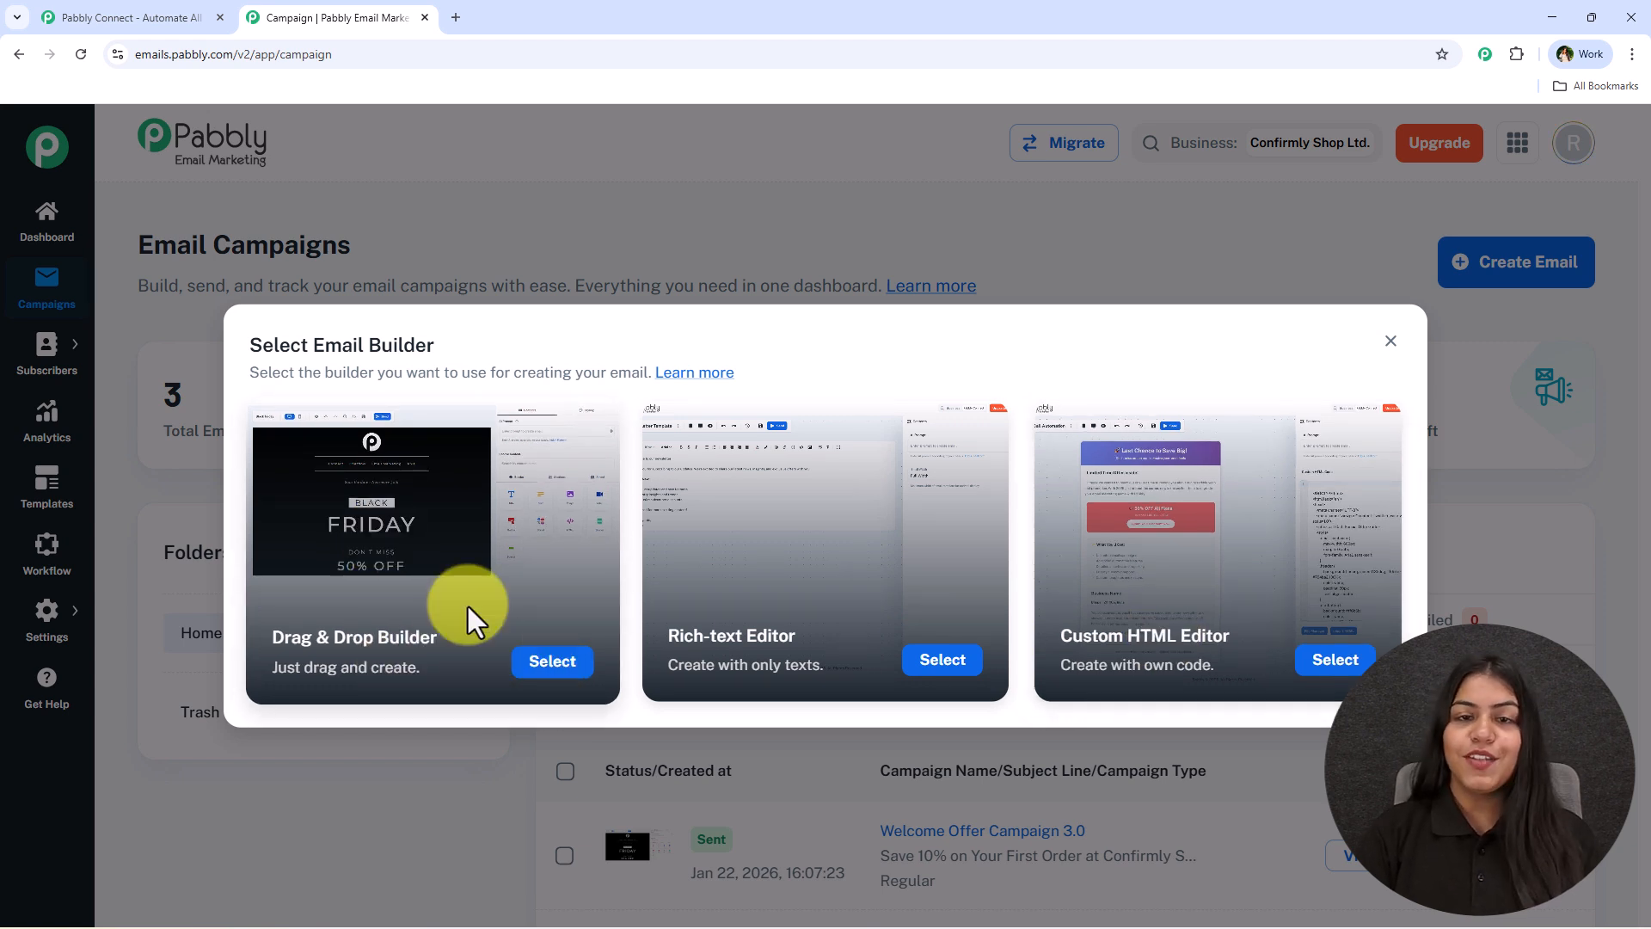
pyautogui.click(526, 662)
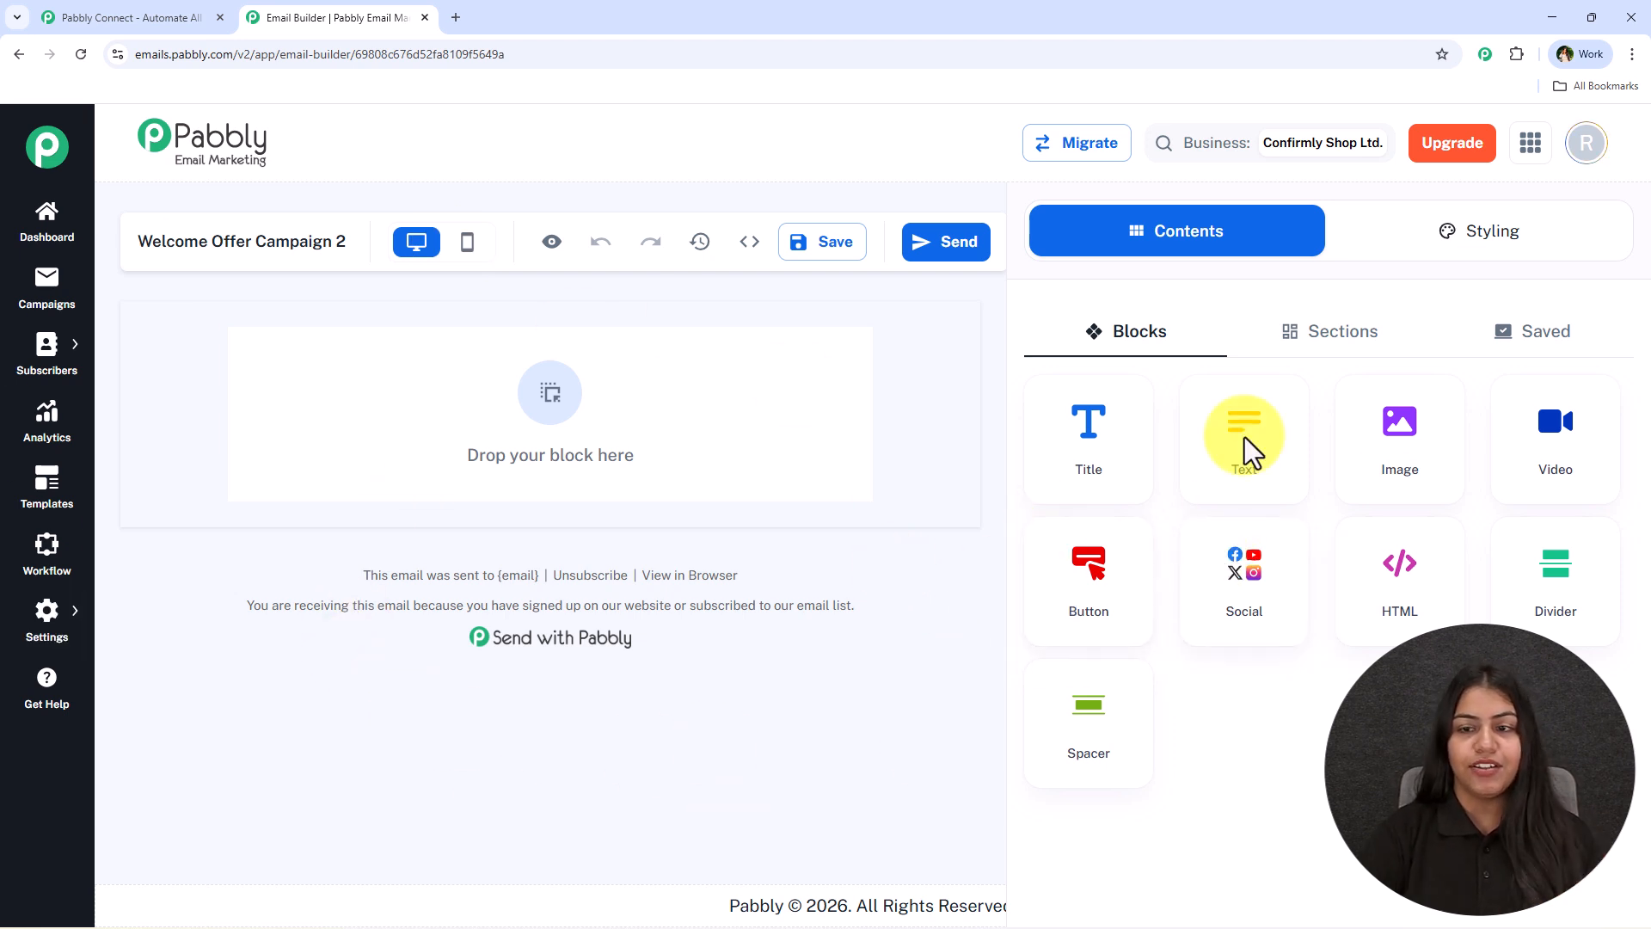
# Add the prebuilt logo header section to the empty email.
pyautogui.click(1343, 364)
pyautogui.click(1171, 609)
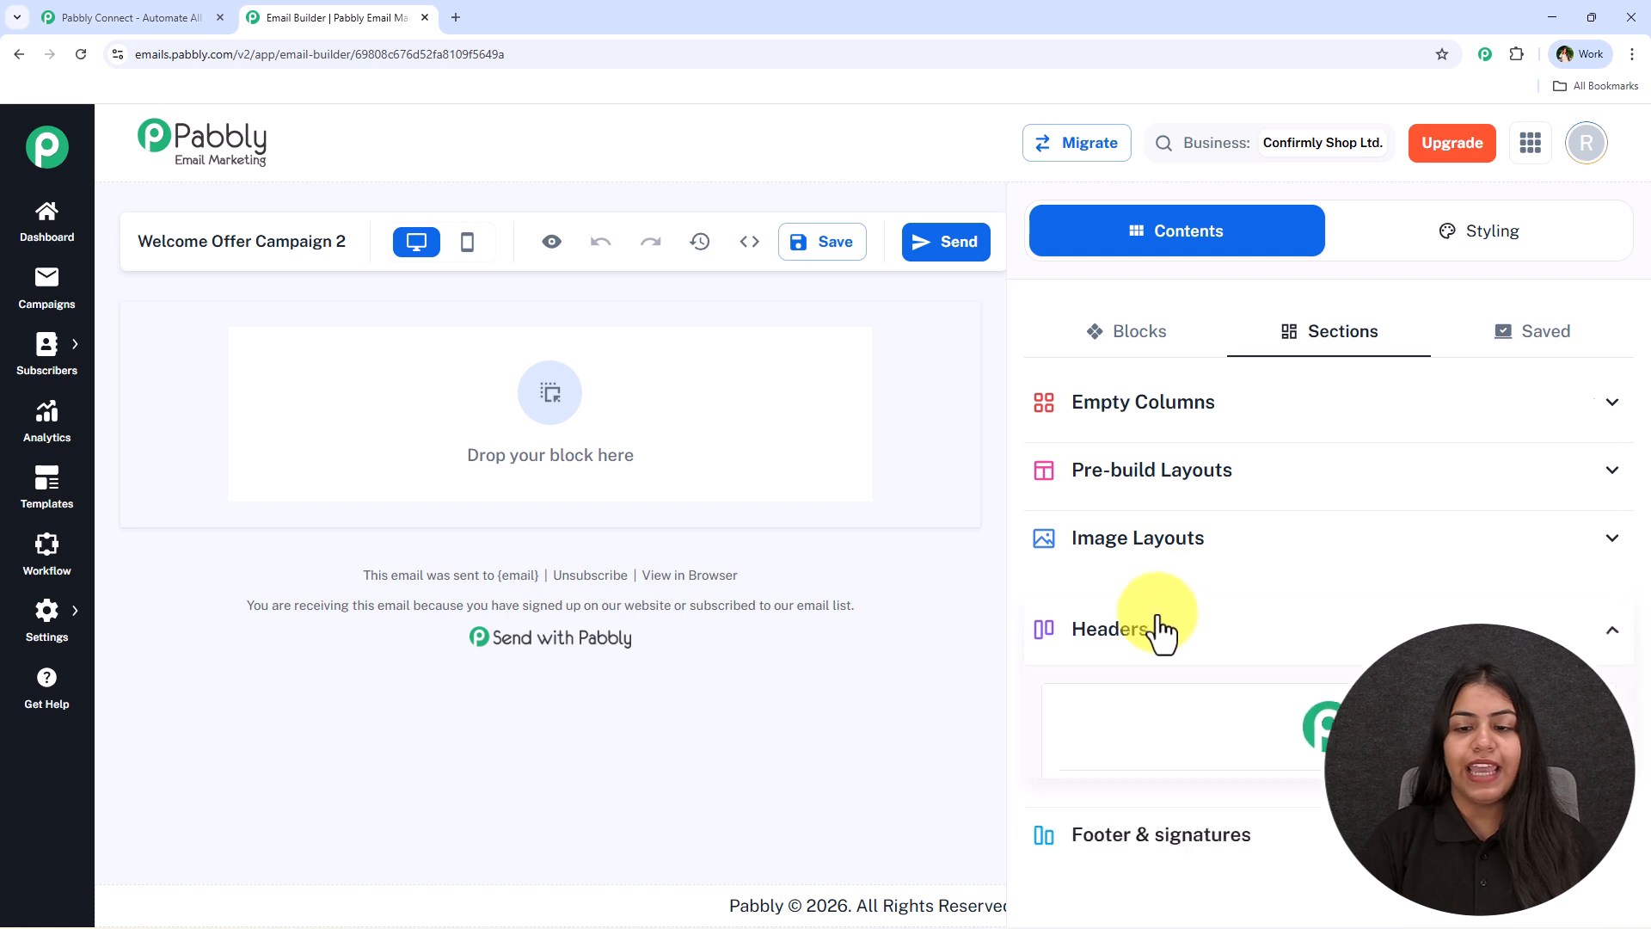
pyautogui.moveTo(1338, 683); pyautogui.dragTo(538, 447)
# Add Title, Image and Text blocks below the header, placing the image between the title and the text.
pyautogui.click(1165, 355)
pyautogui.moveTo(1148, 462); pyautogui.dragTo(747, 468)
pyautogui.moveTo(1297, 461); pyautogui.dragTo(733, 581)
pyautogui.moveTo(1348, 464); pyautogui.dragTo(788, 497)
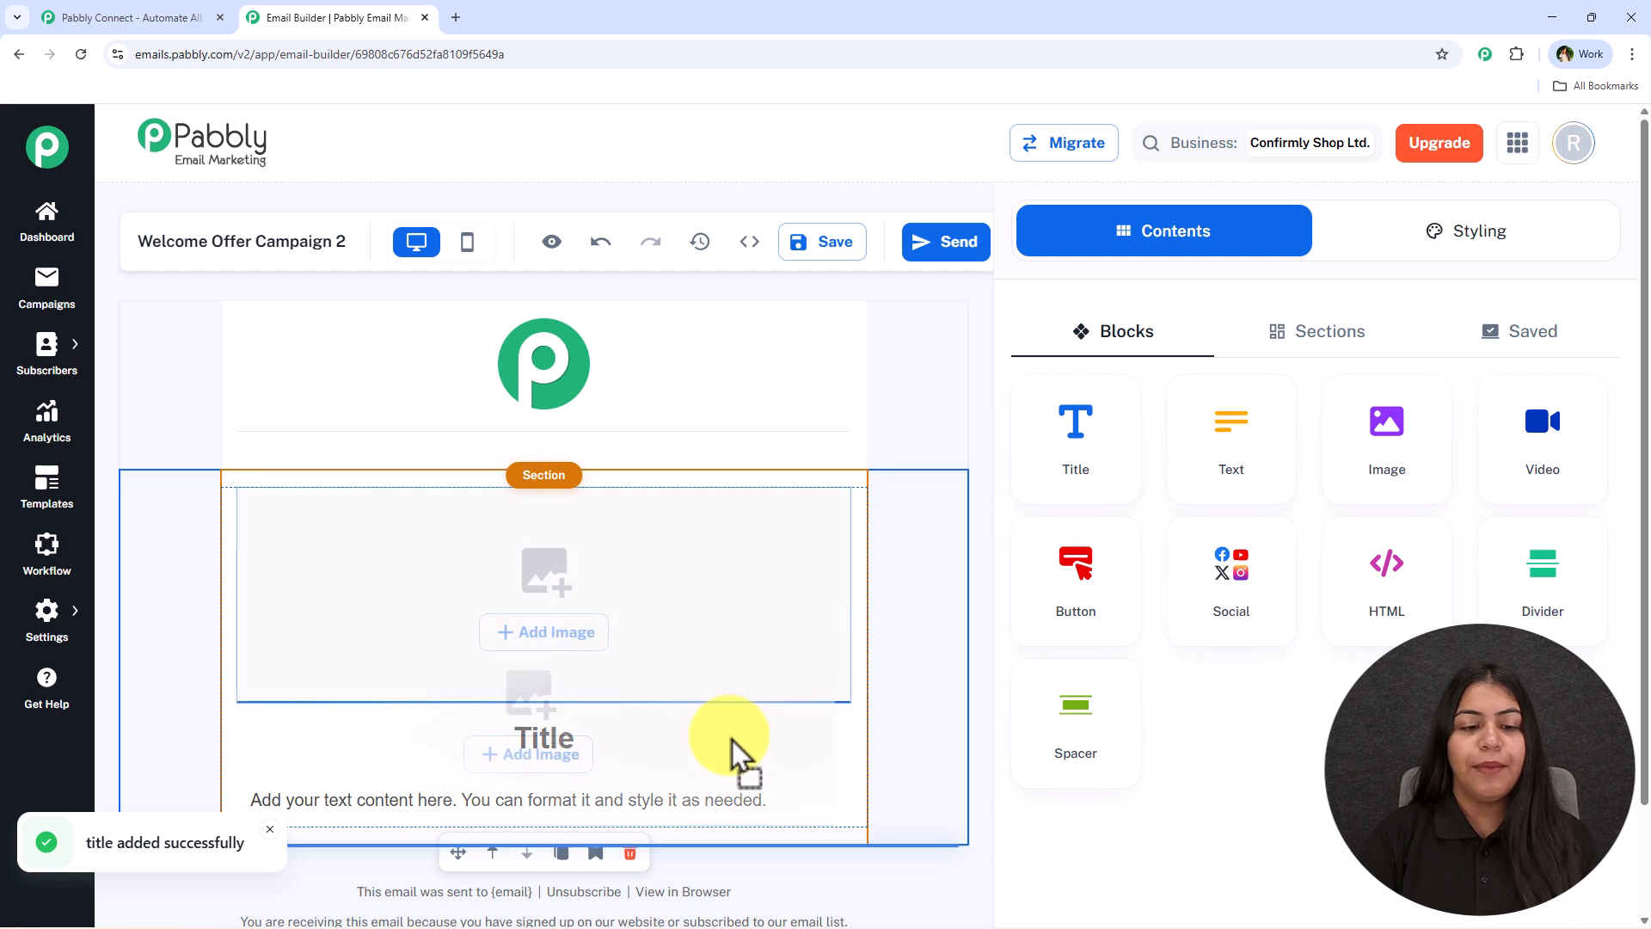
pyautogui.moveTo(649, 634); pyautogui.dragTo(643, 800)
pyautogui.scroll(-2, 851, 699)
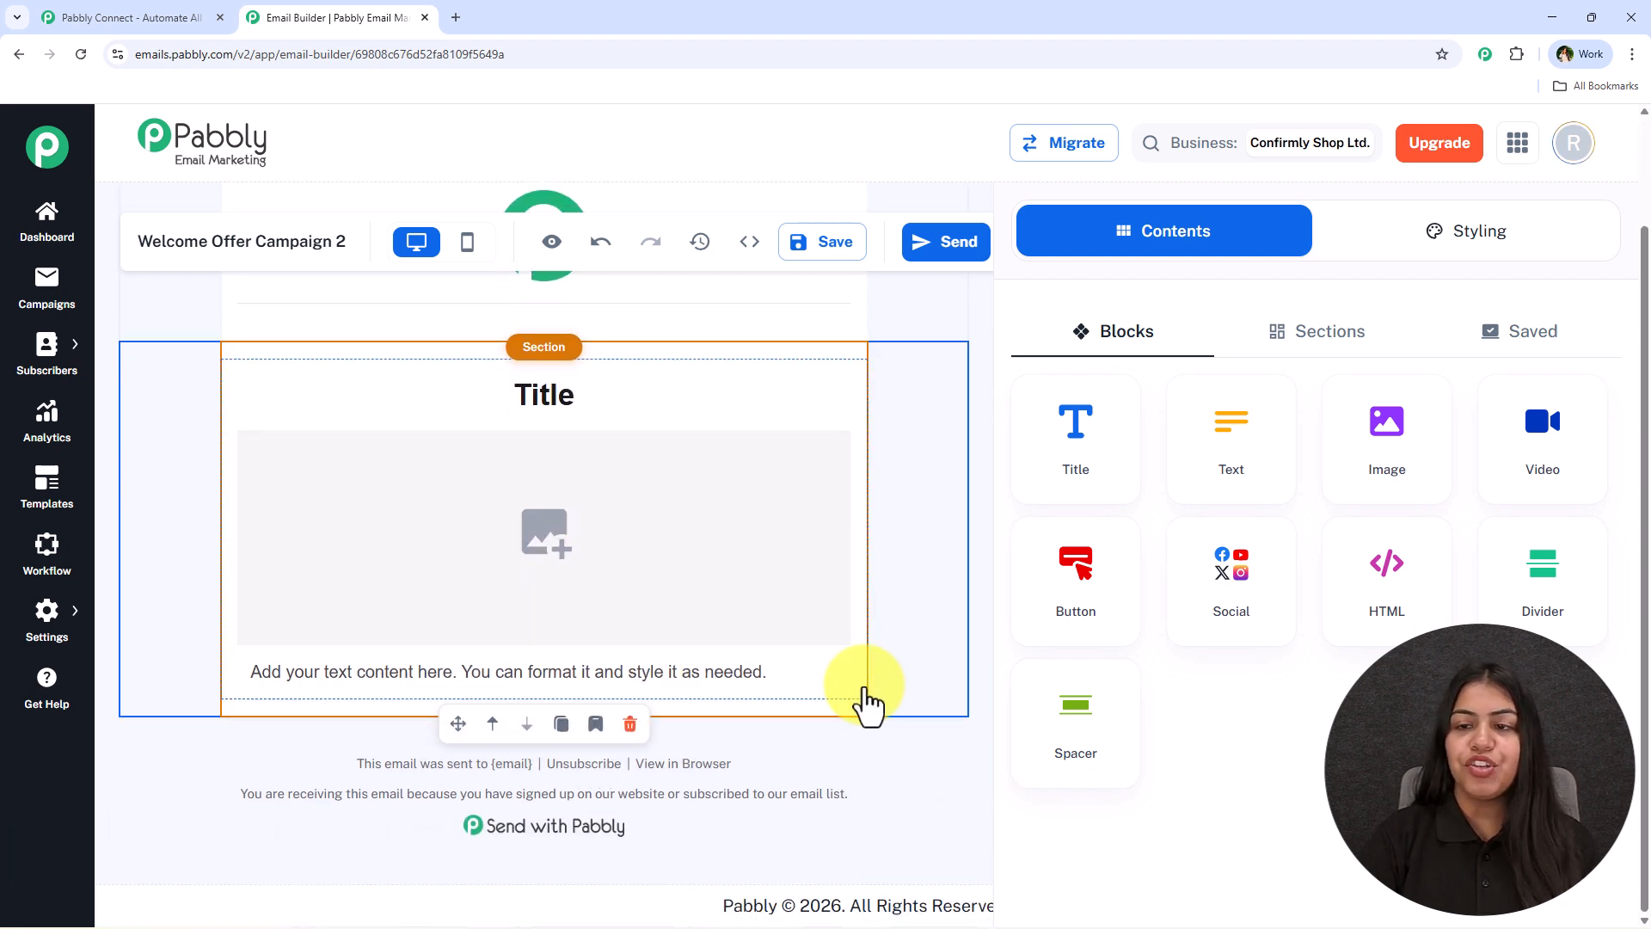
# Add the prebuilt footer with centred social media icons below the email's content section.
pyautogui.click(1341, 340)
pyautogui.click(1148, 560)
pyautogui.click(1167, 495)
pyautogui.scroll(-10, 1161, 589)
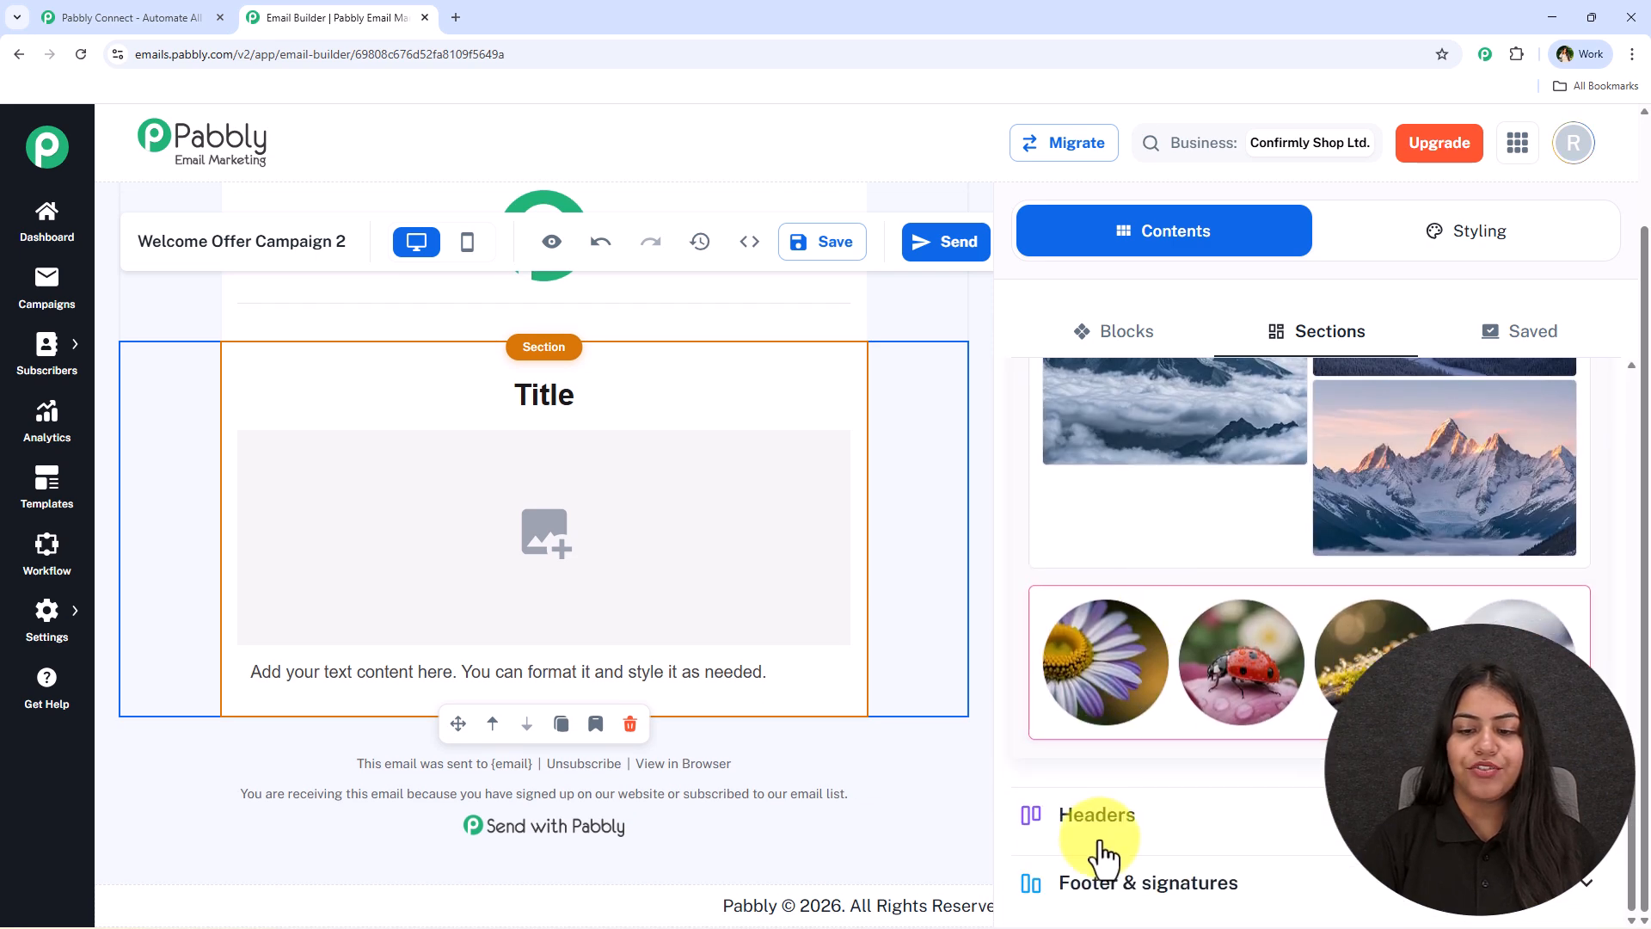
pyautogui.click(1148, 899)
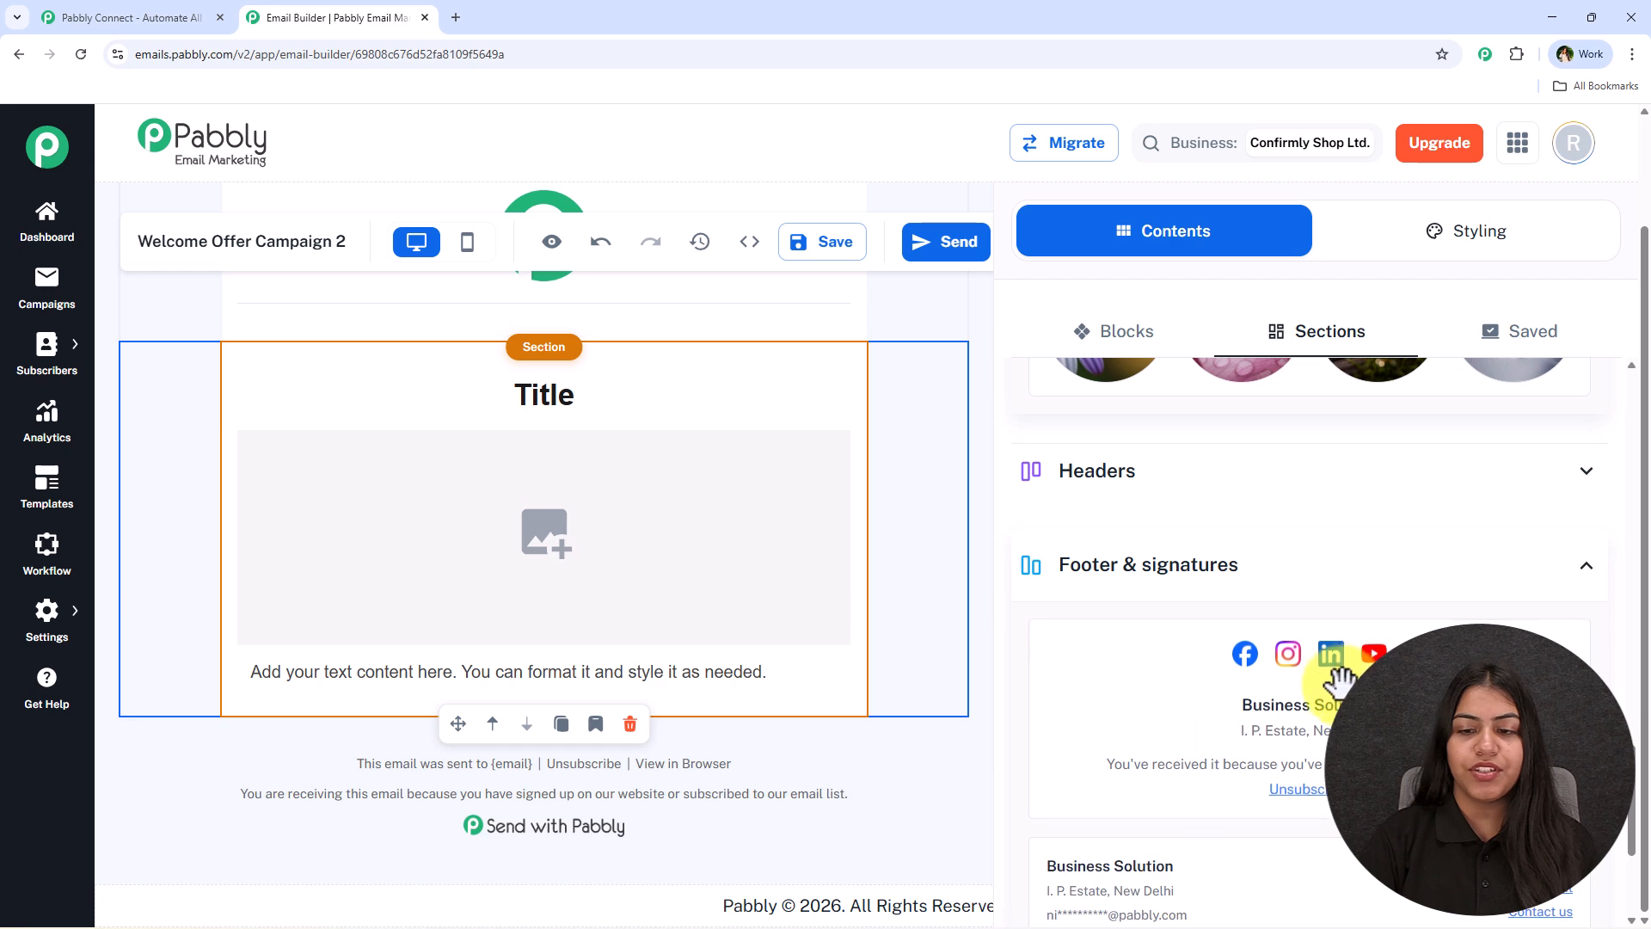
pyautogui.scroll(-3, 1207, 675)
pyautogui.moveTo(1379, 638); pyautogui.dragTo(1281, 627)
pyautogui.moveTo(1295, 430); pyautogui.dragTo(738, 702)
pyautogui.scroll(2, 836, 656)
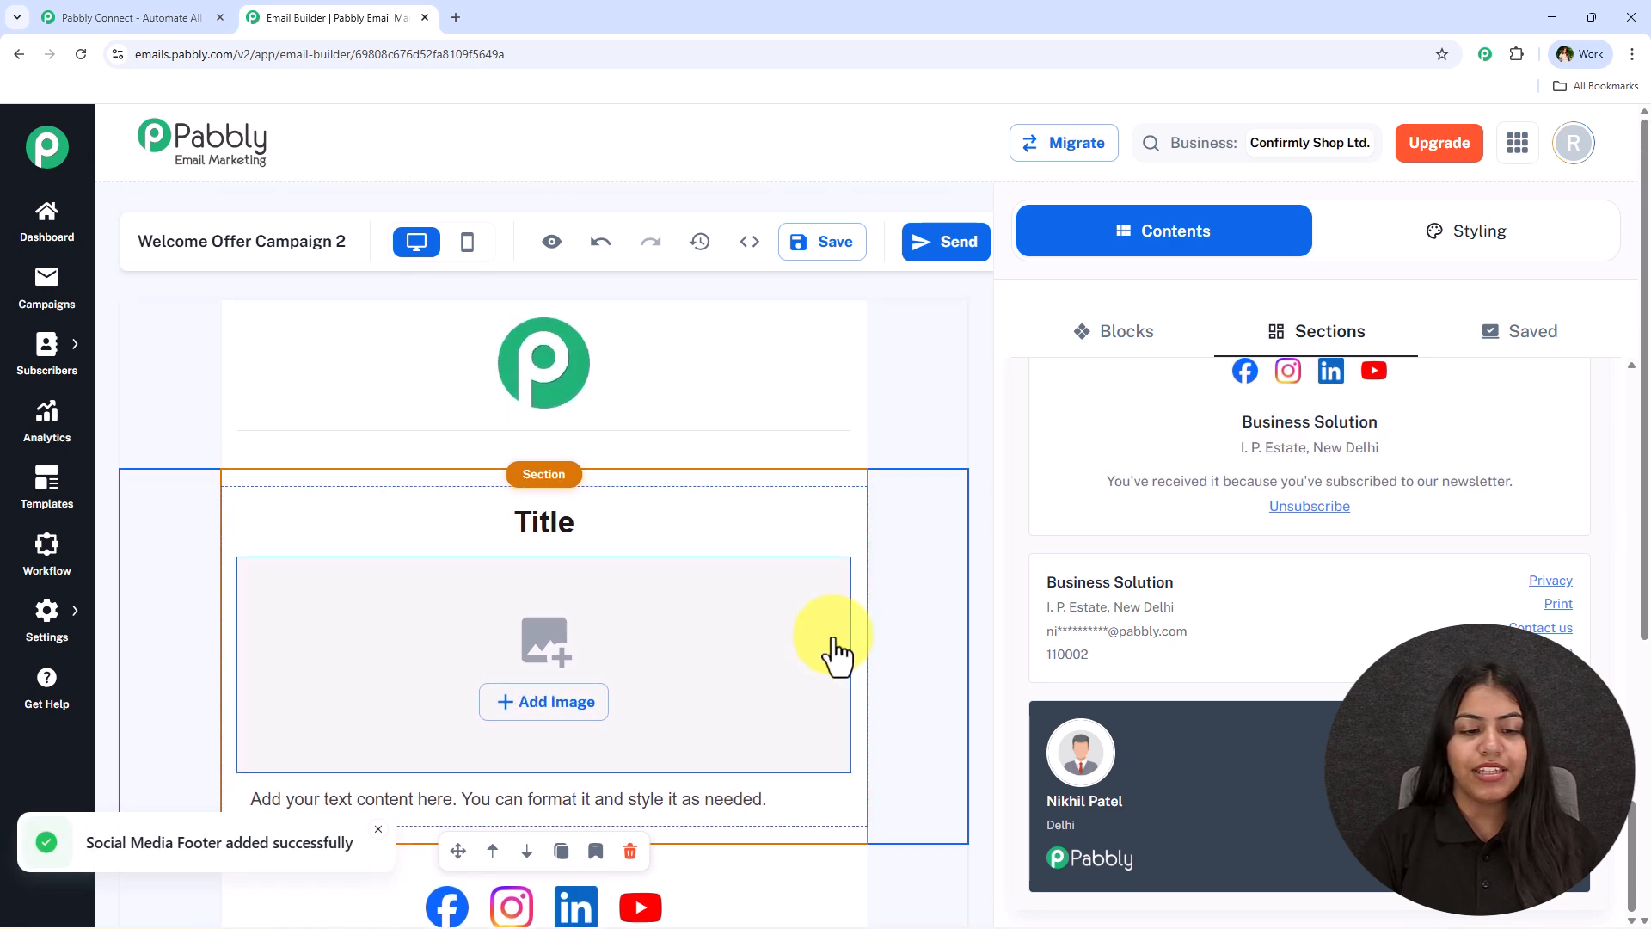
pyautogui.scroll(-4, 830, 667)
pyautogui.scroll(4, 826, 670)
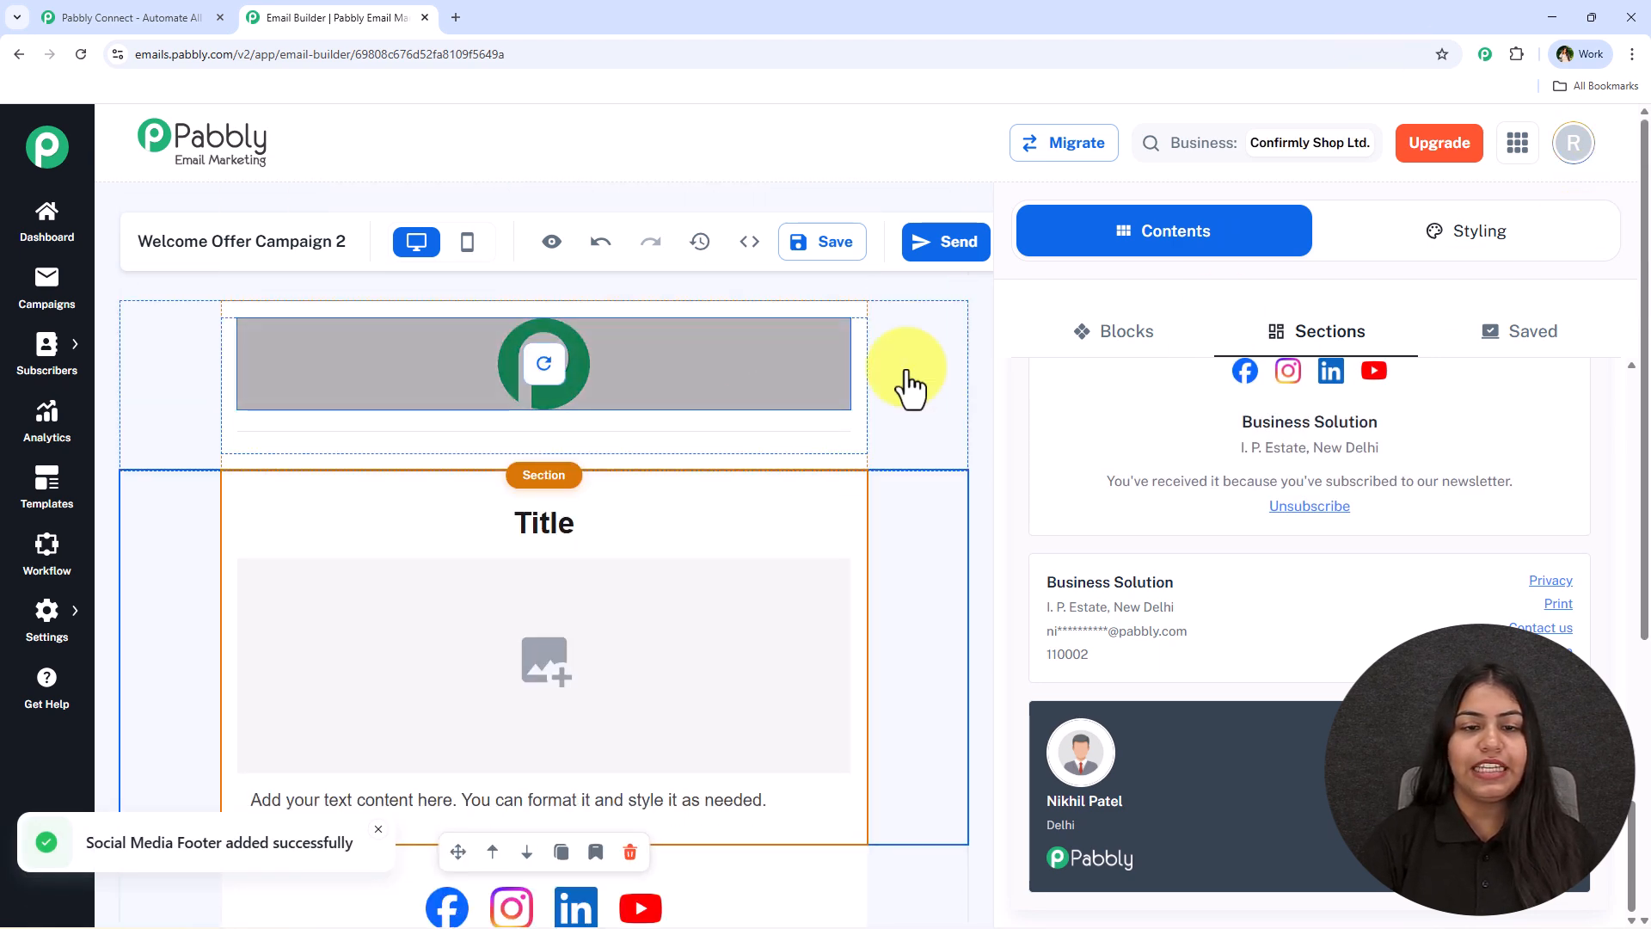
# Replace the title block's text with "WELCOME TO CONFIRMLY SHOP 🎉 Smart tools. Simple solutions.".
pyautogui.click(870, 464)
pyautogui.doubleClick(547, 523)
pyautogui.write('WELCOME TO CONFIRMLY SHOP 🎉 Smart tools. Simple solutions.')
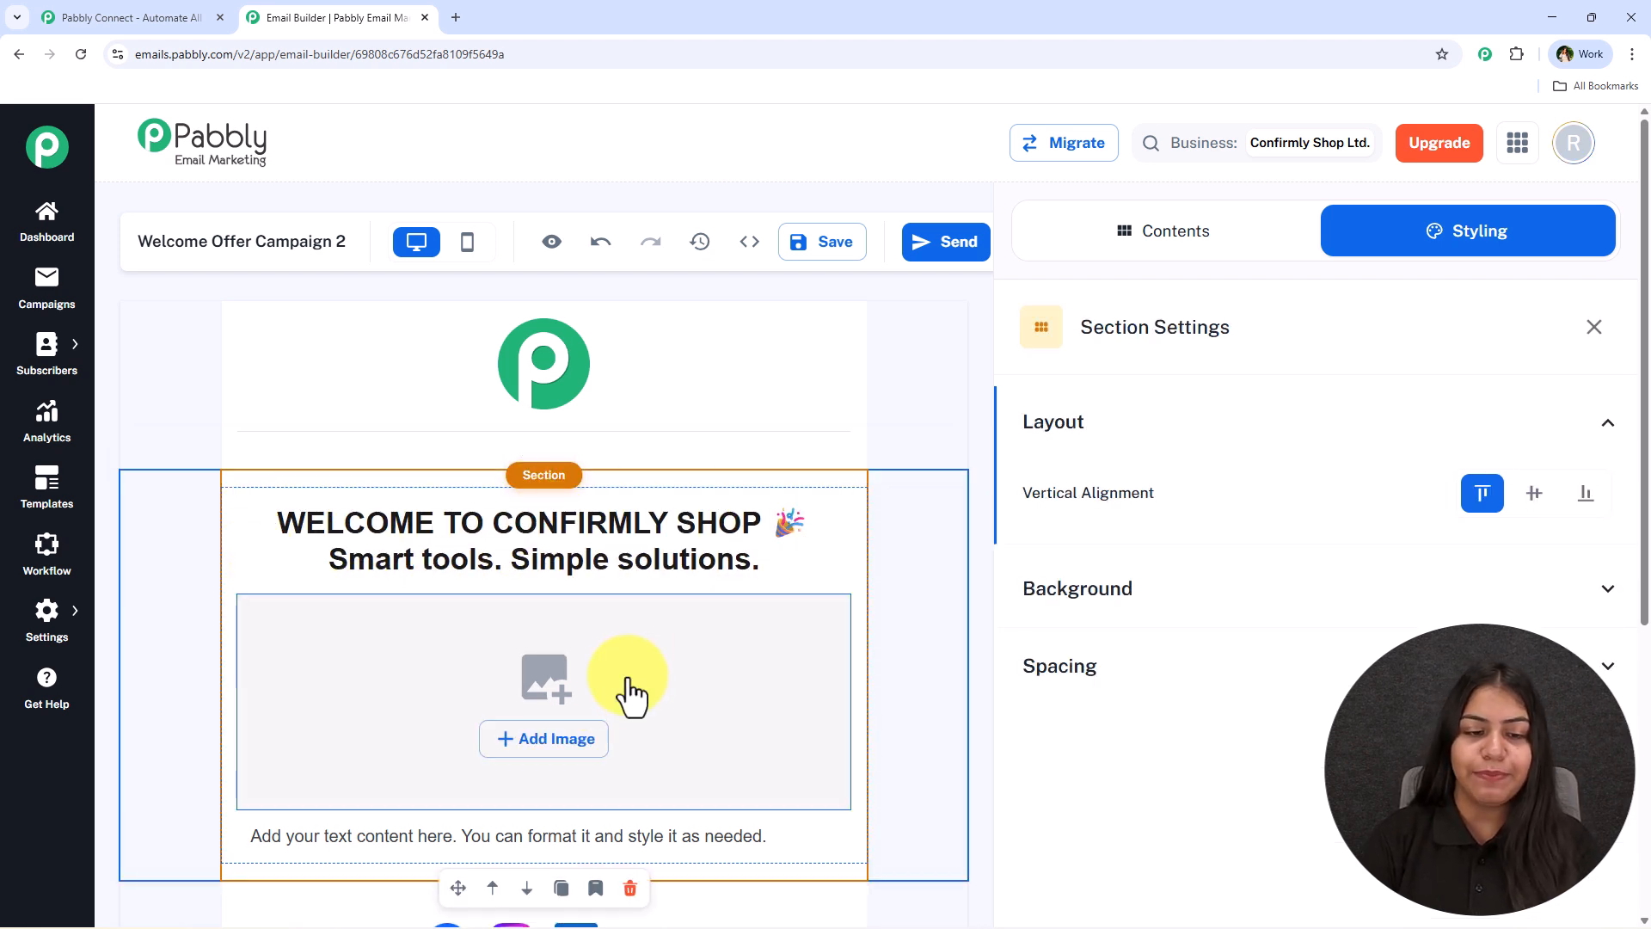
# Open the file library for the image block between the title and the text.
pyautogui.click(546, 688)
pyautogui.click(559, 744)
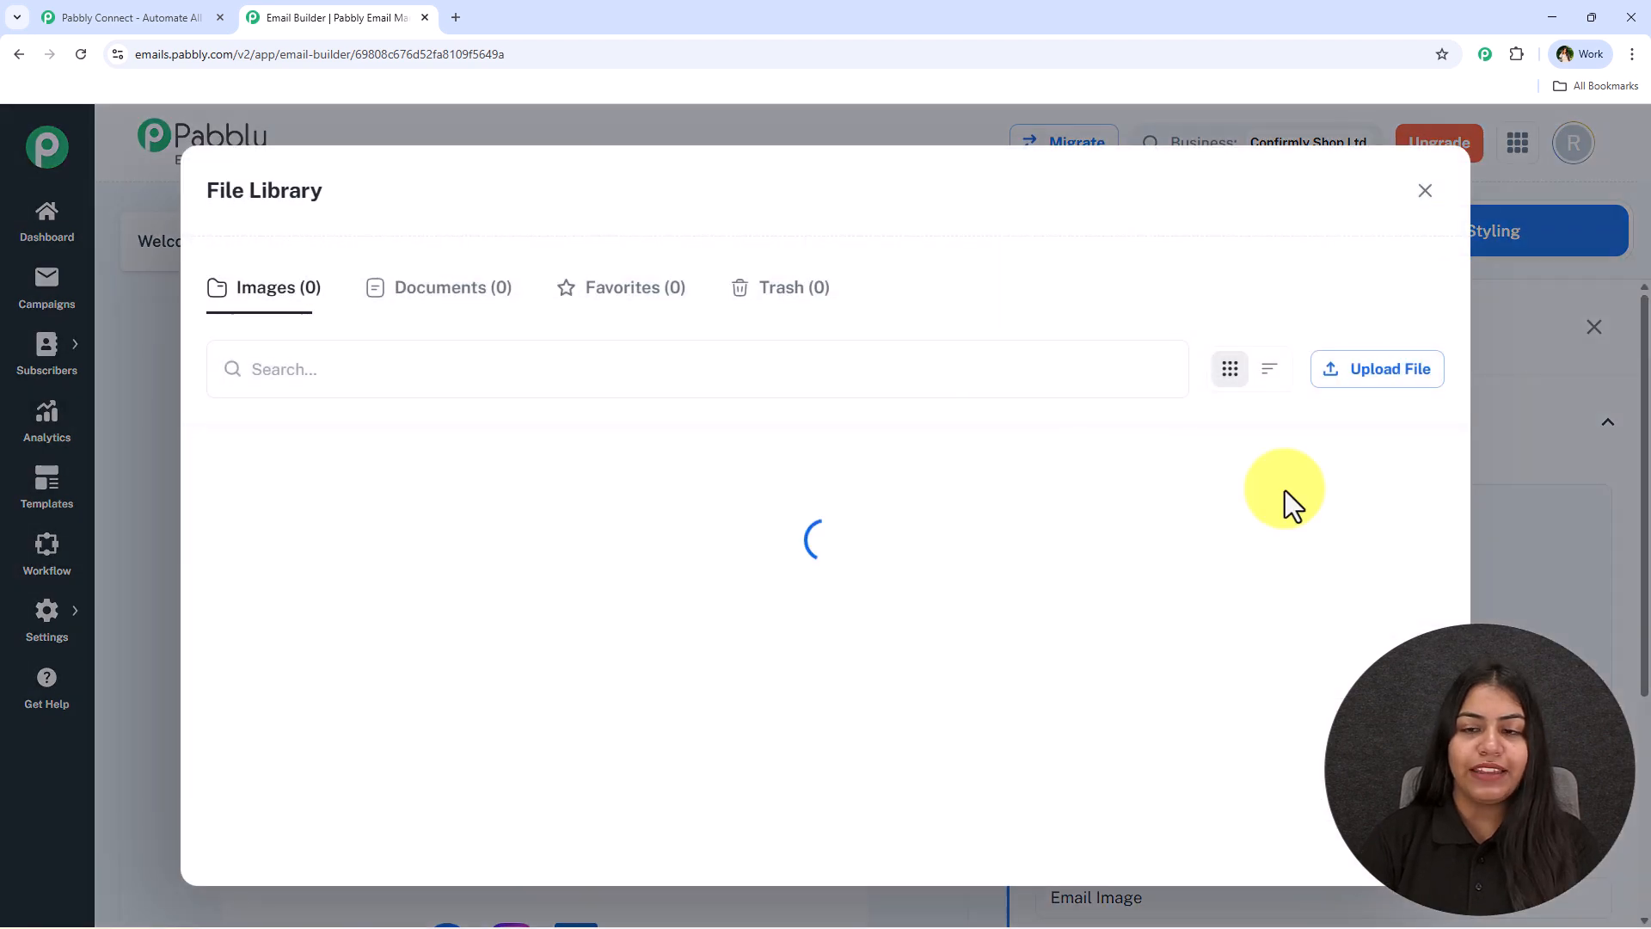
pyautogui.click(1422, 189)
pyautogui.click(540, 741)
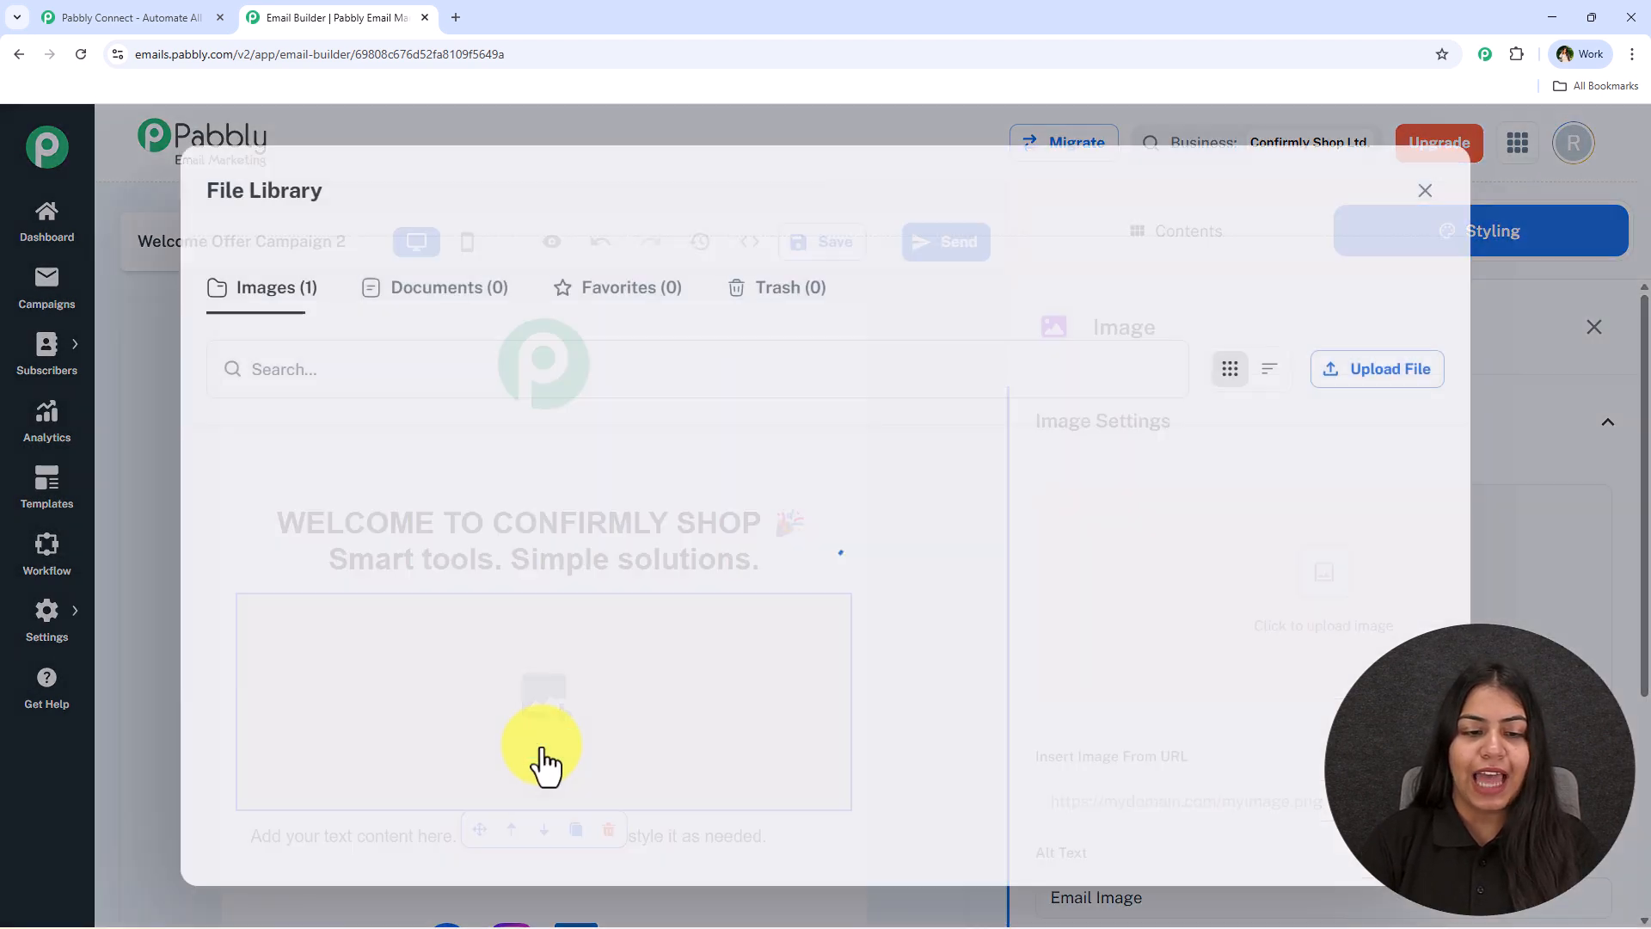
pyautogui.click(335, 543)
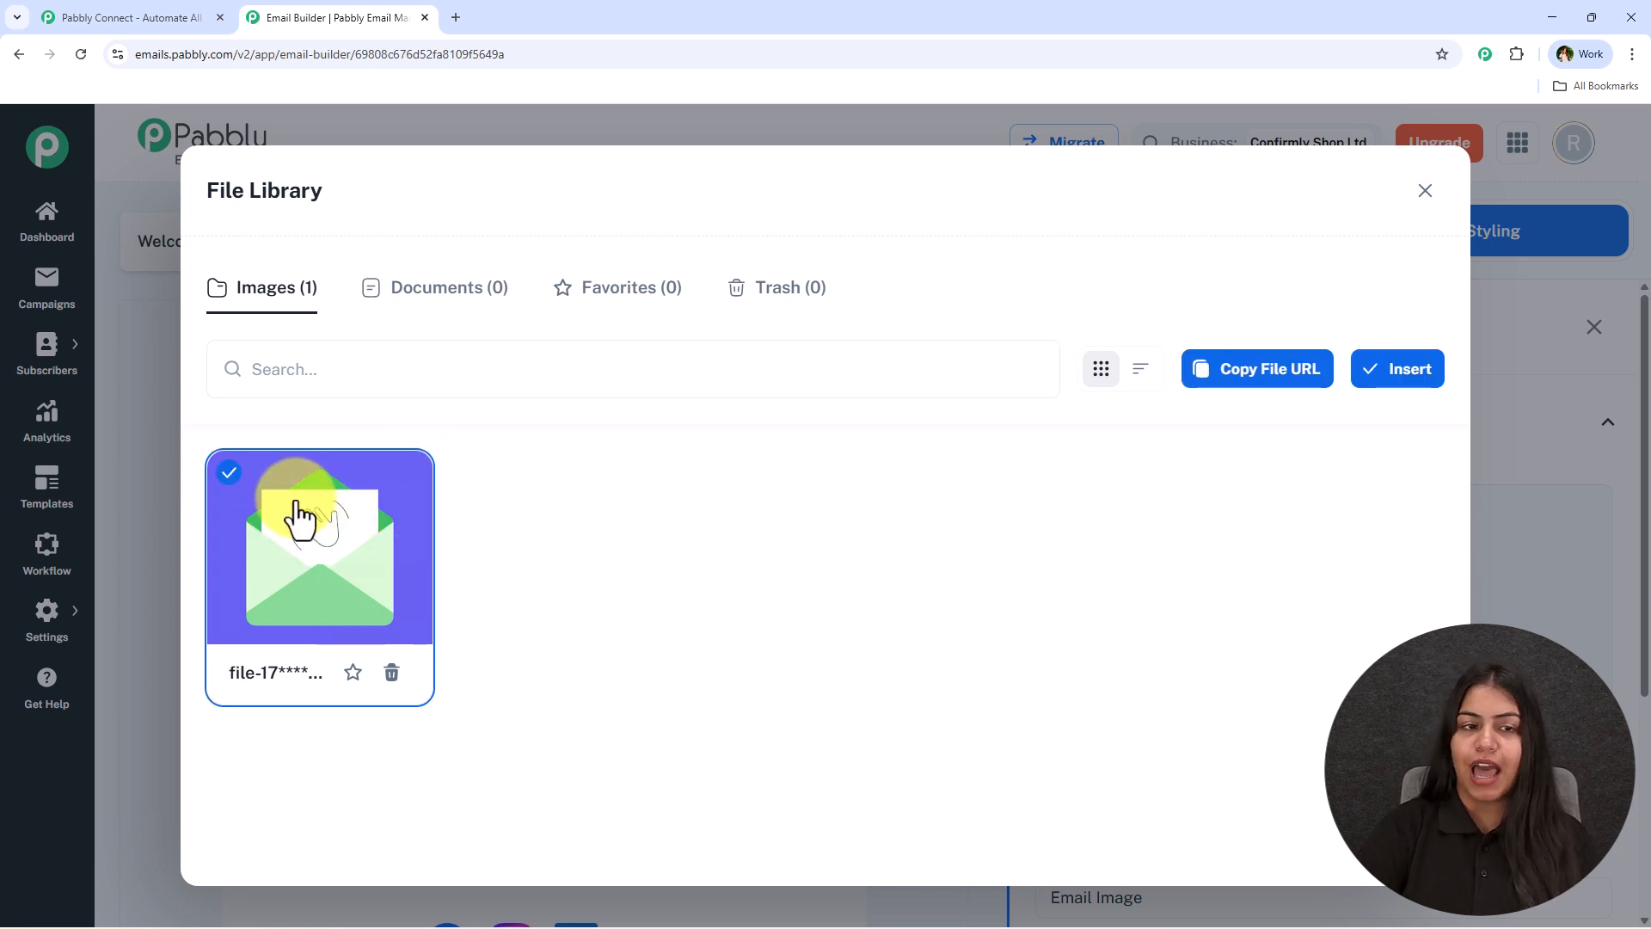
pyautogui.click(299, 534)
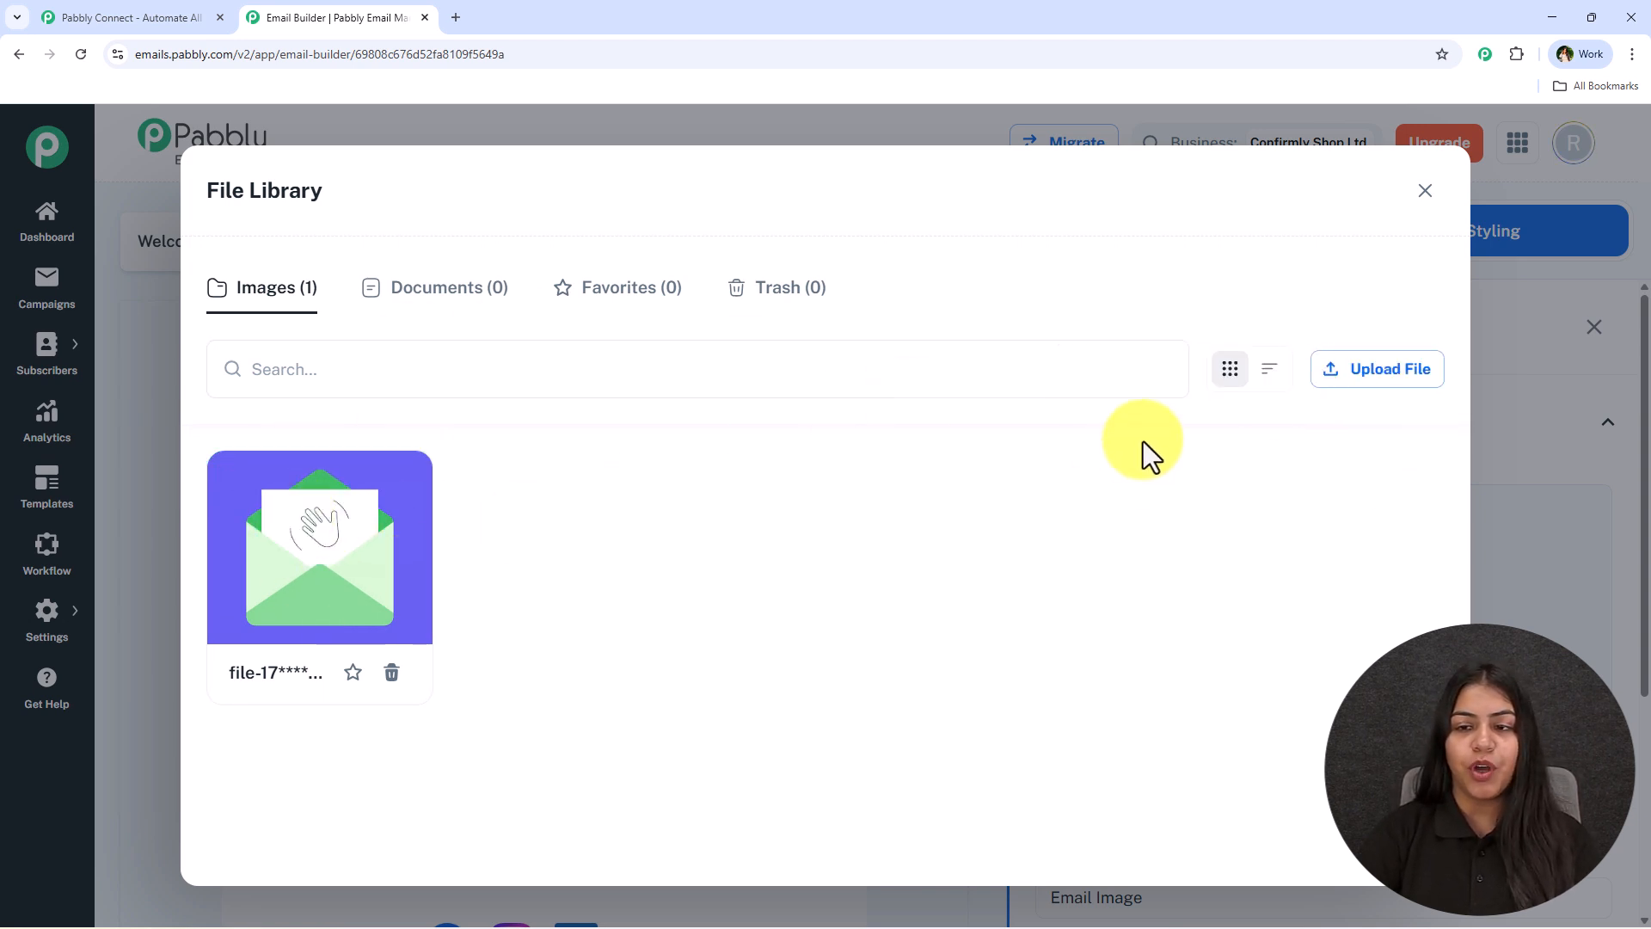
pyautogui.click(1384, 379)
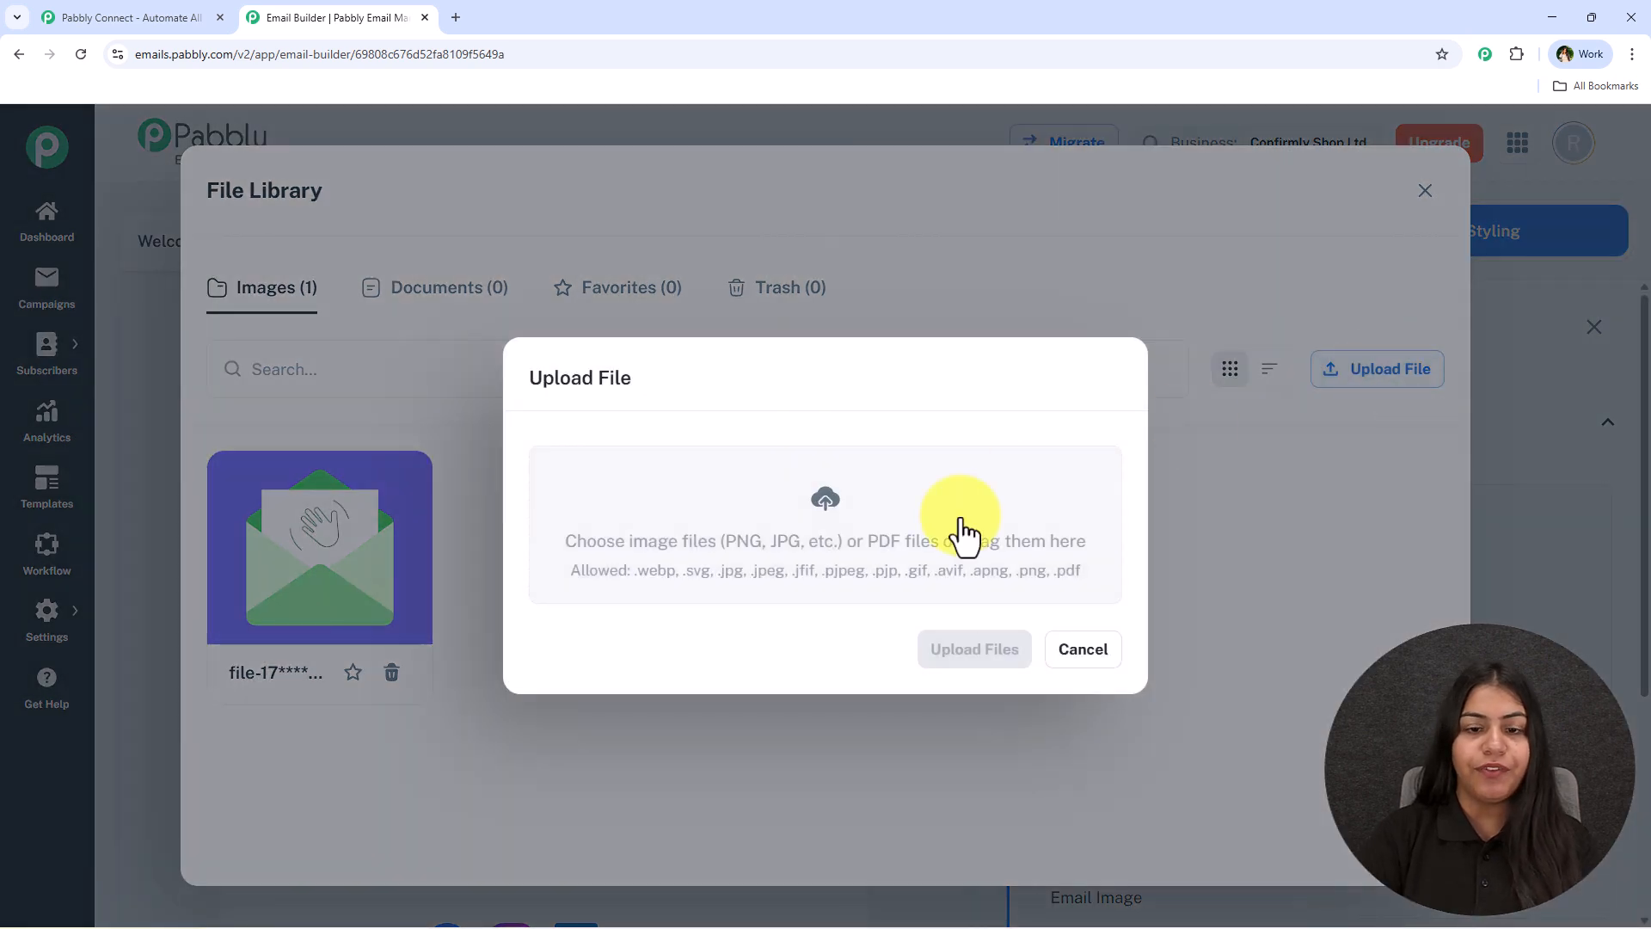
pyautogui.click(598, 494)
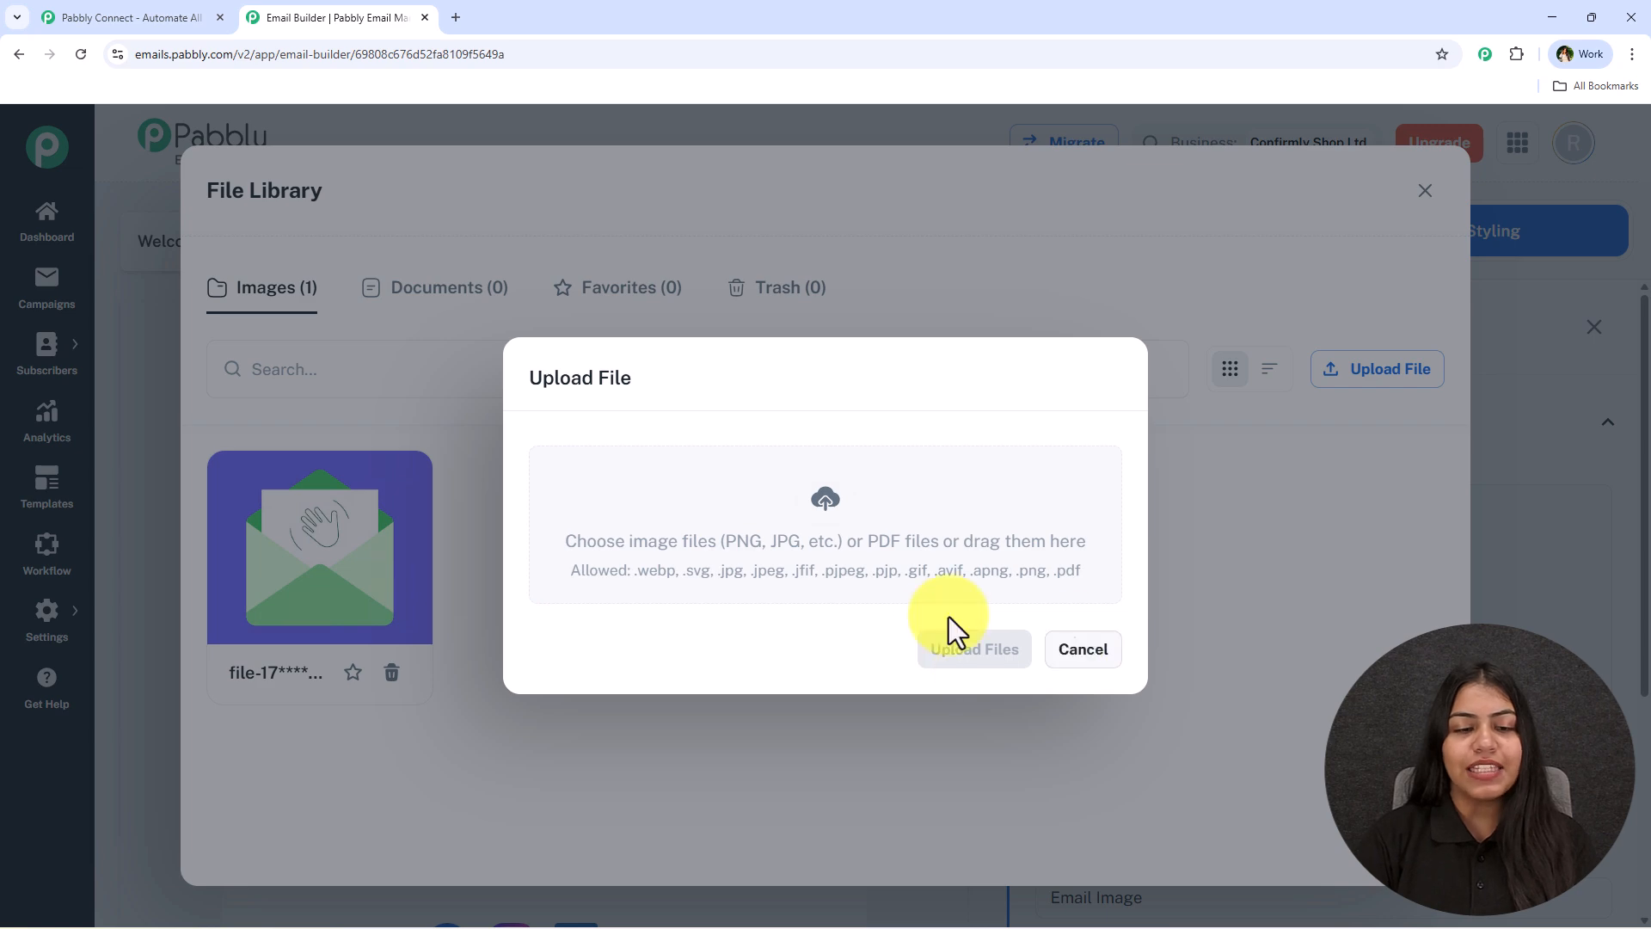
pyautogui.click(1081, 651)
# Insert the envelope image with the waving hand from the file library into the image block.
pyautogui.click(332, 570)
pyautogui.click(1399, 370)
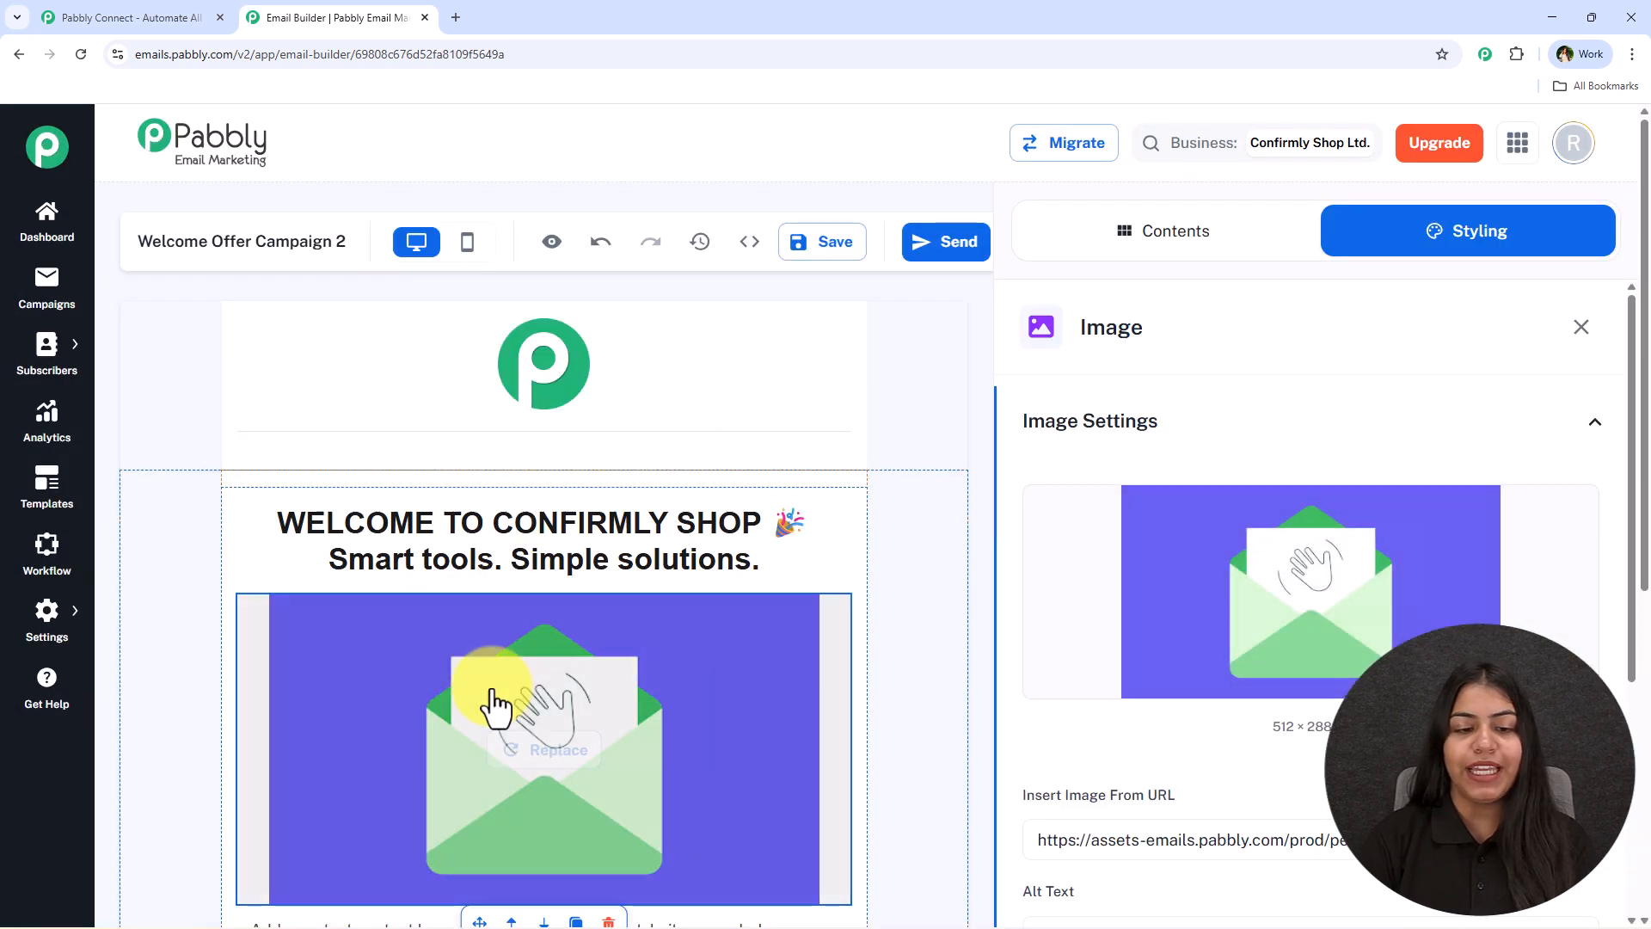
# Replace the text block's placeholder with the Confirmly Shop welcome message offering a 10% discount with code WELCOME10.
pyautogui.scroll(-3, 516, 636)
pyautogui.click(661, 677)
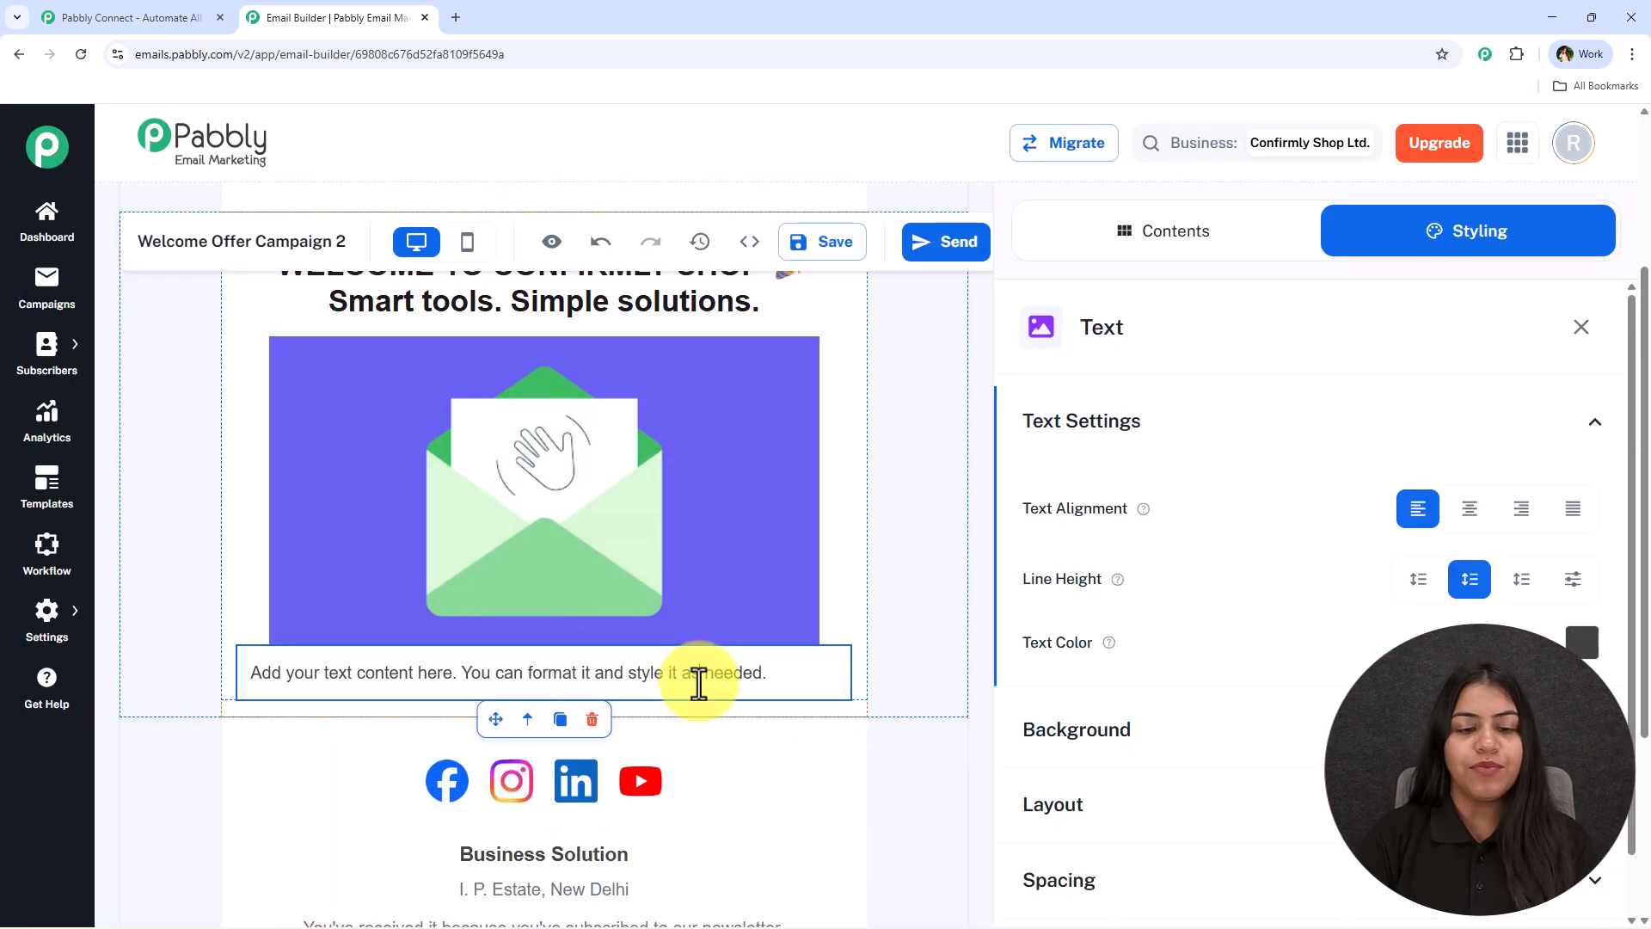
pyautogui.tripleClick(696, 682)
pyautogui.press('BackSpace')
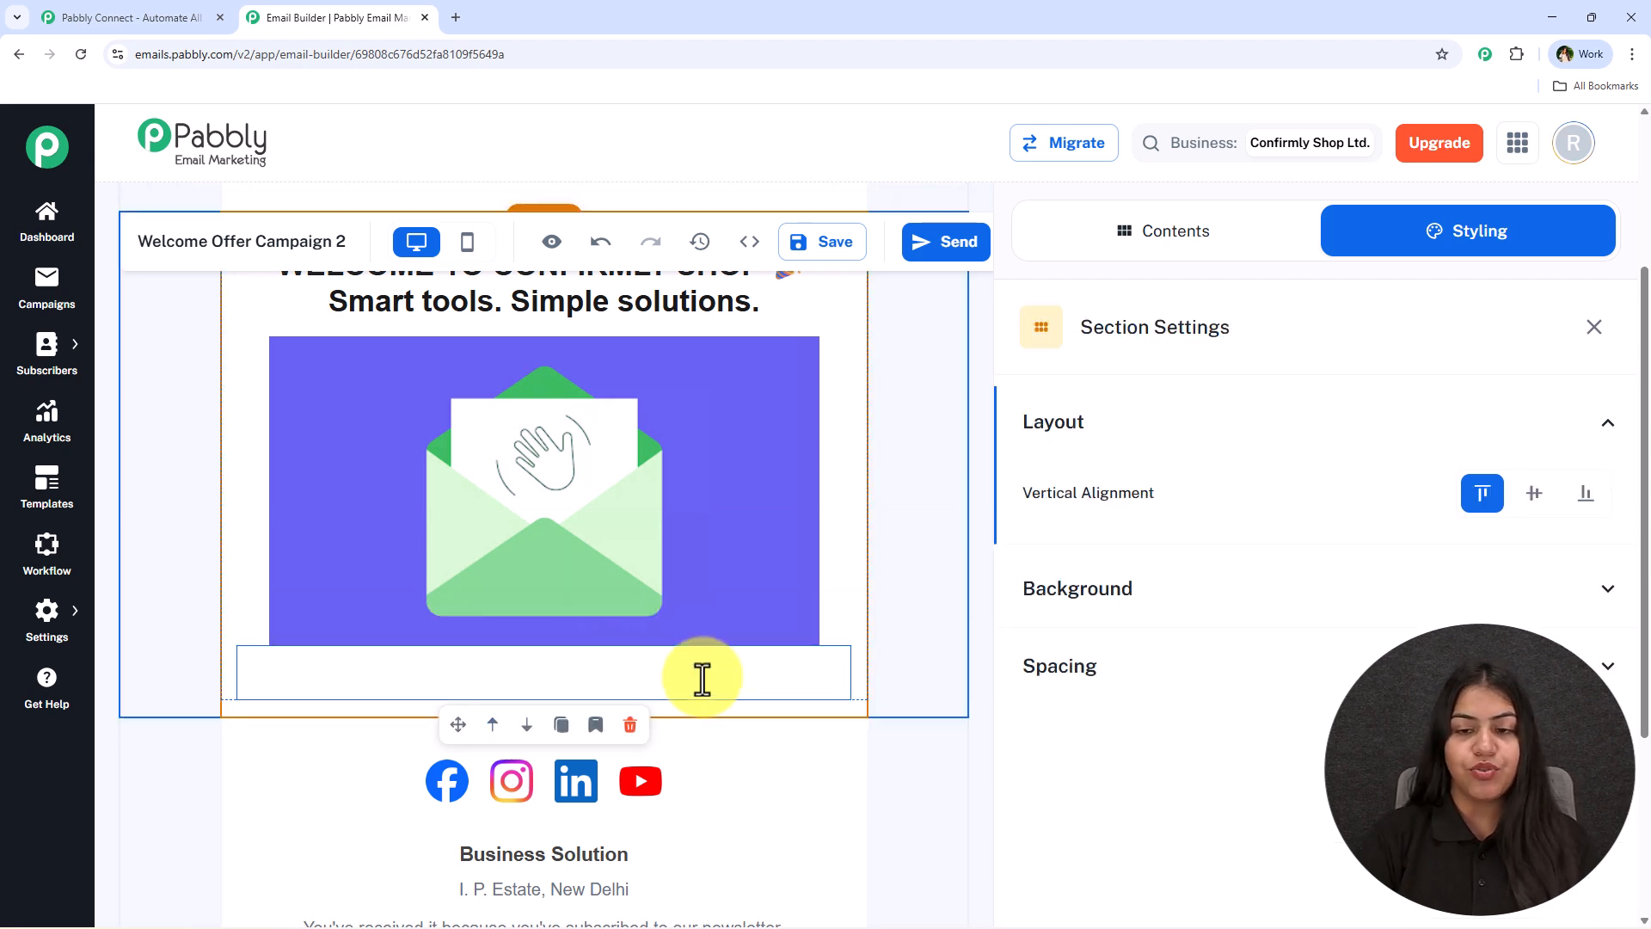
pyautogui.write('Hi there,  Welcome to Confirmly Shop! We’re excited to have you join our community.  As a thank-you for signing up, here’s a special 10% discount on your first purchase with us.  Discount Code: WELCOME10 Valid On: All digital products and subscriptions  At Confirmly Shop, we help individuals and businesses work smarter with carefully curated digital tools, resources, and solutions designed to boost productivity and efficiency.  👉 Visit our store: https://confirmly.shop  If you have any questions, need recommendations, or require support, simply reply to this email — our team will be happy to assist you.  Thank you for choosing Confirmly Shop. We look forward to supporting your journey!  Warm regards, Confirmly Shop Team')
# Replace the footer's business name with "Confirmly Shop", copied from the signature at the end of the message.
pyautogui.scroll(-3, 608, 785)
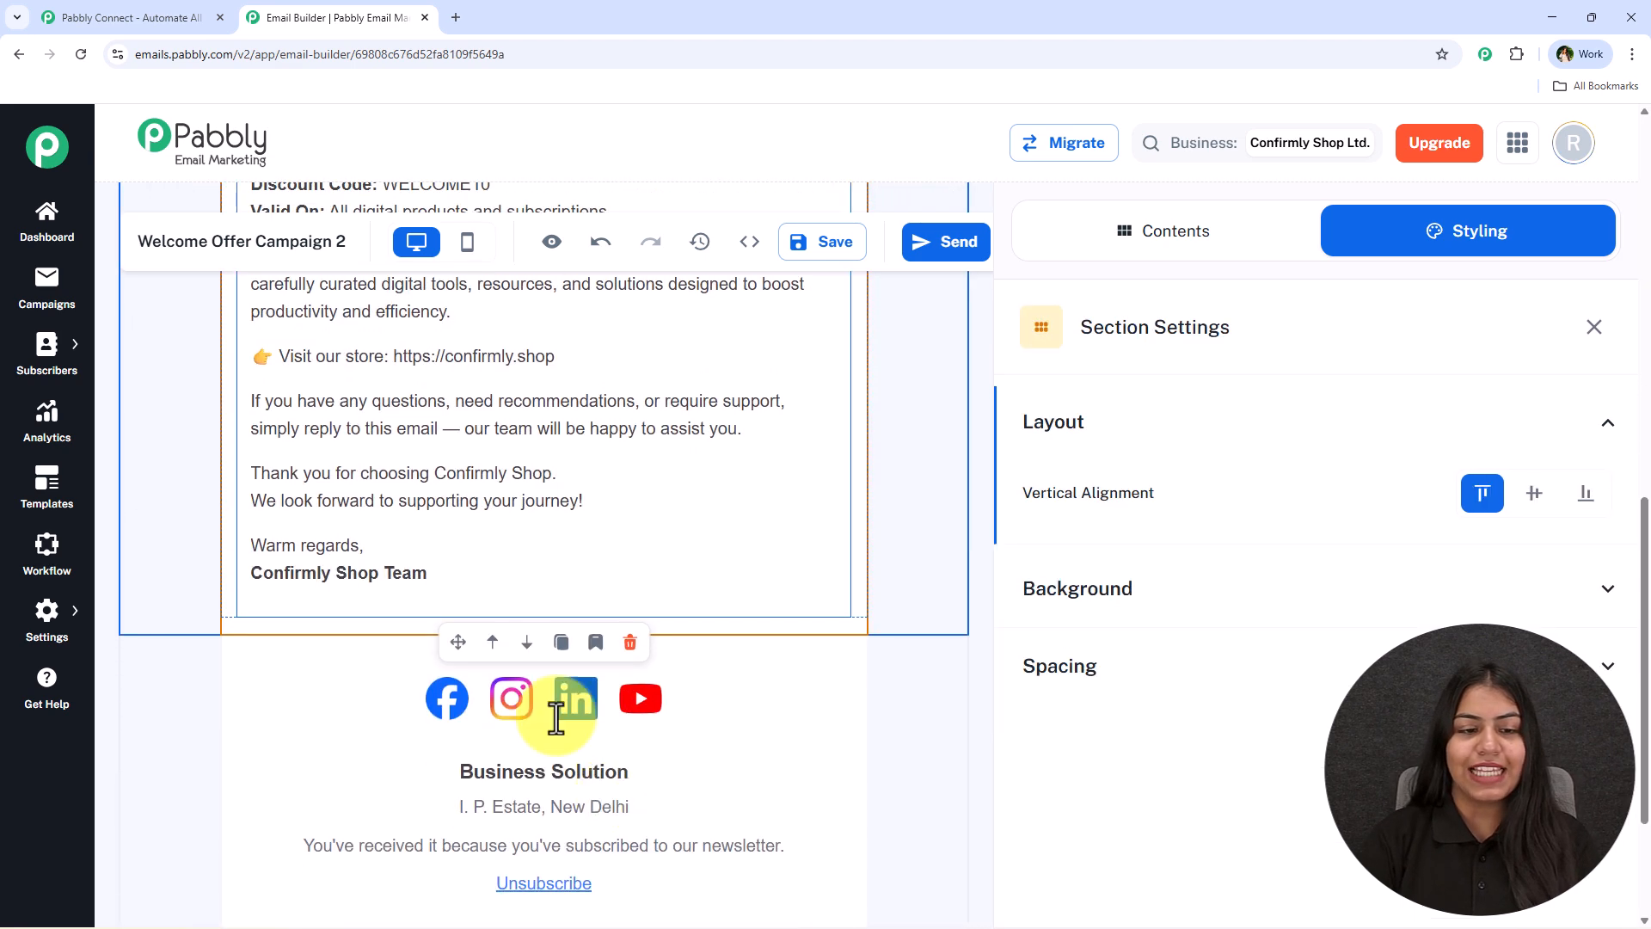
pyautogui.scroll(-3, 405, 732)
pyautogui.tripleClick(500, 551)
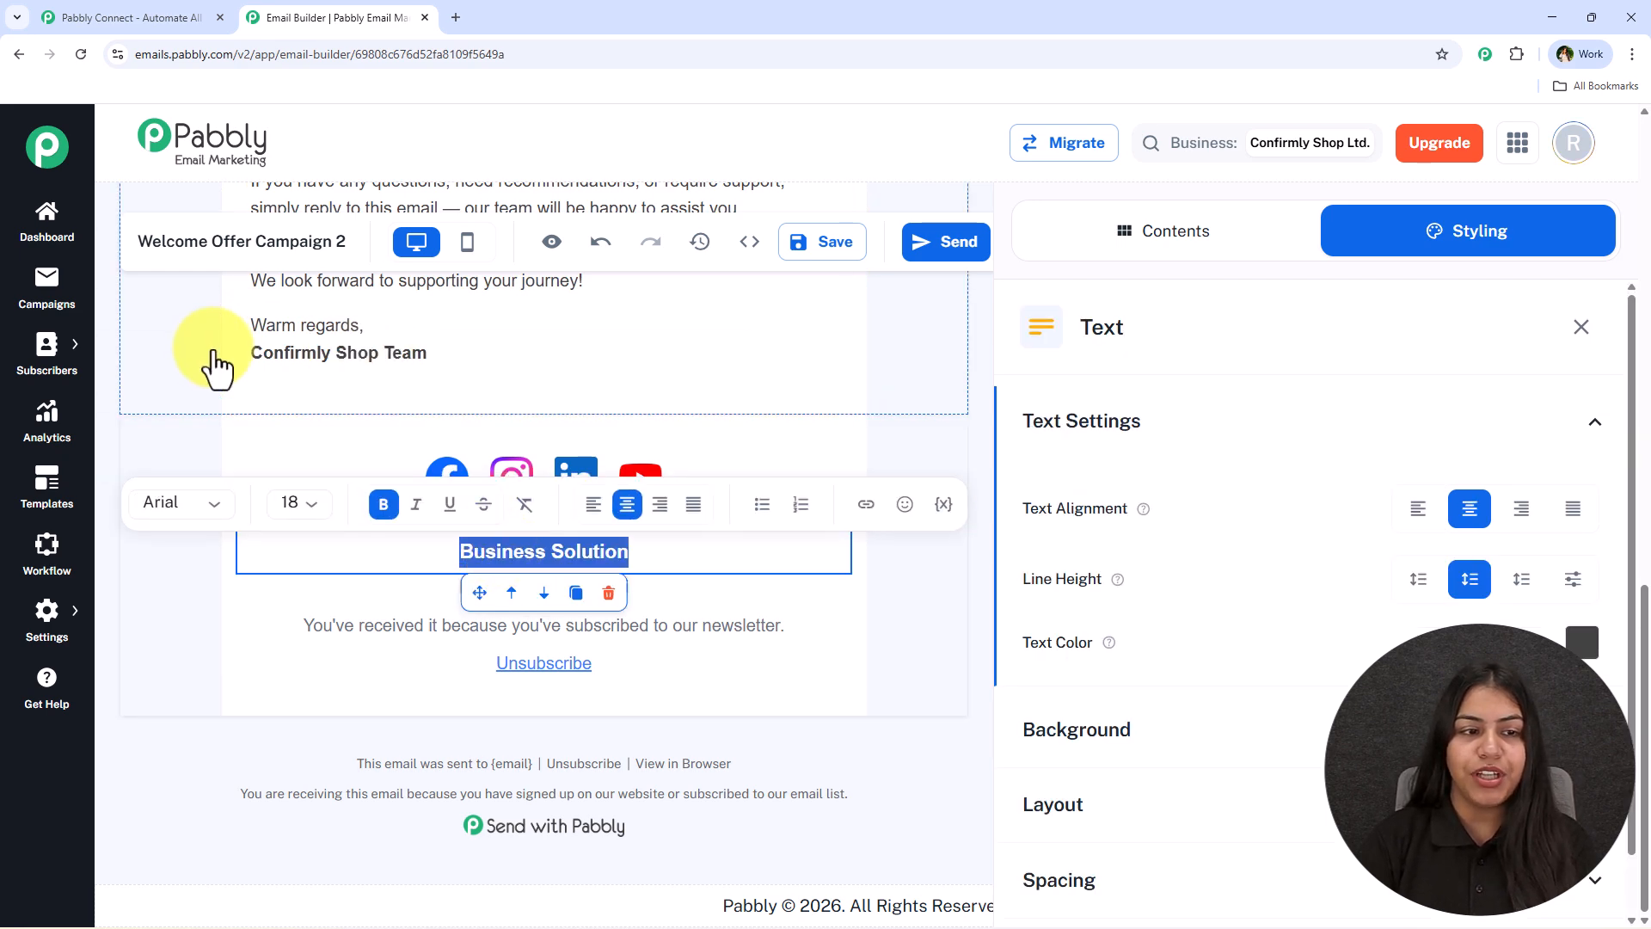
pyautogui.moveTo(241, 353); pyautogui.dragTo(378, 378)
pyautogui.hotkey('ctrl', 'c')
pyautogui.tripleClick(497, 555)
pyautogui.hotkey('ctrl', 'v')
pyautogui.click(181, 572)
pyautogui.click(383, 627)
pyautogui.click(343, 711)
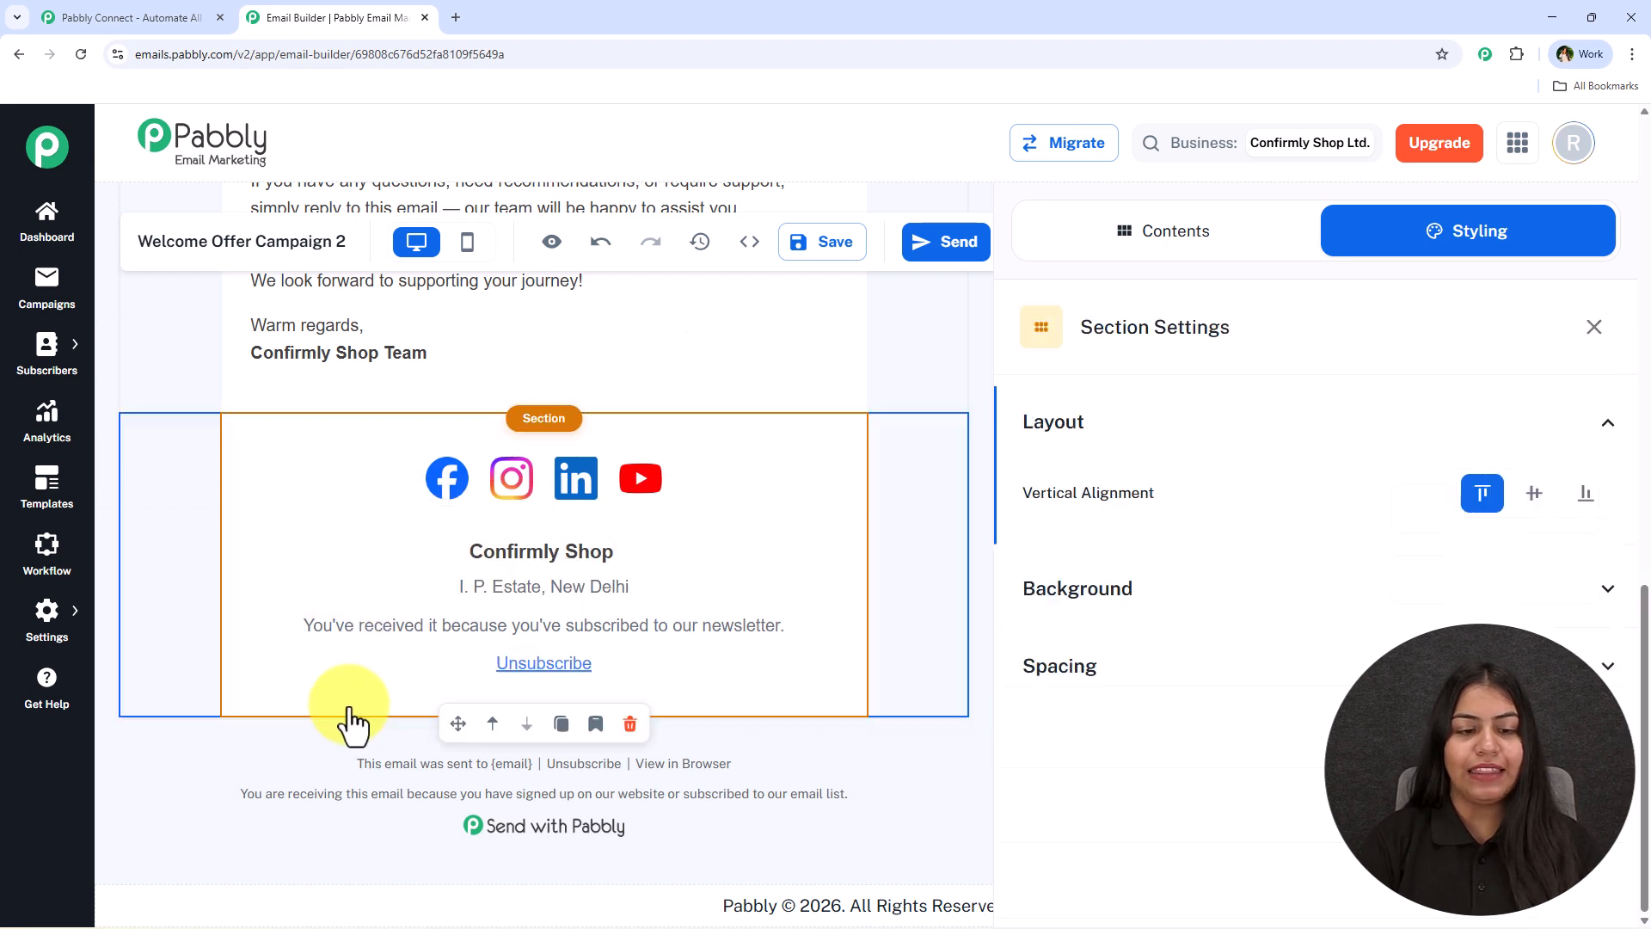
pyautogui.click(721, 592)
pyautogui.press('Return')
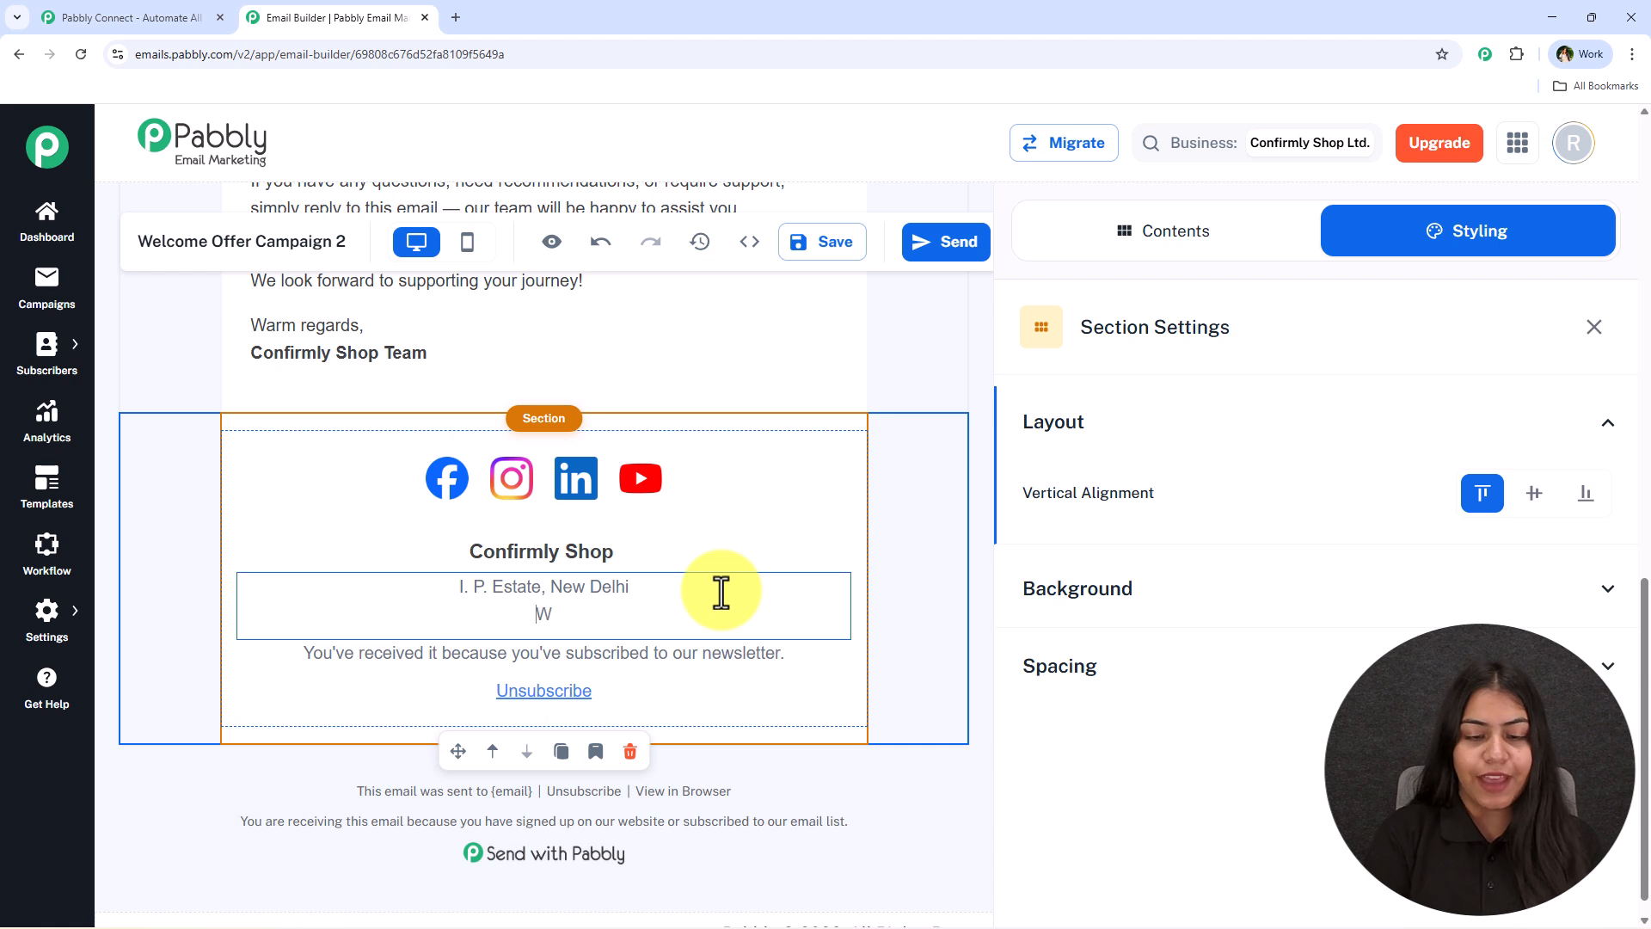
pyautogui.press('BackSpace')
pyautogui.press('BackSpace')
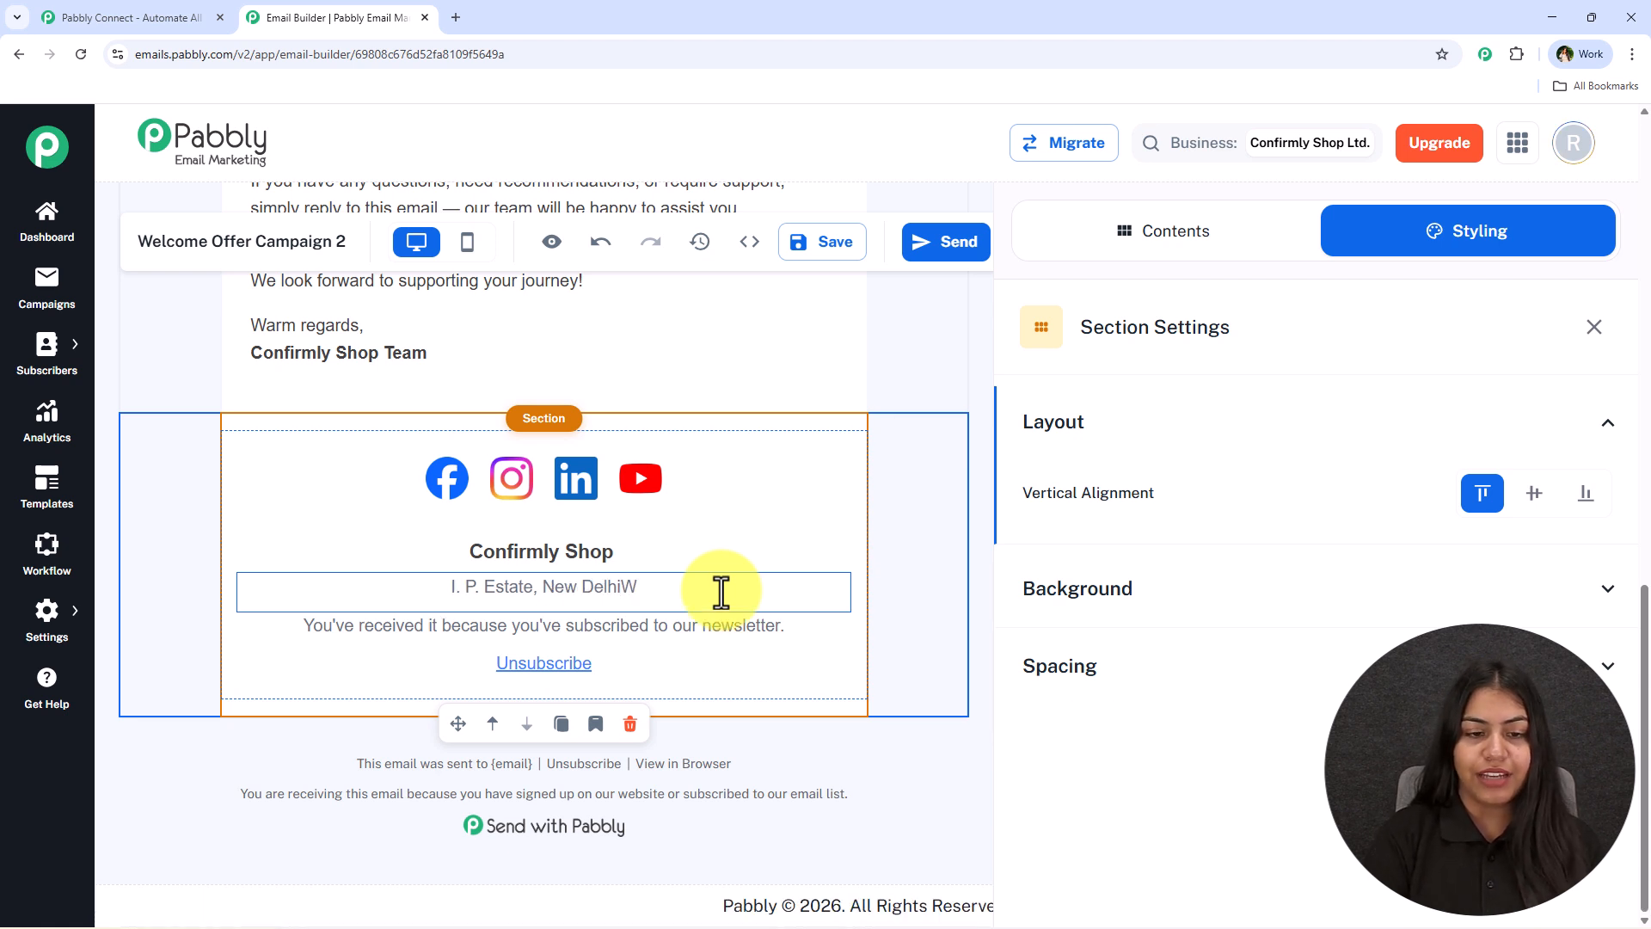
pyautogui.press('Return')
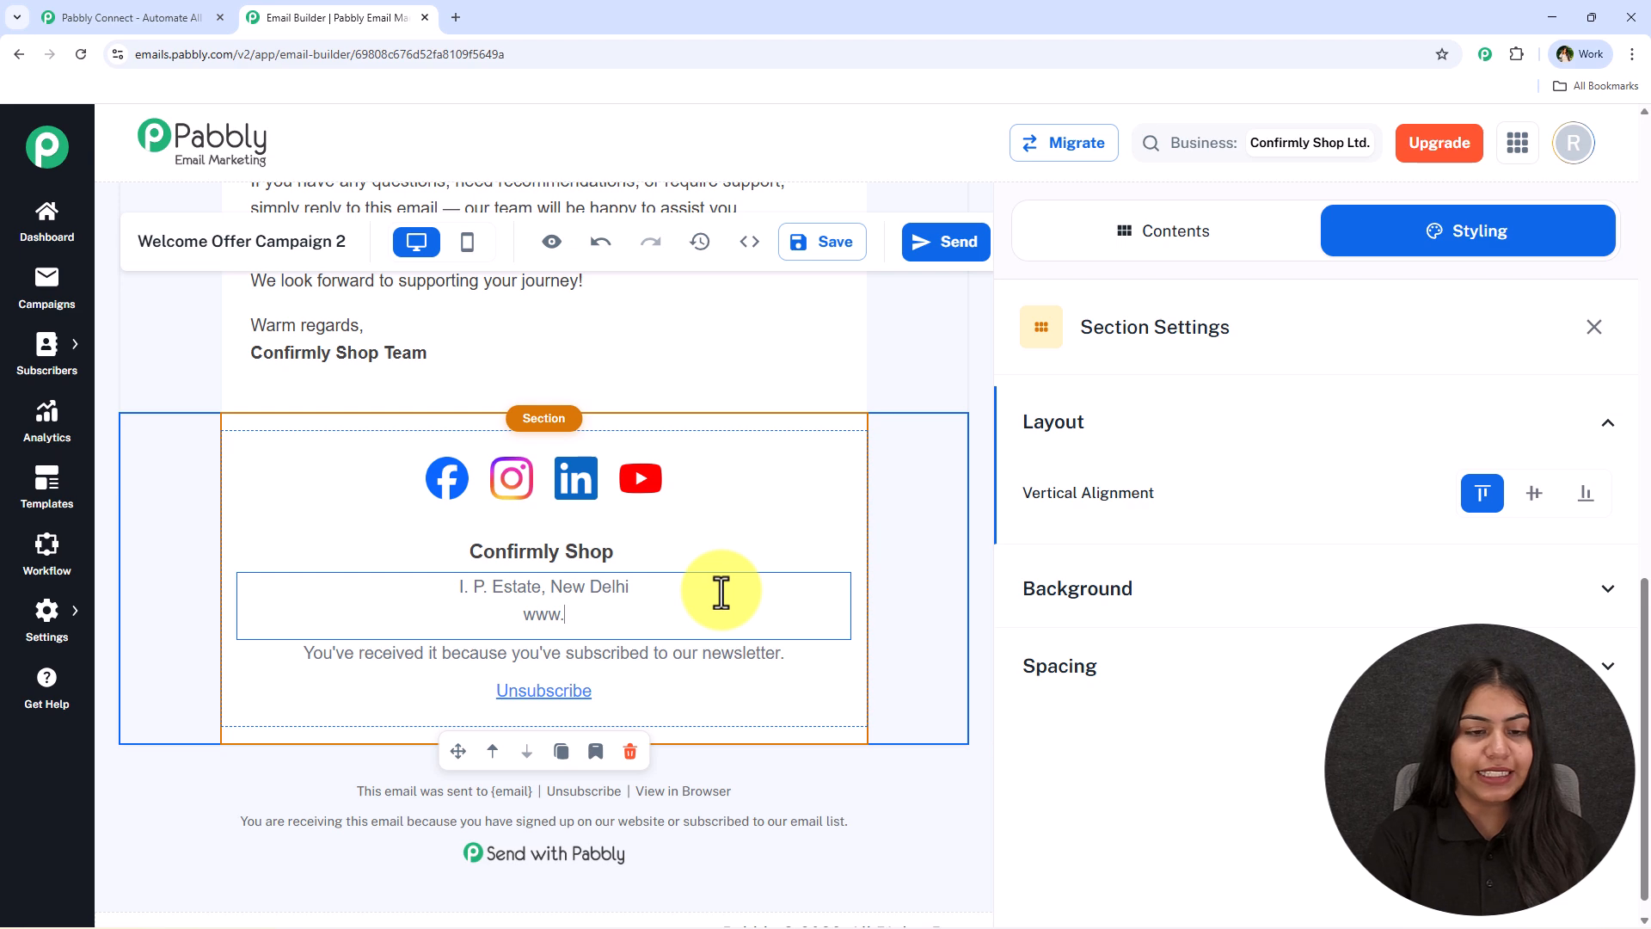
pyautogui.write('com')
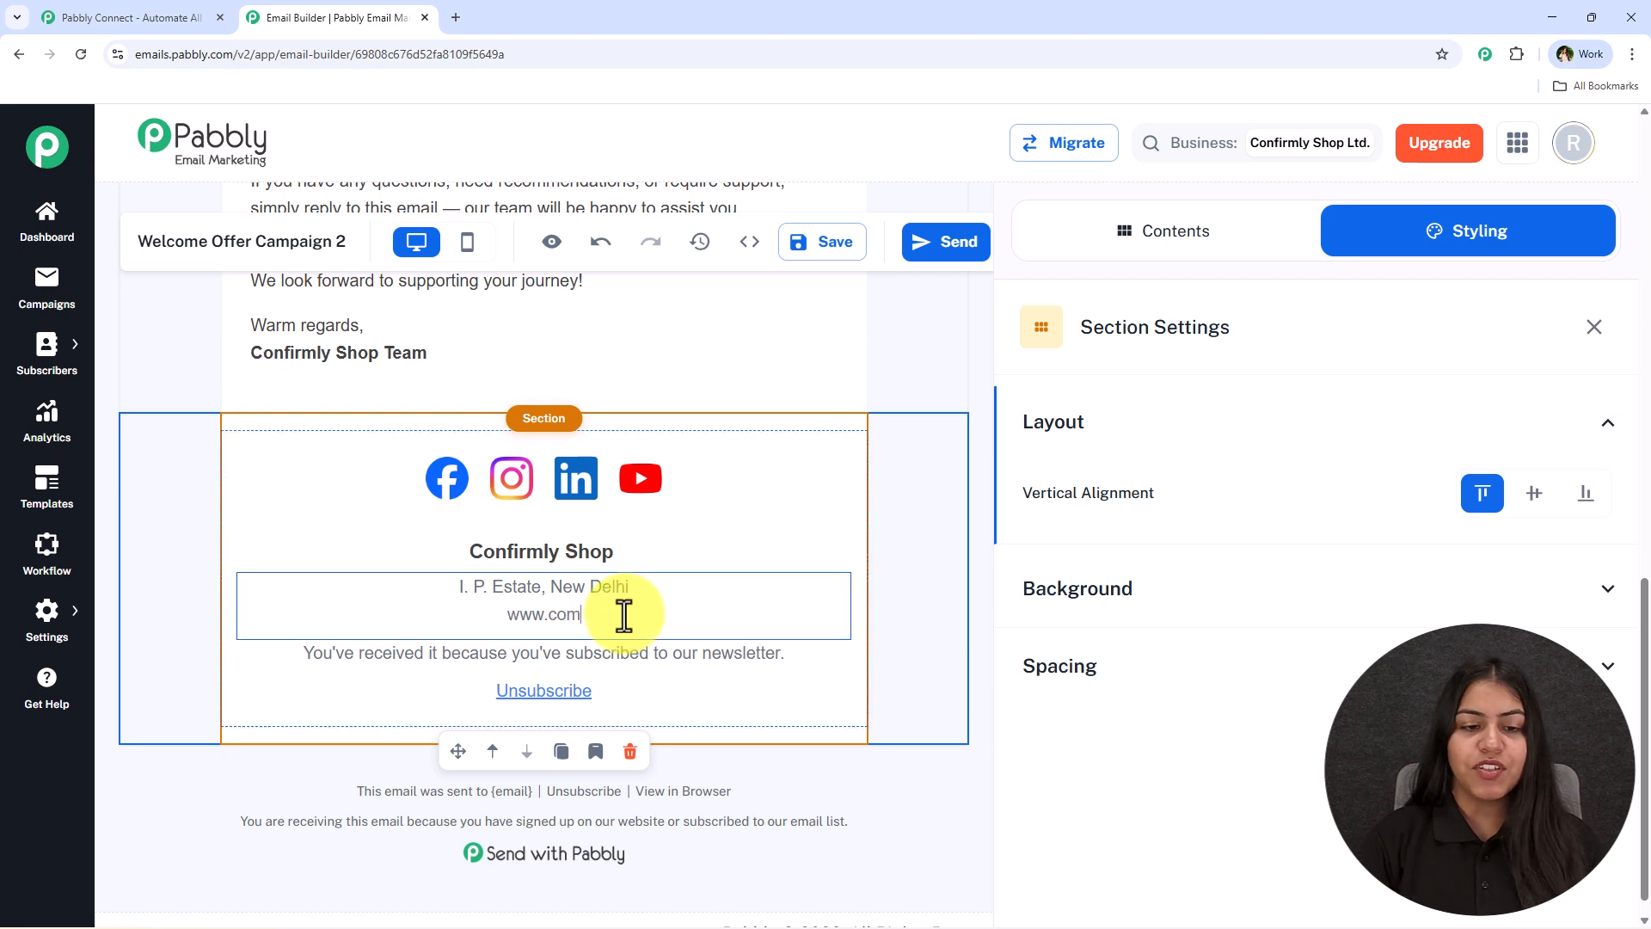
pyautogui.doubleClick(624, 616)
pyautogui.write('🌐 Website: https://confirmly.shop 📧 Support Email: su*****@confirmly.shop')
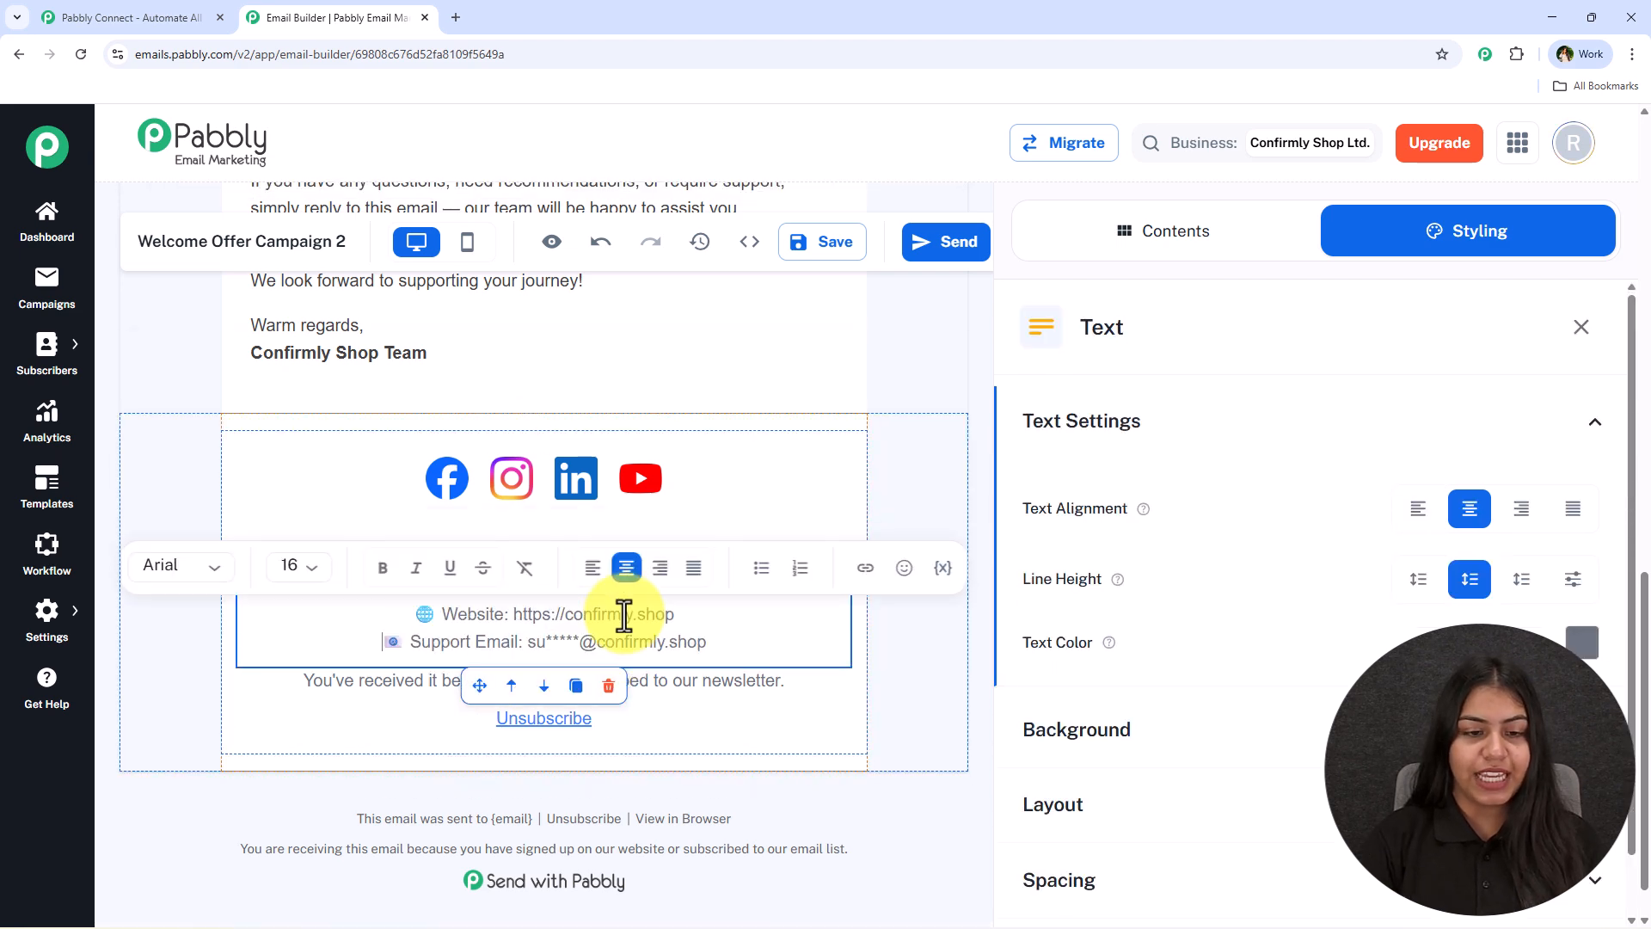
pyautogui.click(272, 803)
pyautogui.click(184, 839)
# Review the composed email and look through the builder's available blocks, sections and saved sections.
pyautogui.scroll(10, 435, 766)
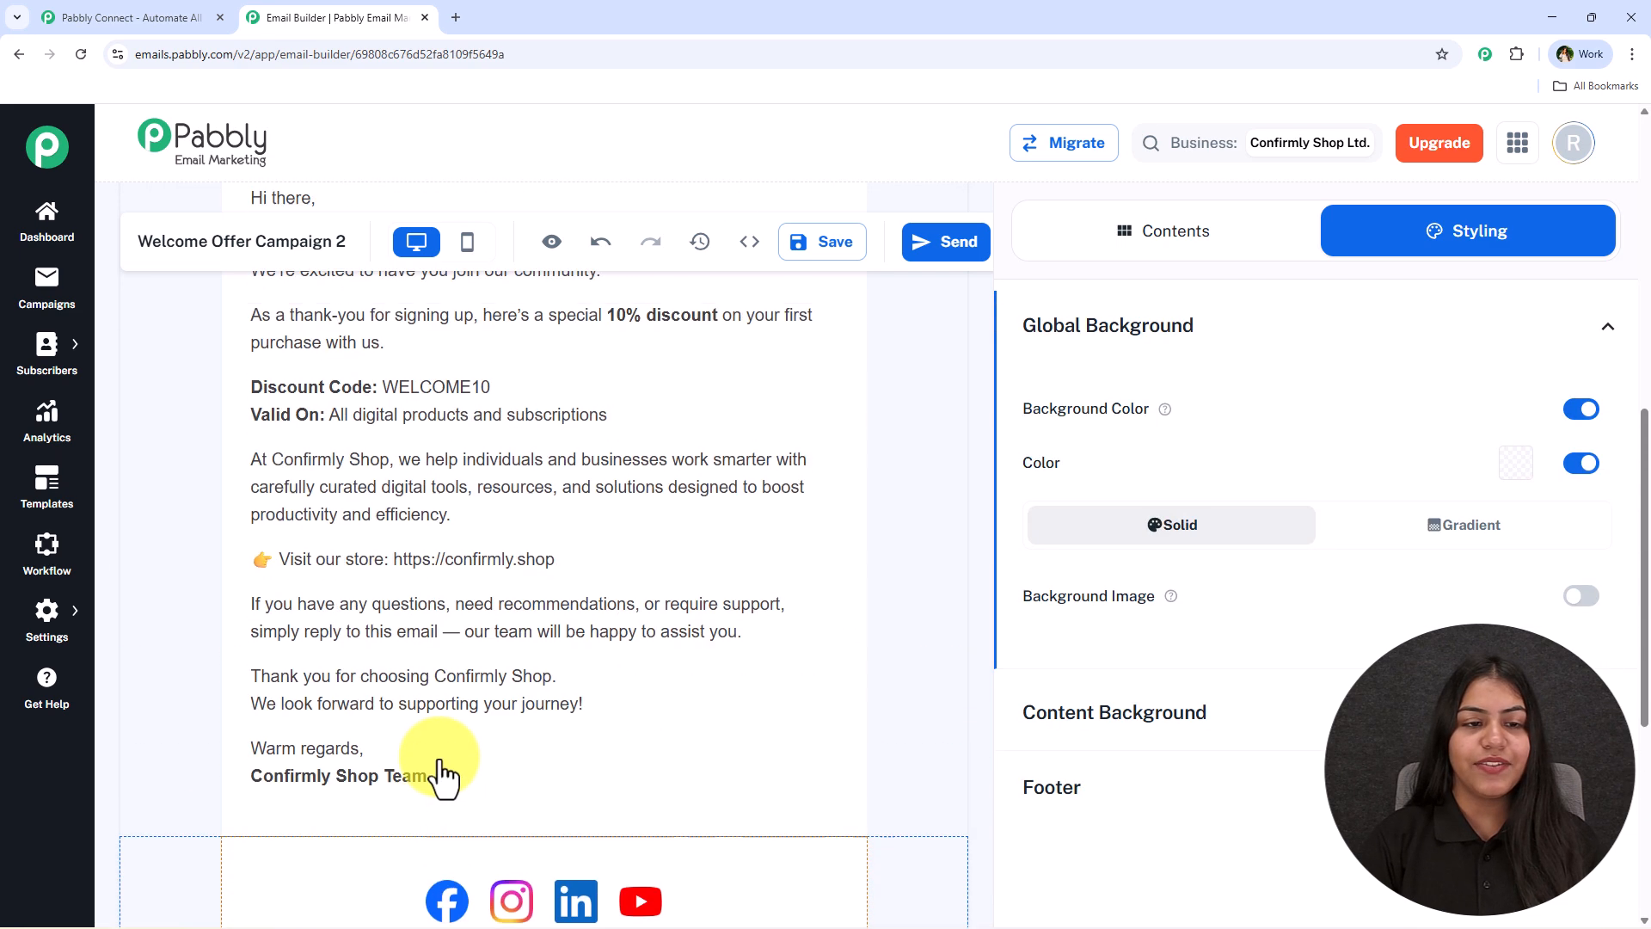
pyautogui.scroll(5, 439, 742)
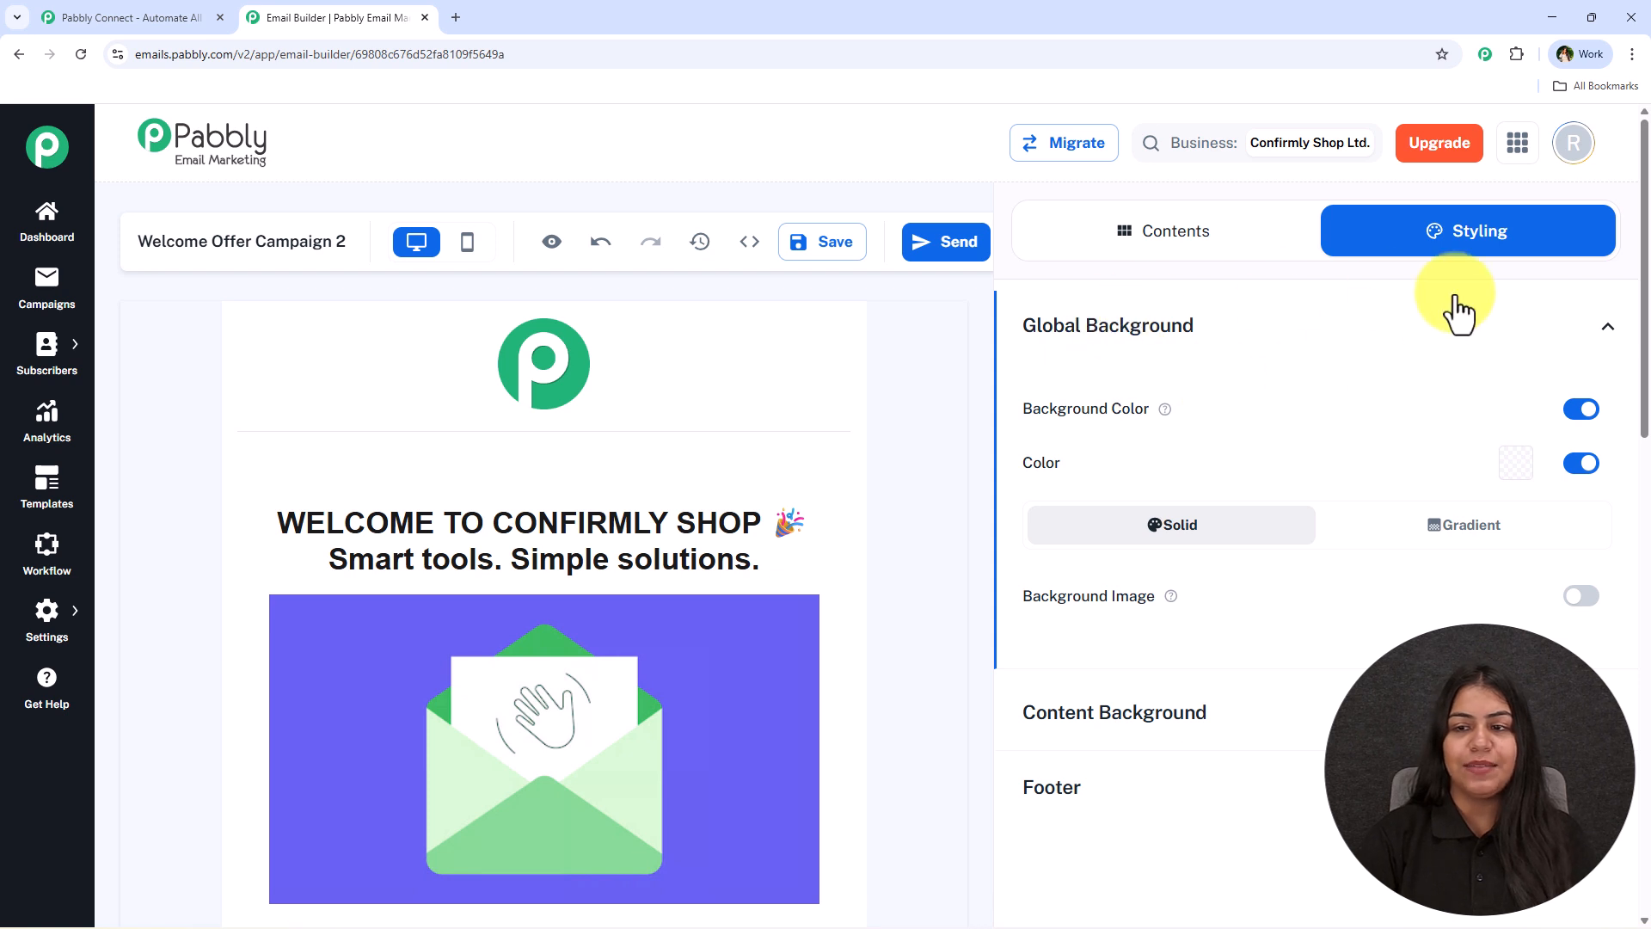
pyautogui.click(1271, 335)
pyautogui.click(1285, 236)
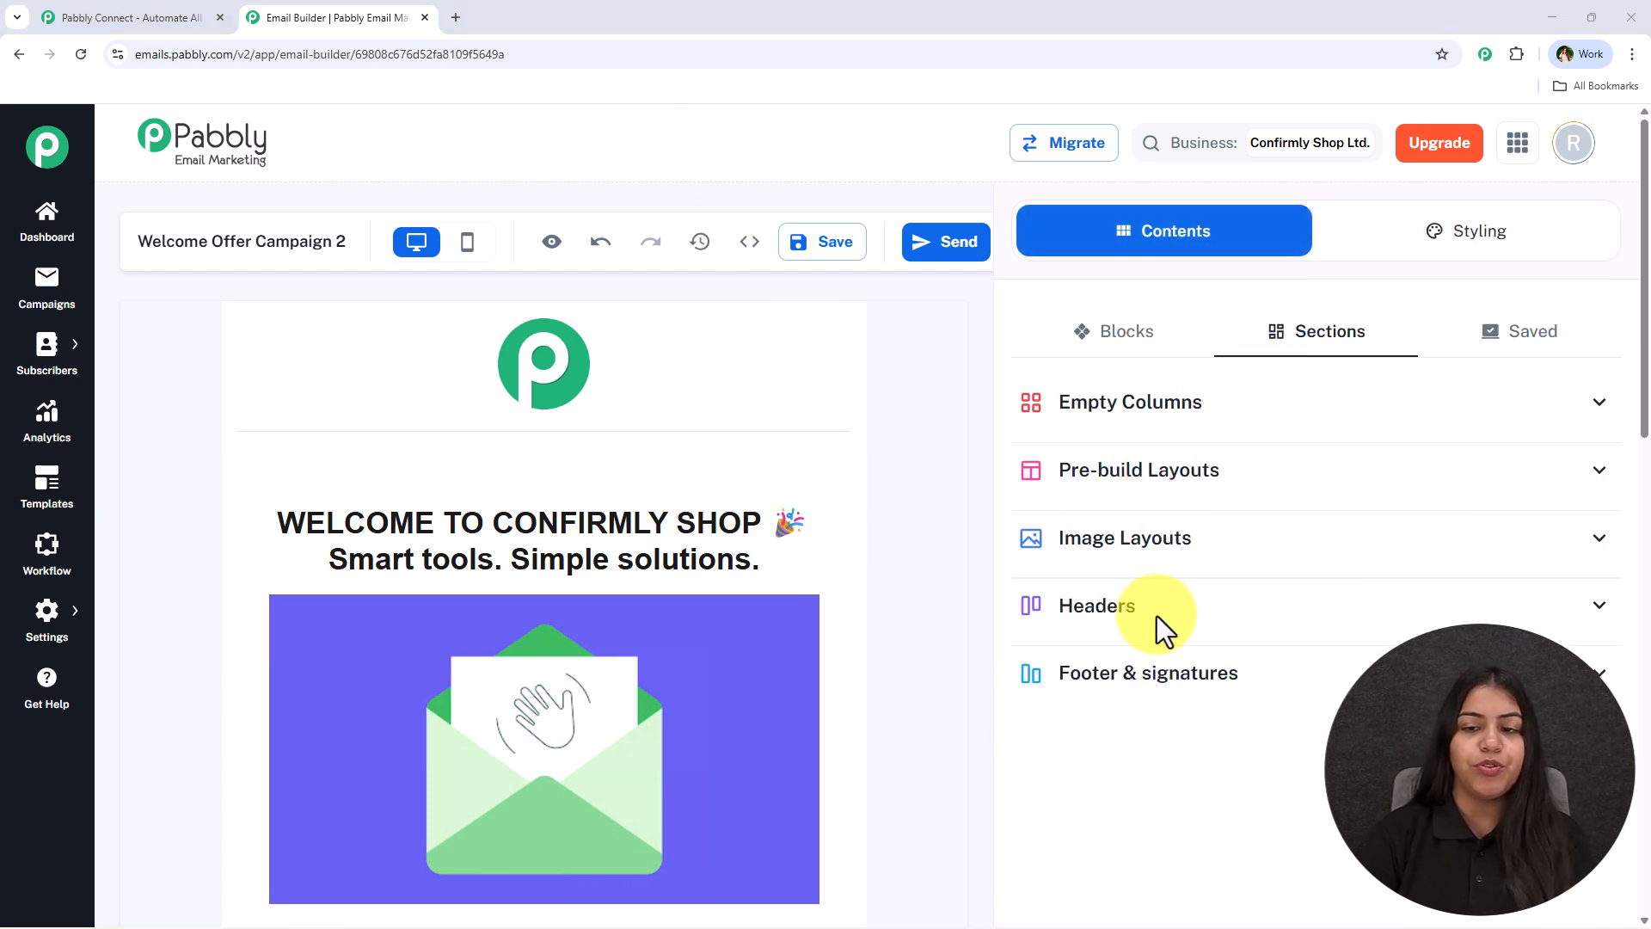
pyautogui.click(1137, 344)
pyautogui.click(1485, 348)
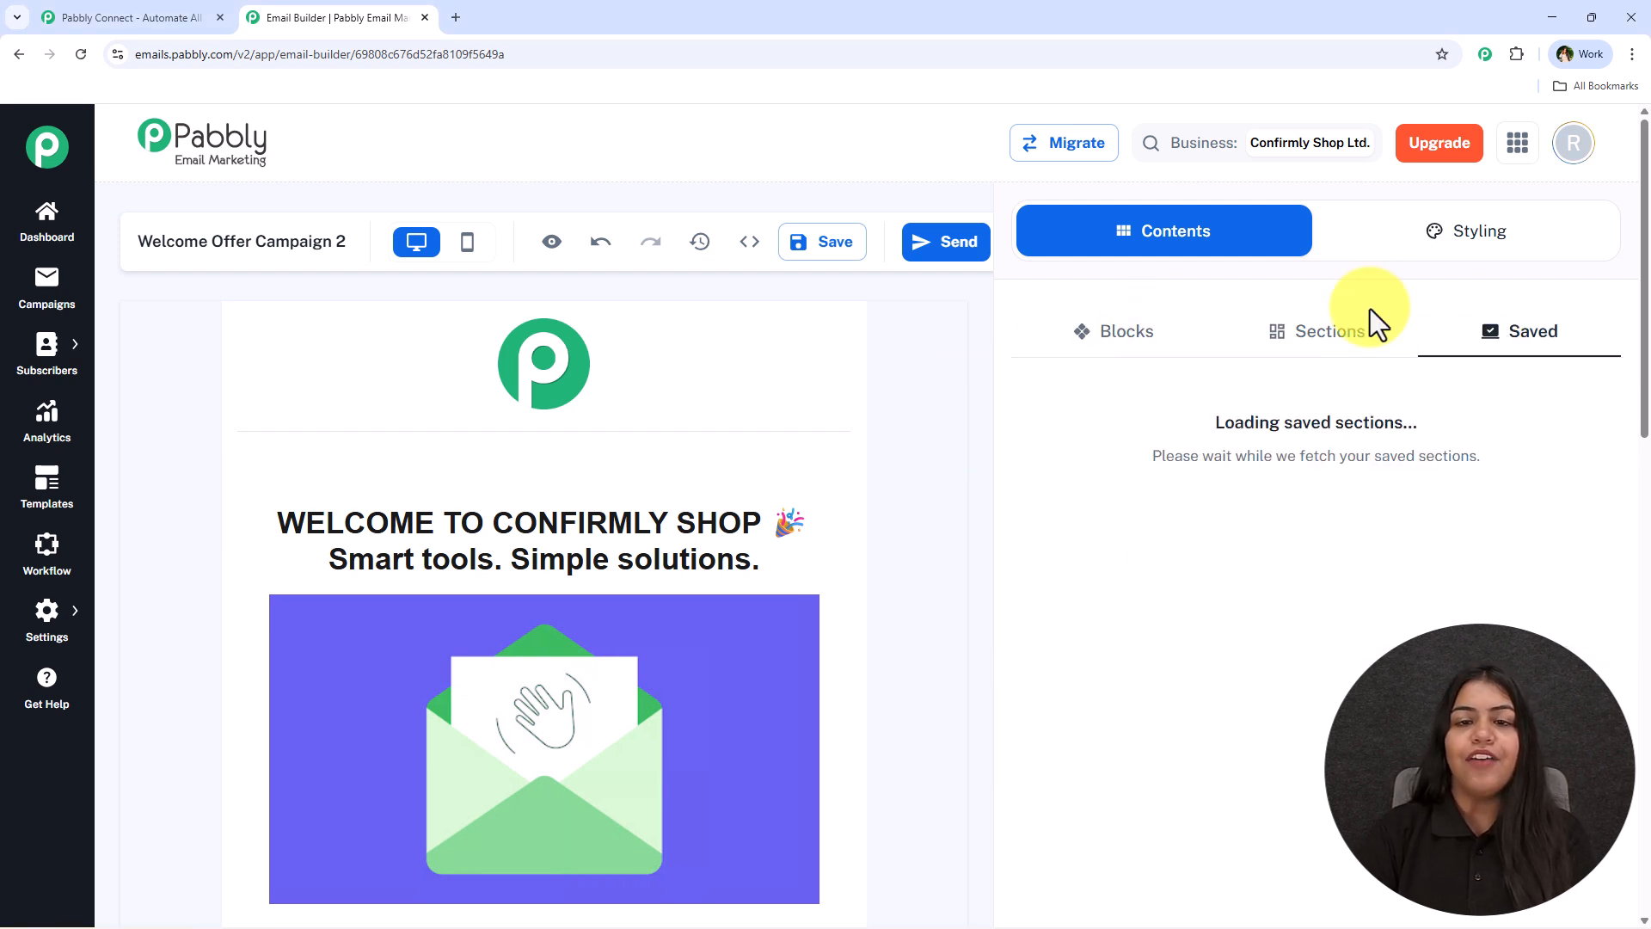
# Proceed from the email builder to the campaign's sending setup and look over its details form.
pyautogui.click(944, 258)
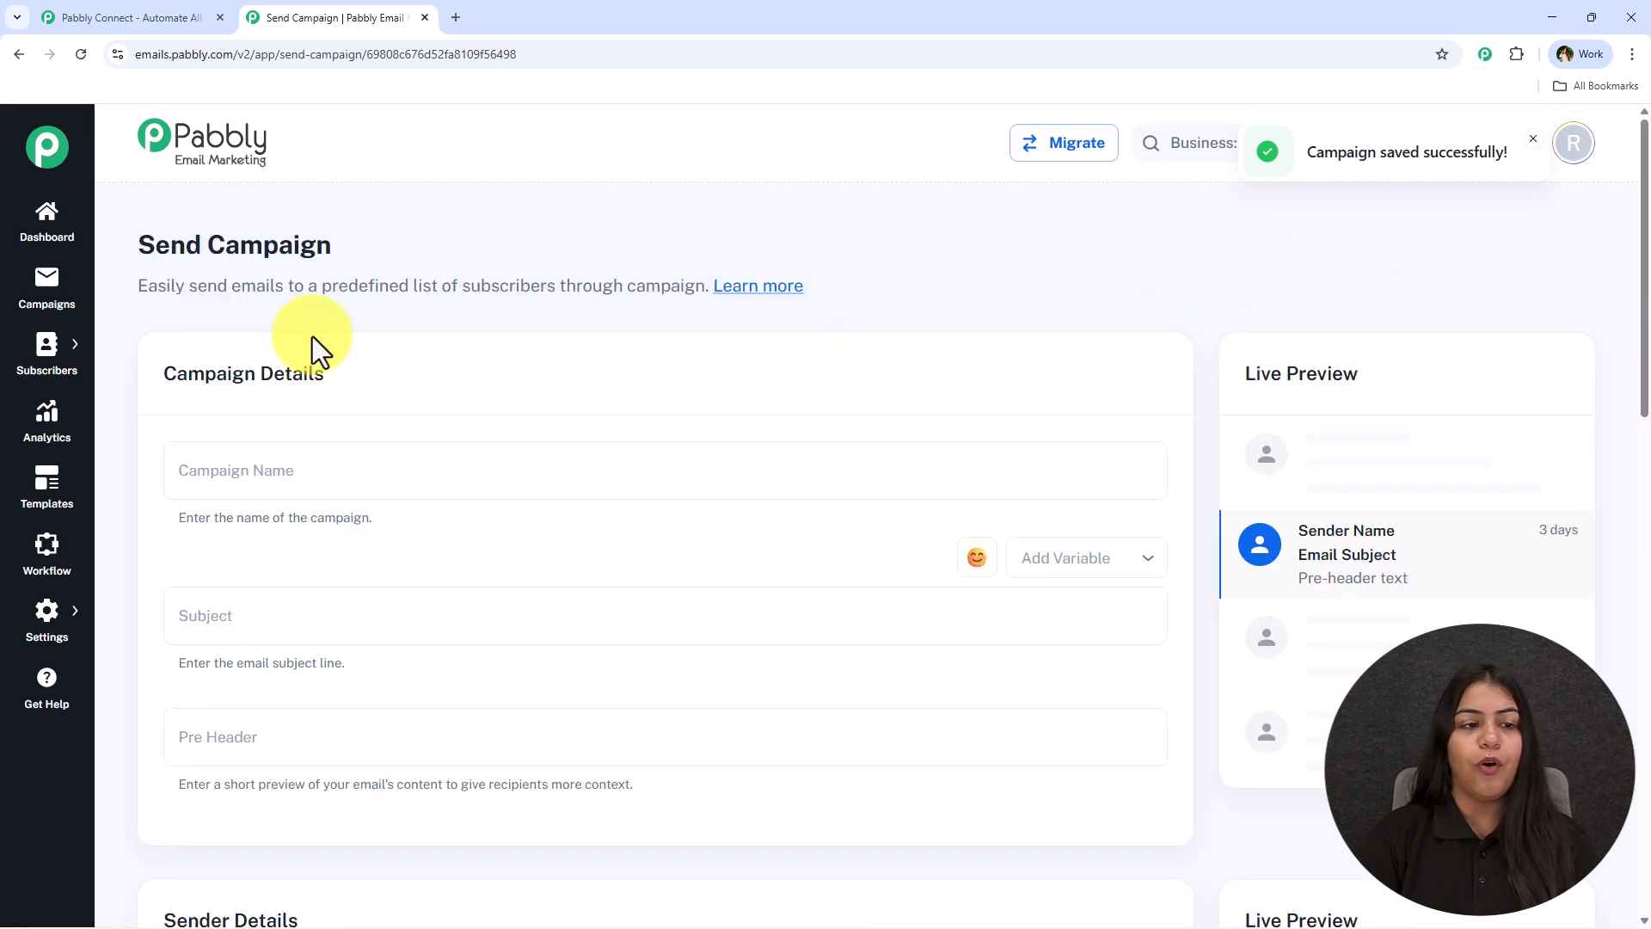
pyautogui.scroll(-6, 476, 716)
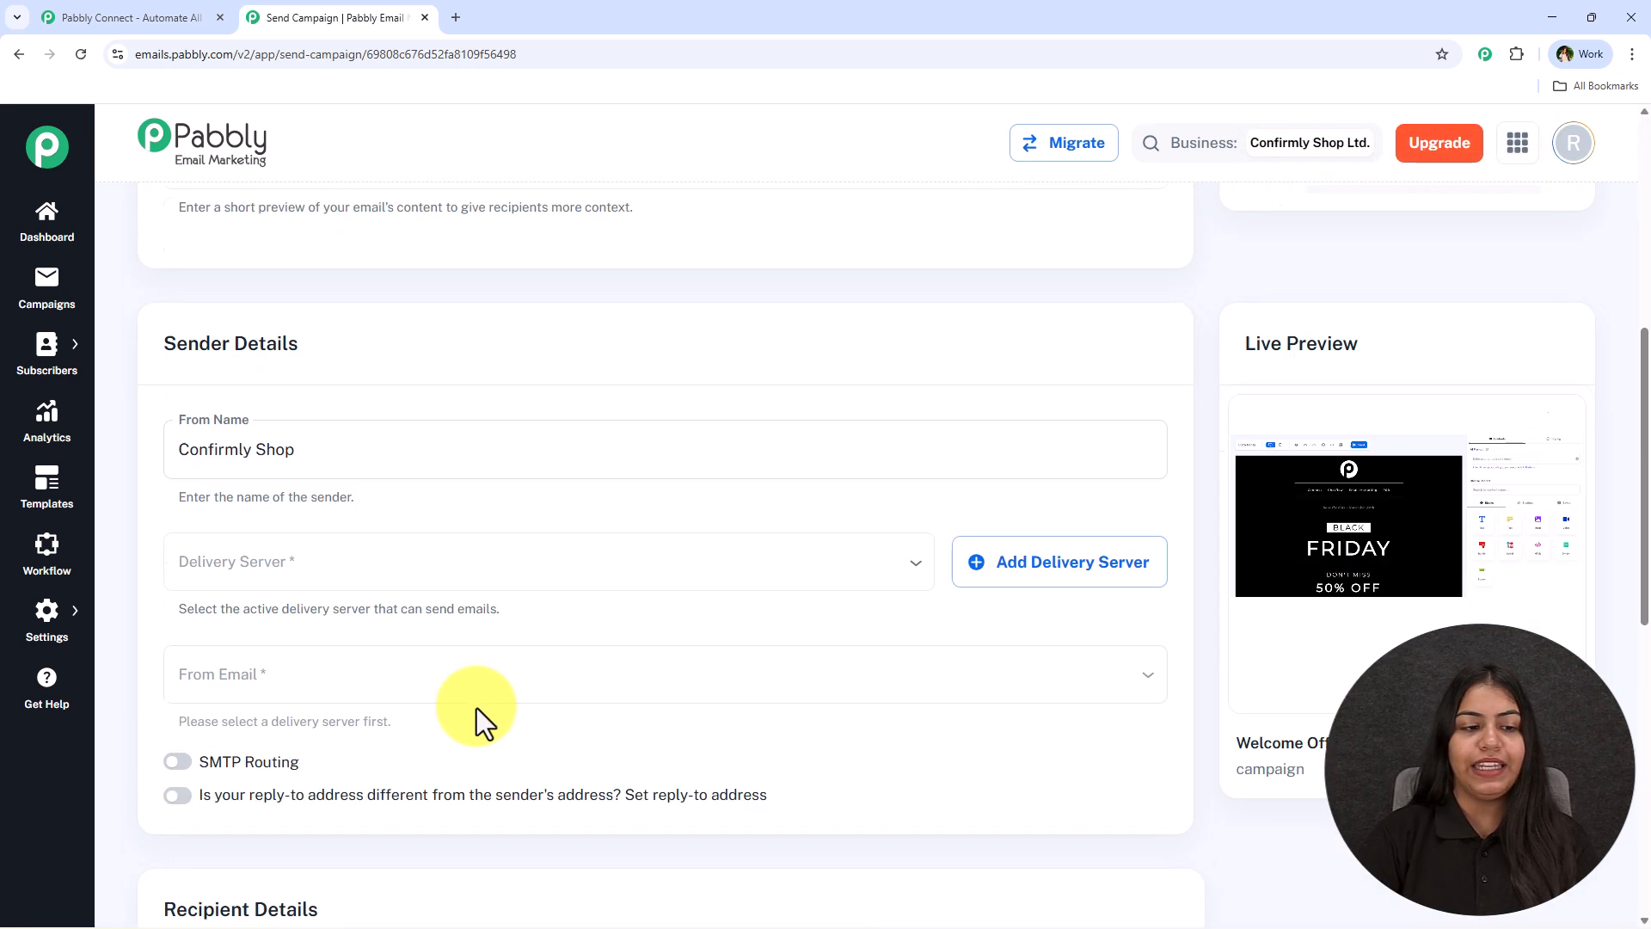
pyautogui.scroll(4, 280, 631)
pyautogui.scroll(-4, 435, 653)
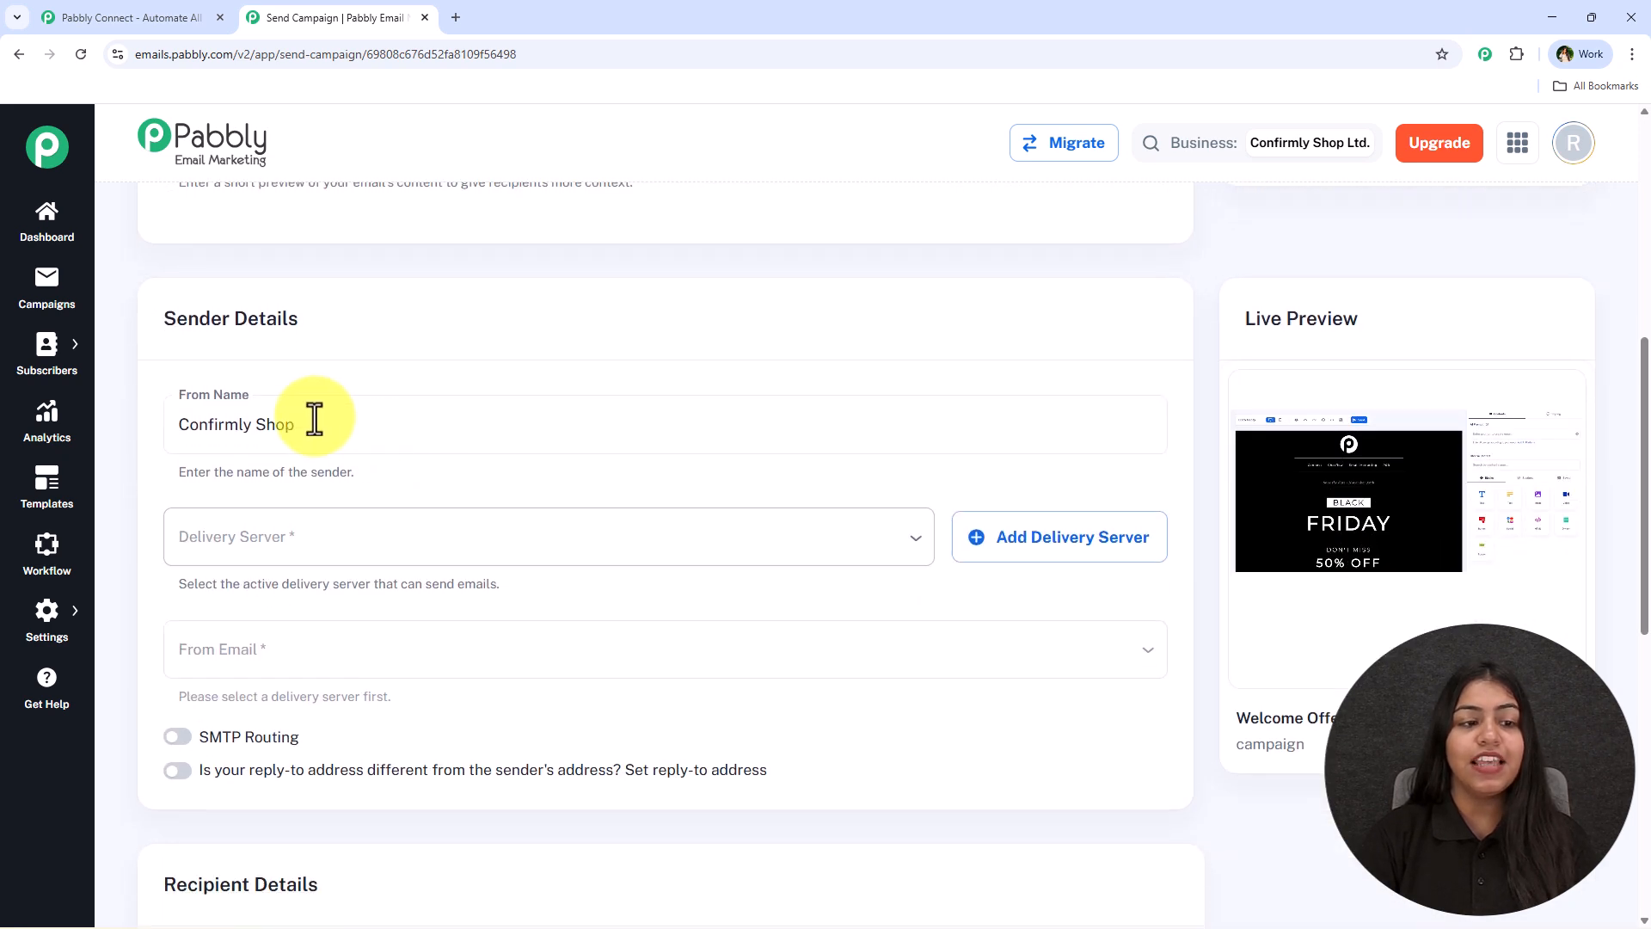
# Choose Send With Us (PMTA) as the delivery server and the verified Confirmly Shop address as the From Email.
pyautogui.click(169, 424)
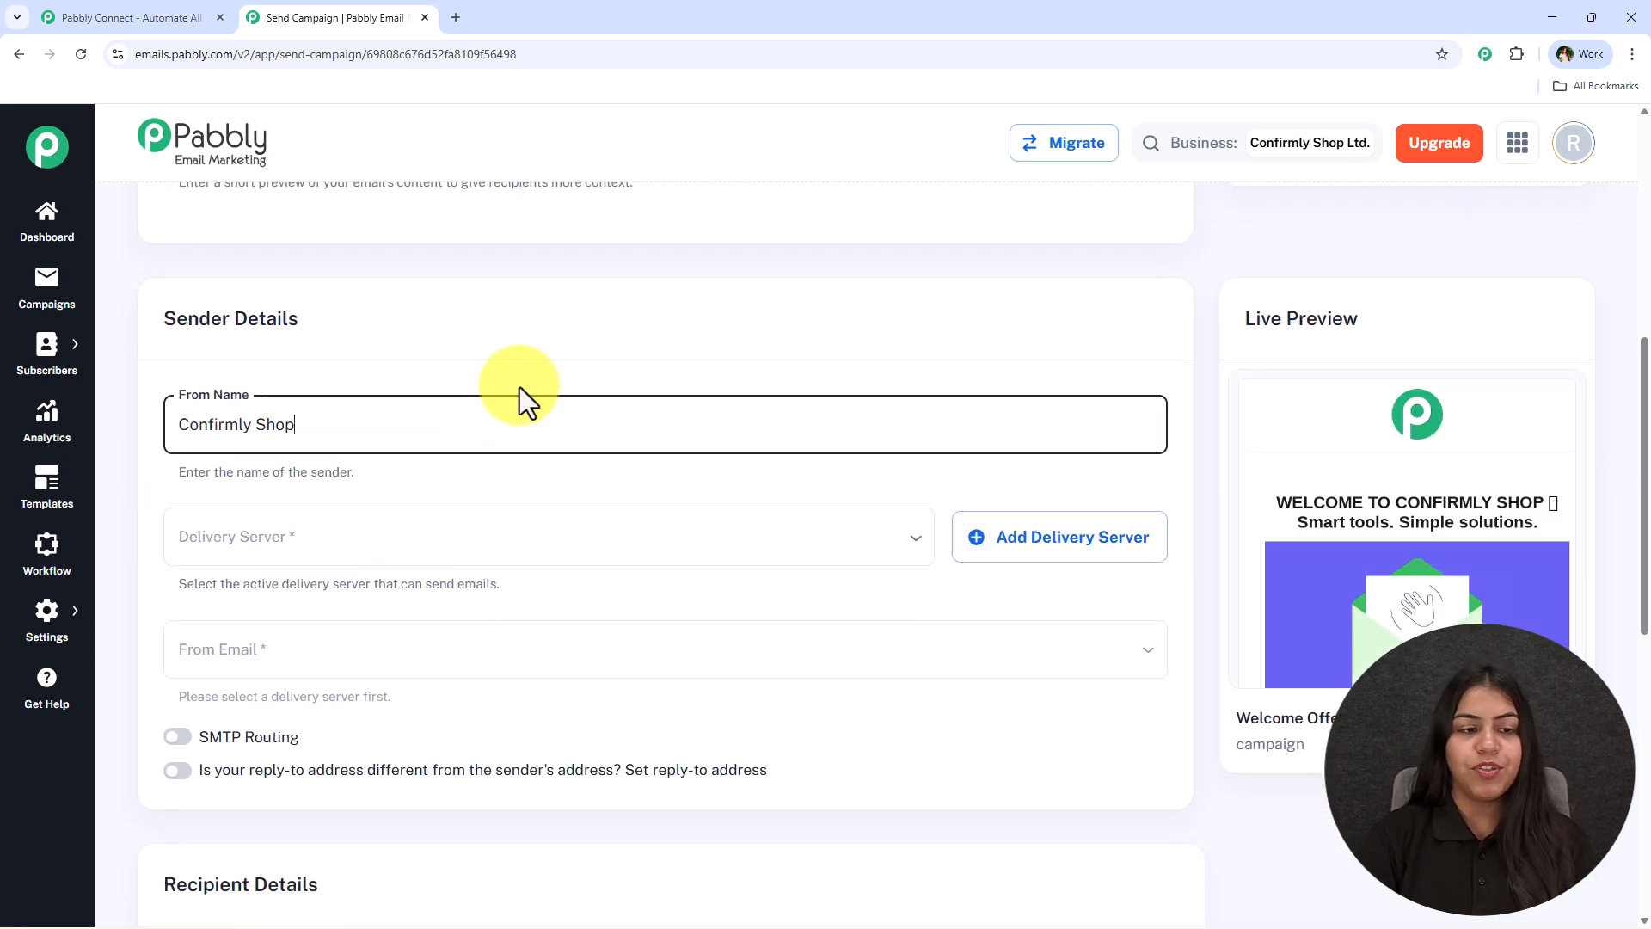
pyautogui.scroll(-1, 448, 430)
pyautogui.click(409, 455)
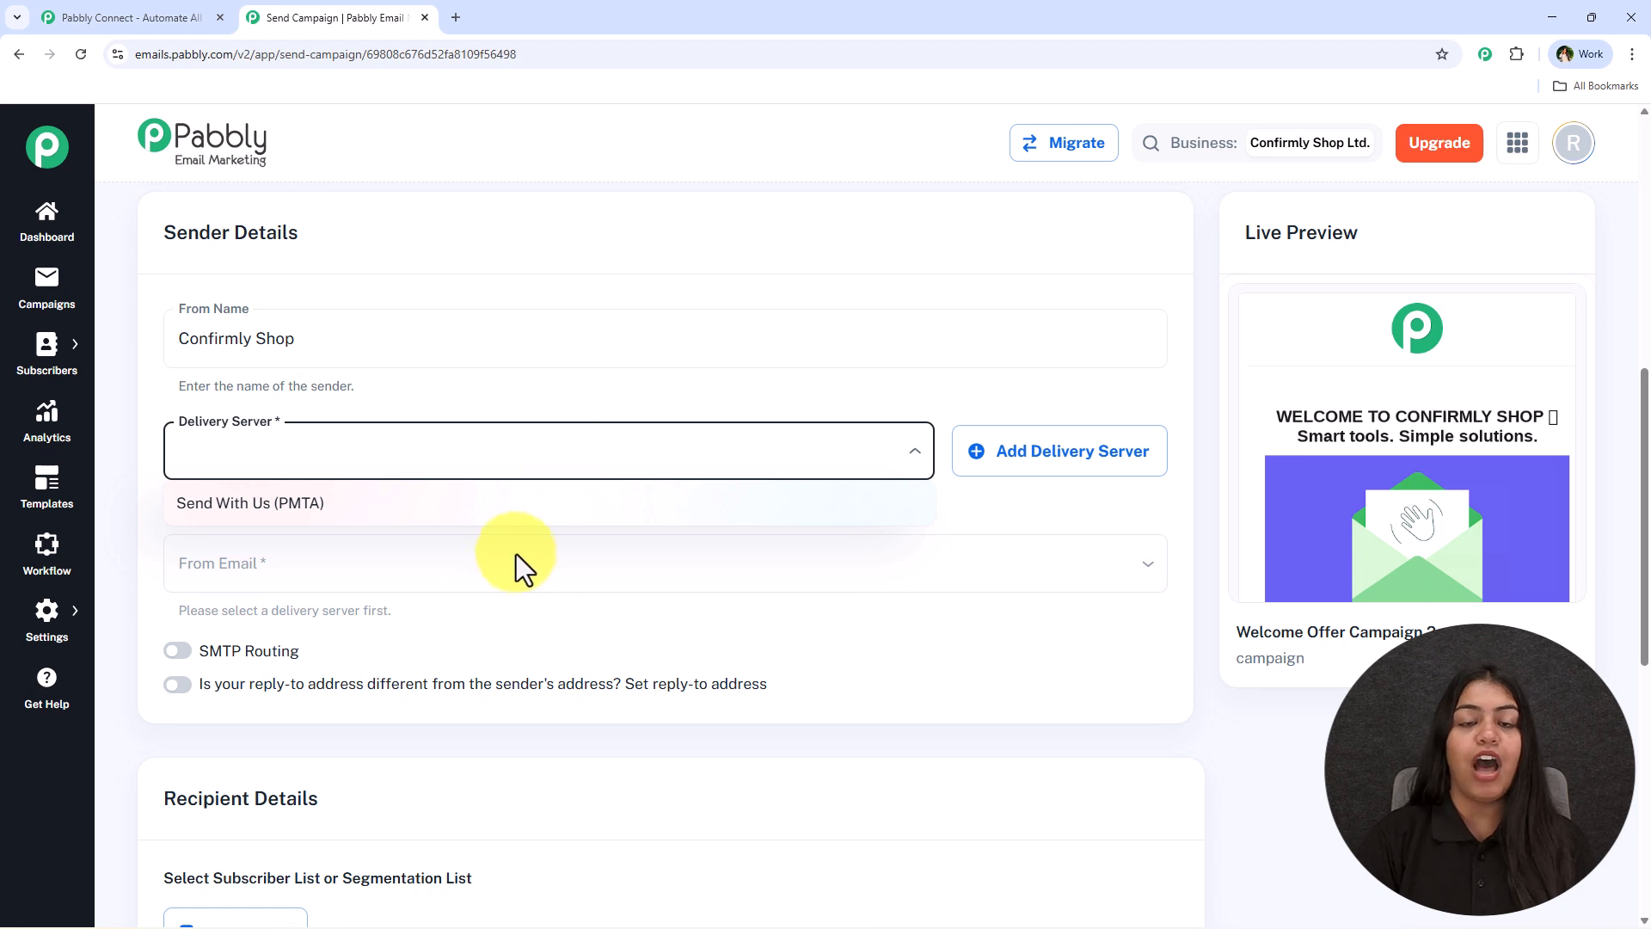
pyautogui.click(301, 515)
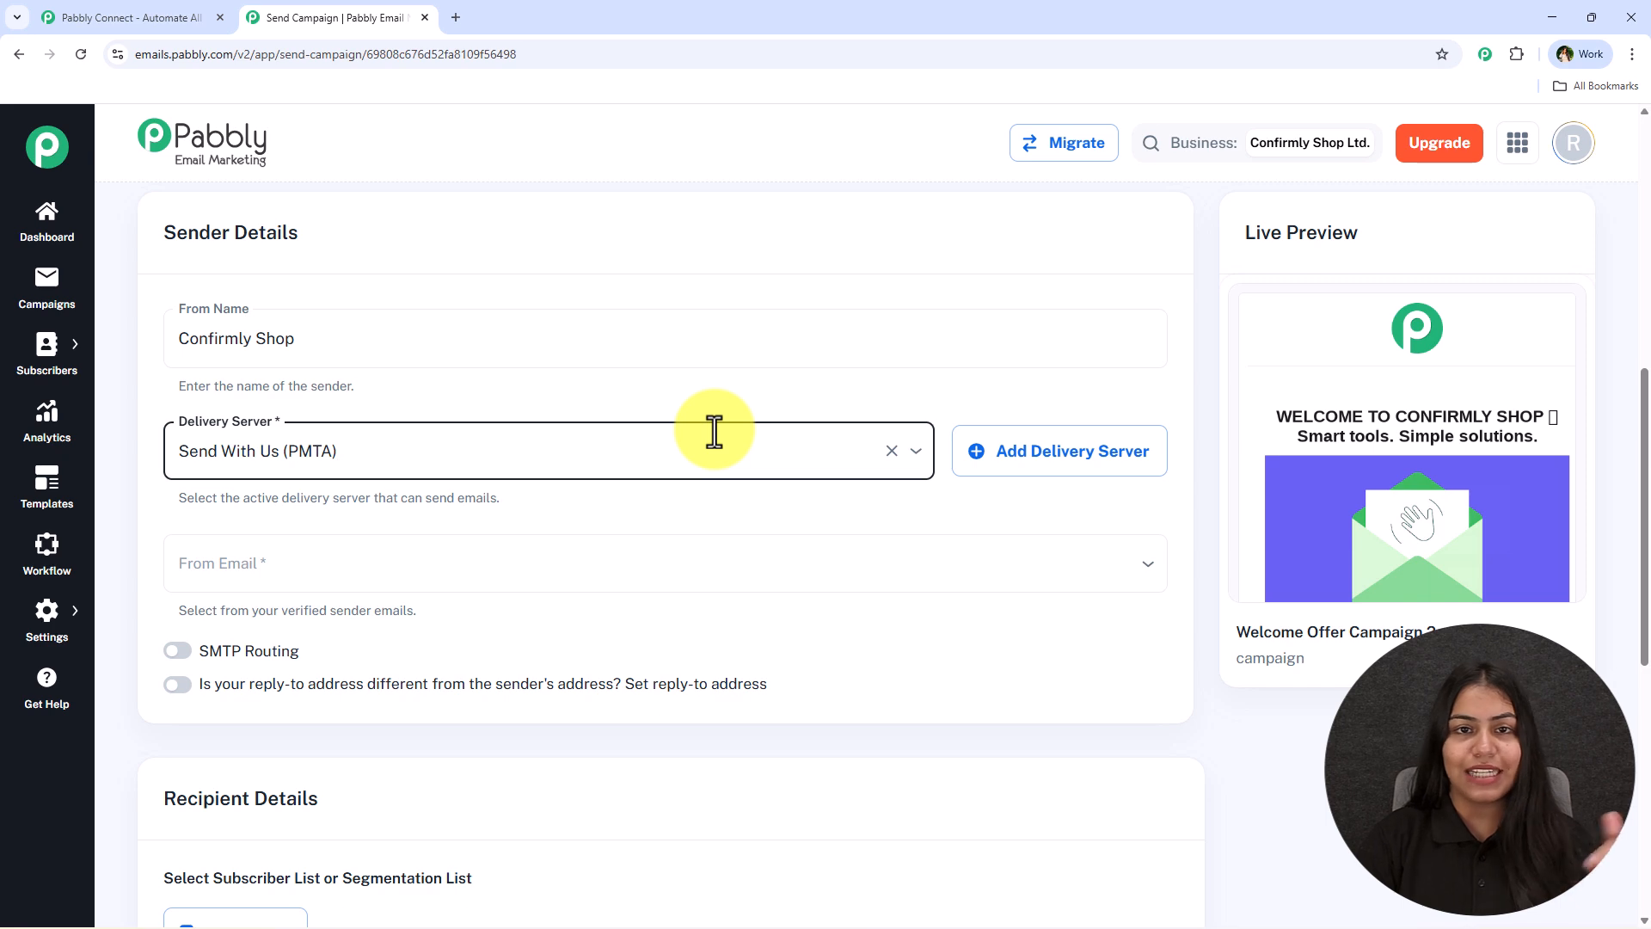
pyautogui.click(693, 564)
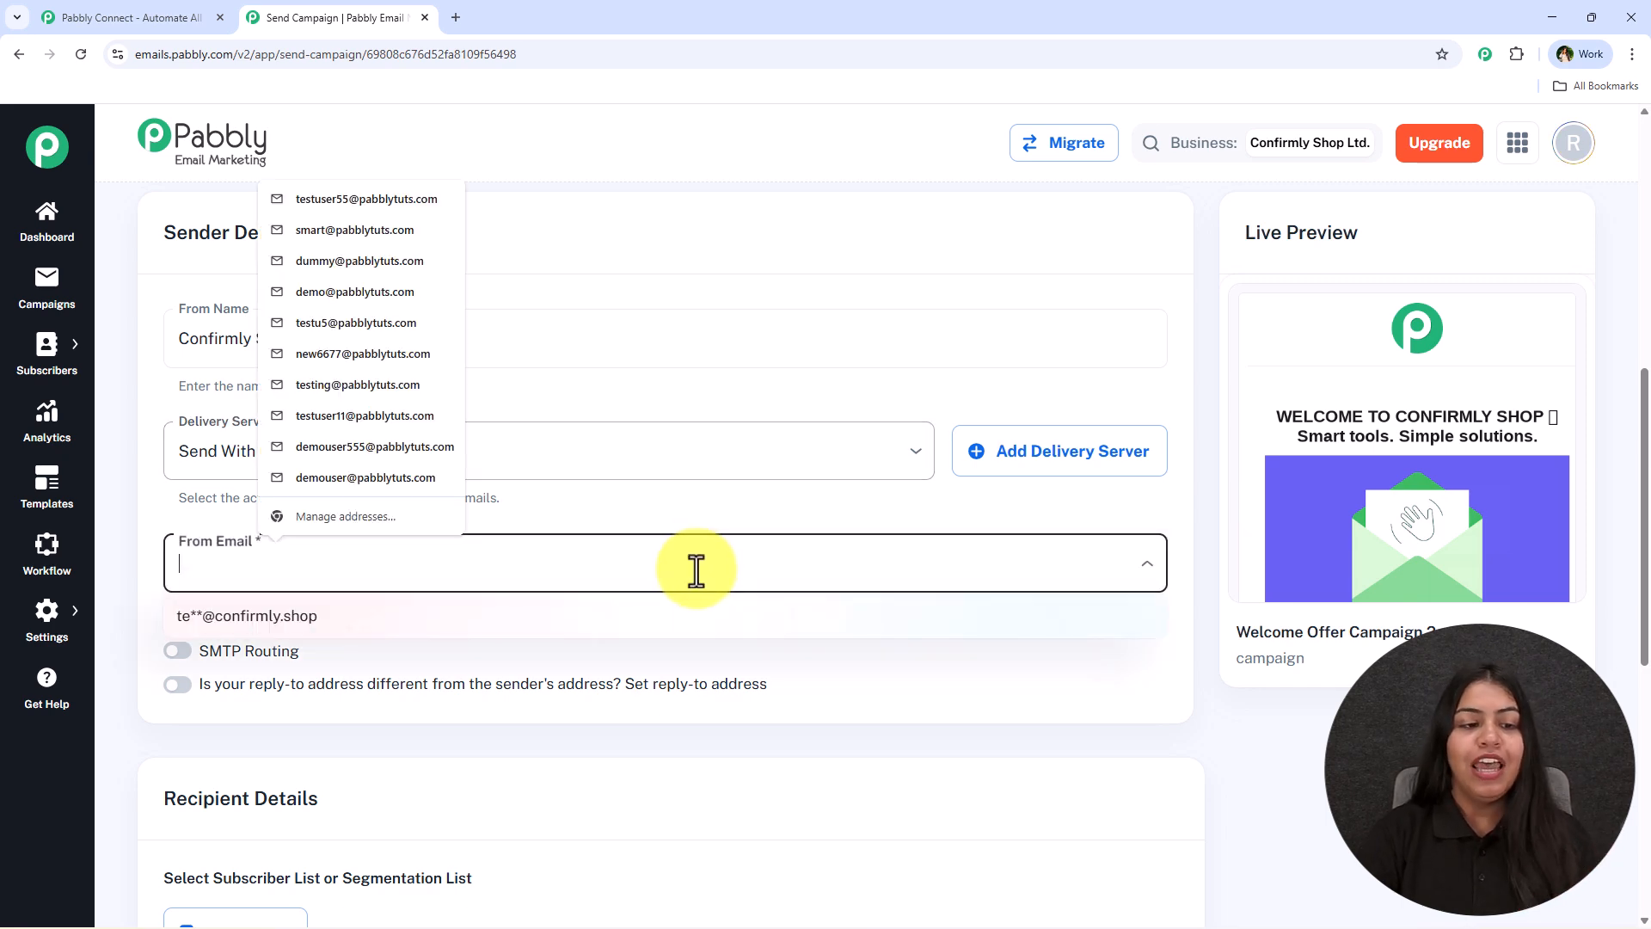
pyautogui.click(332, 621)
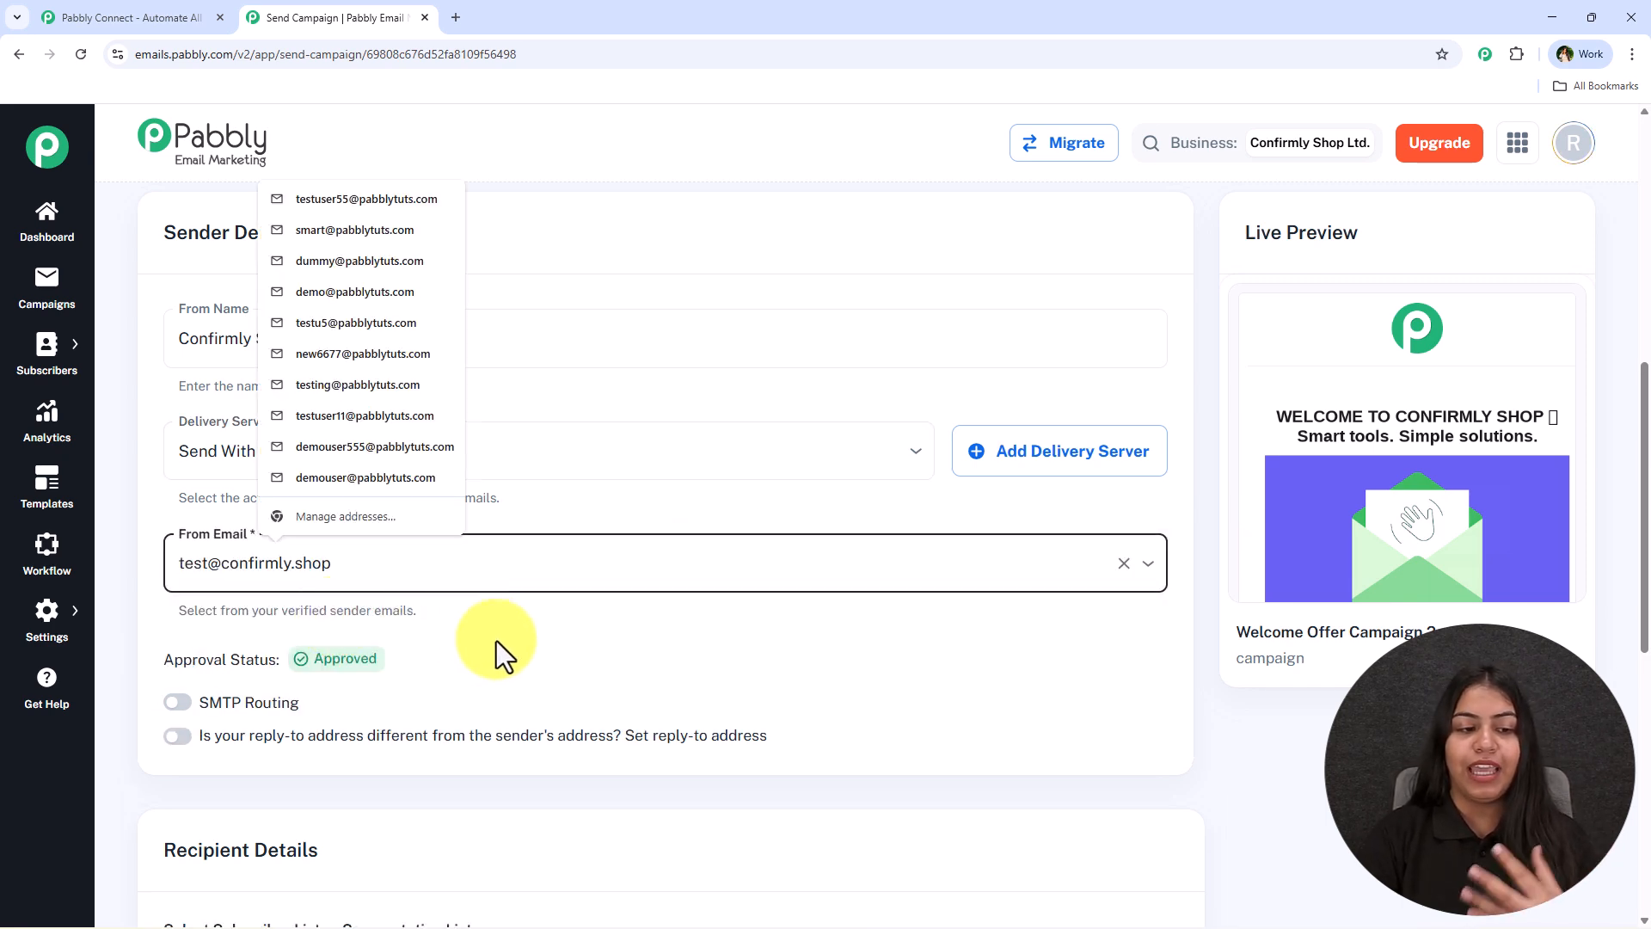
# Include the subscriber list "default list" in the campaign's recipients, confirm the selection and return to the recipient details.
pyautogui.scroll(-3, 481, 631)
pyautogui.moveTo(159, 396); pyautogui.dragTo(363, 409)
pyautogui.click(365, 404)
pyautogui.scroll(-3, 406, 508)
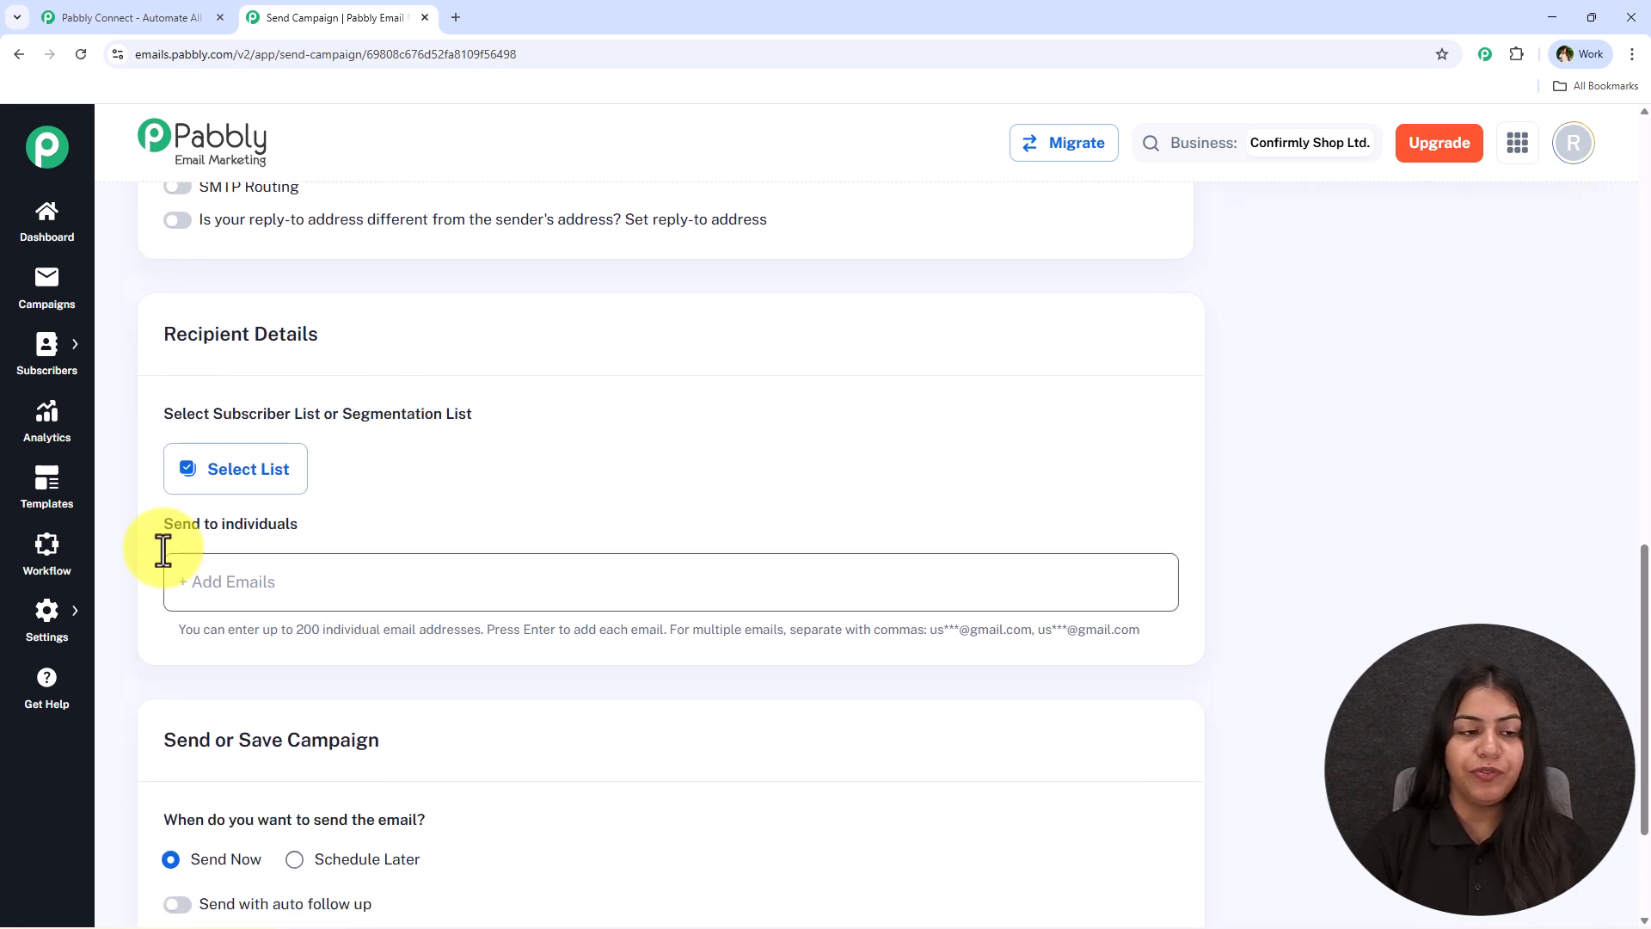
pyautogui.moveTo(166, 415); pyautogui.dragTo(588, 422)
pyautogui.click(271, 469)
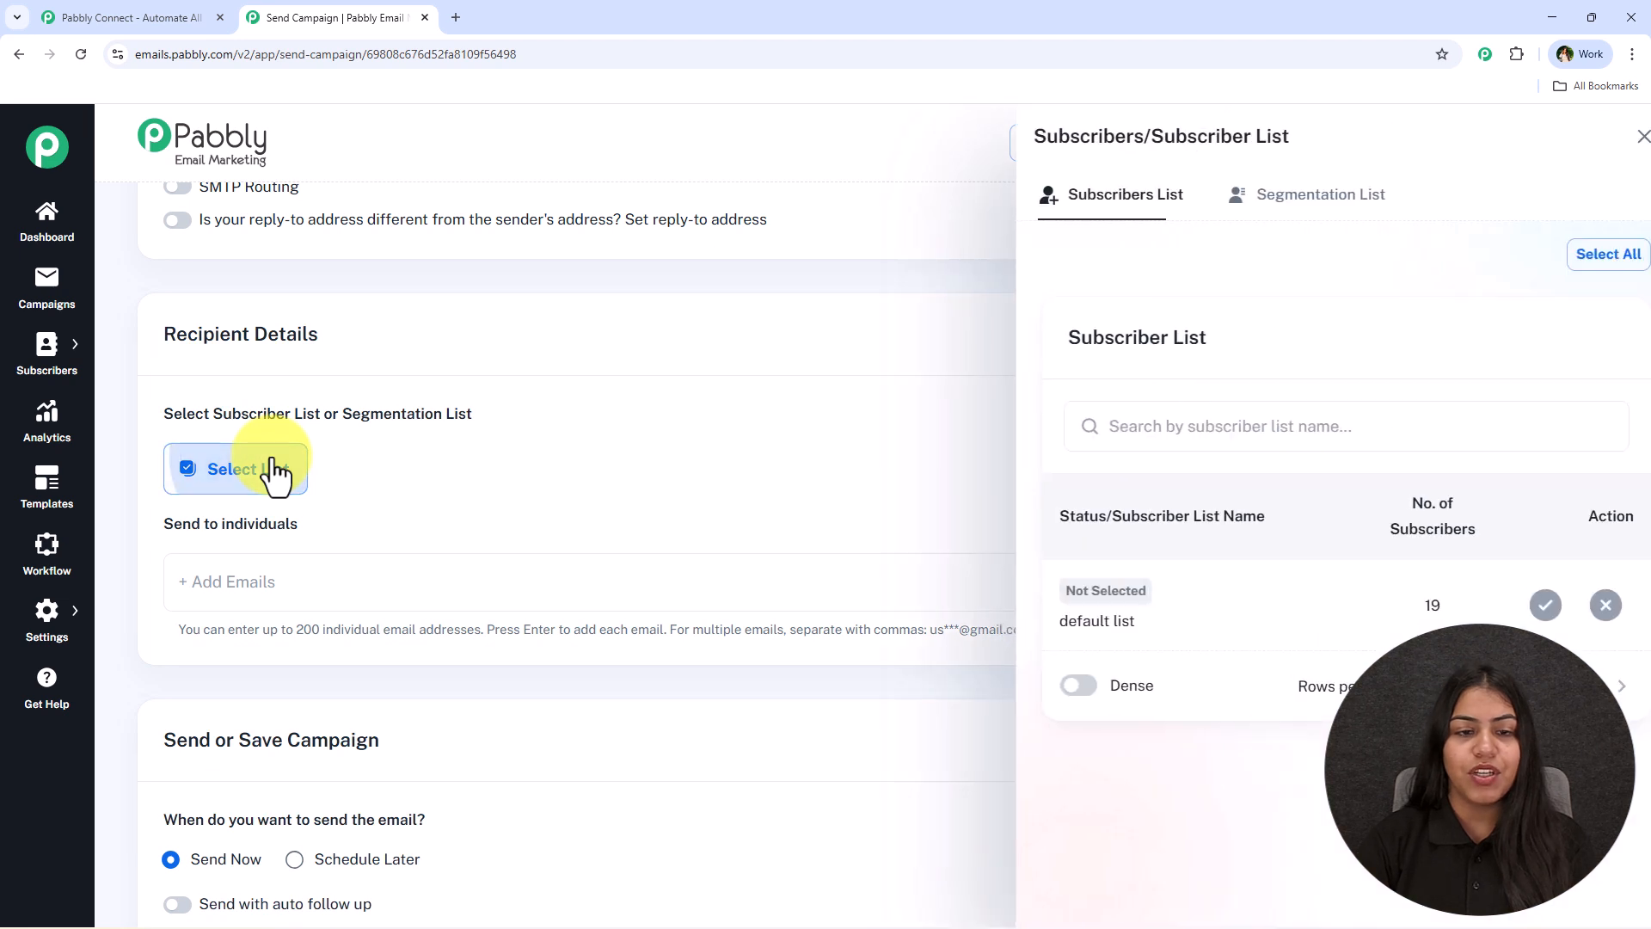
pyautogui.click(1582, 605)
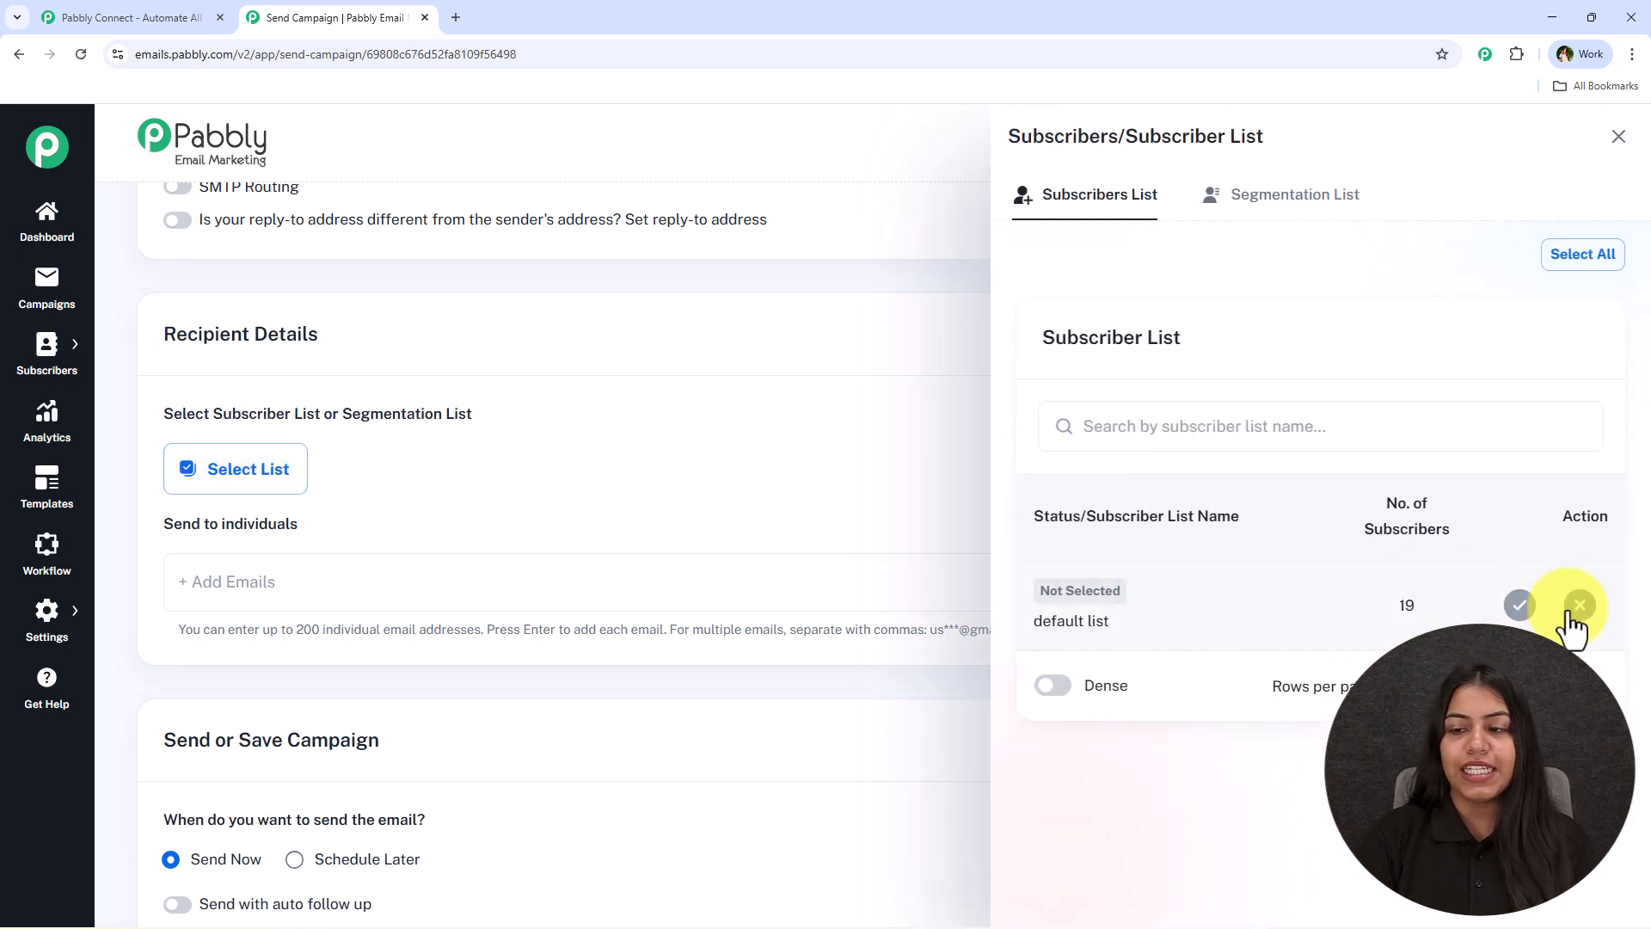
pyautogui.click(1518, 606)
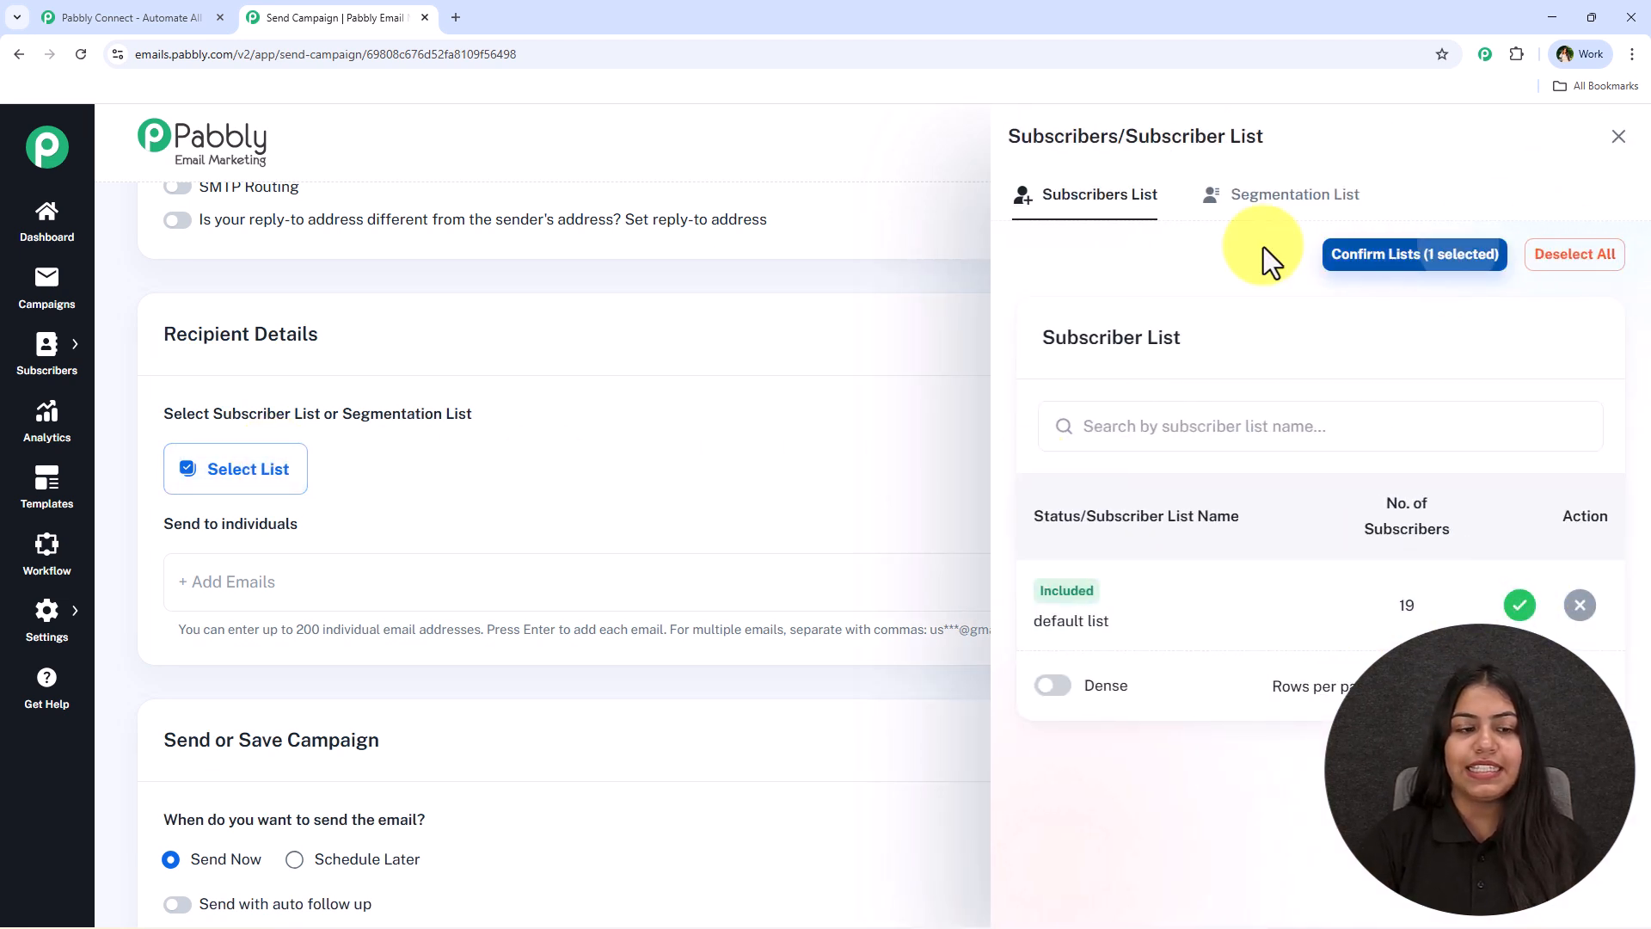
pyautogui.click(1423, 256)
pyautogui.click(261, 568)
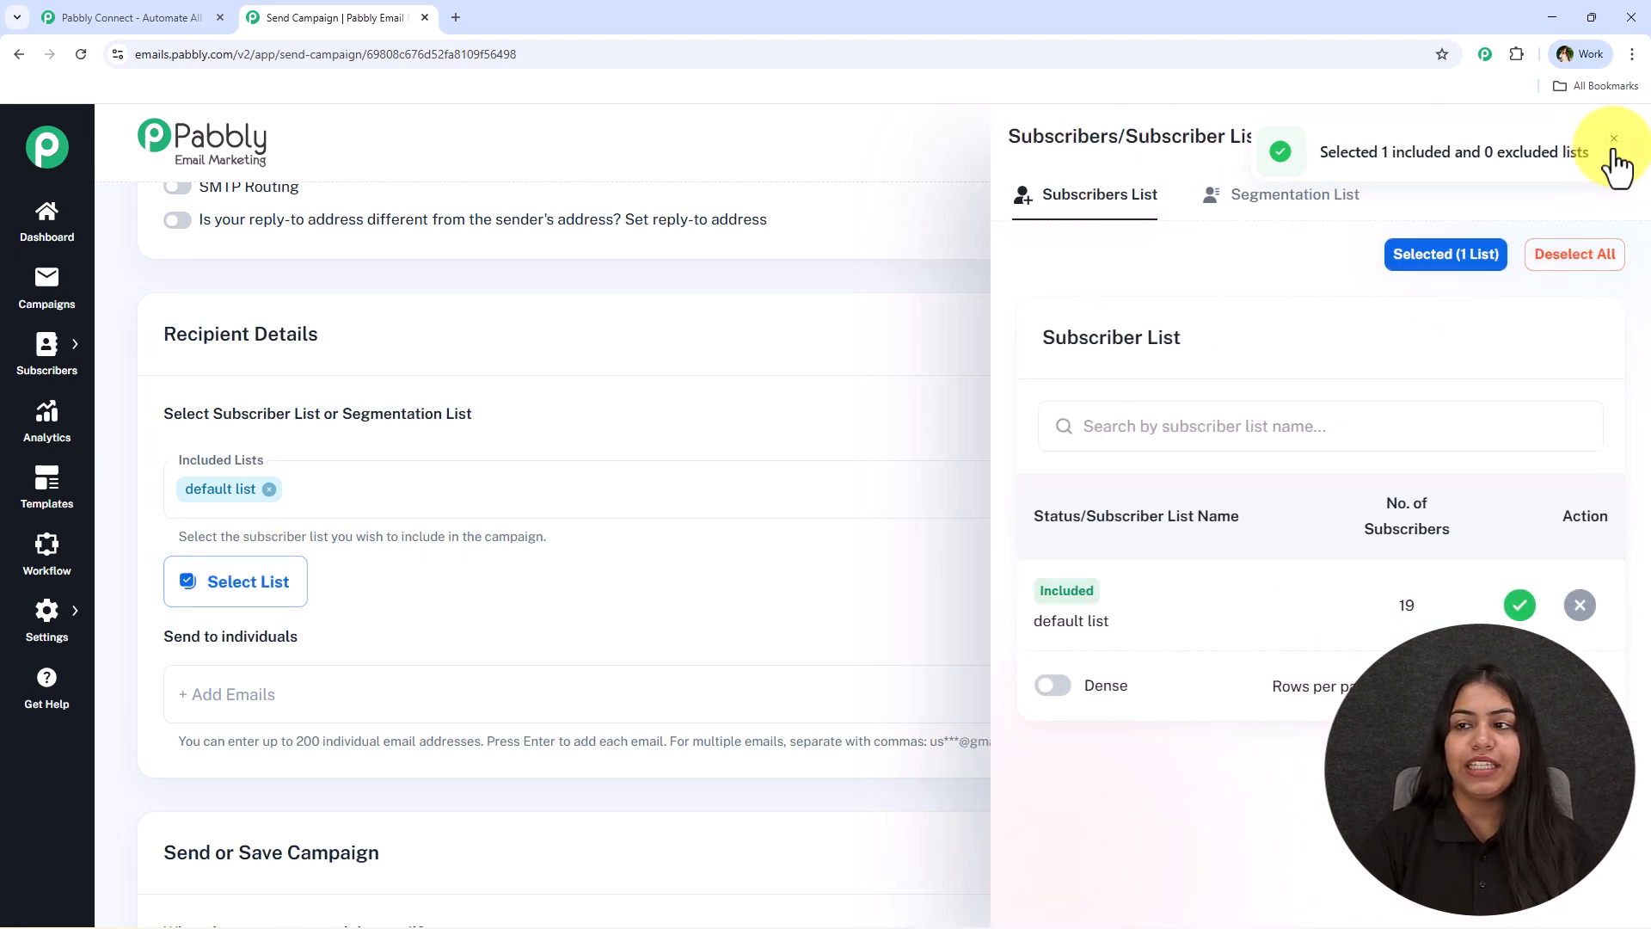
pyautogui.click(1614, 142)
pyautogui.click(1616, 139)
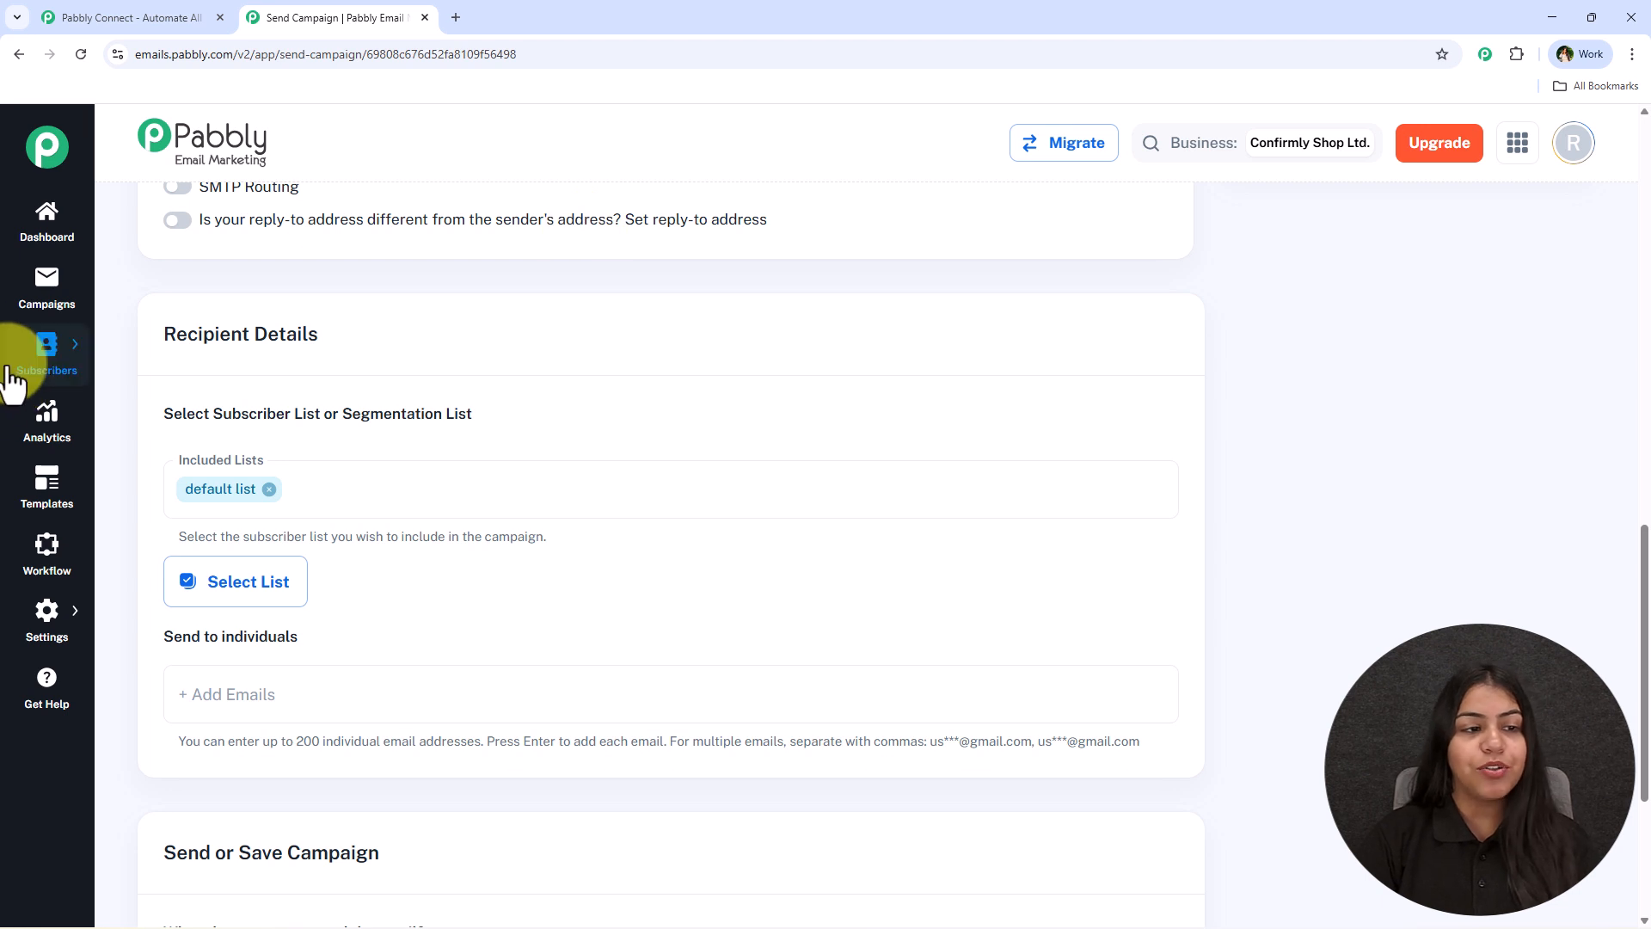
pyautogui.click(40, 353)
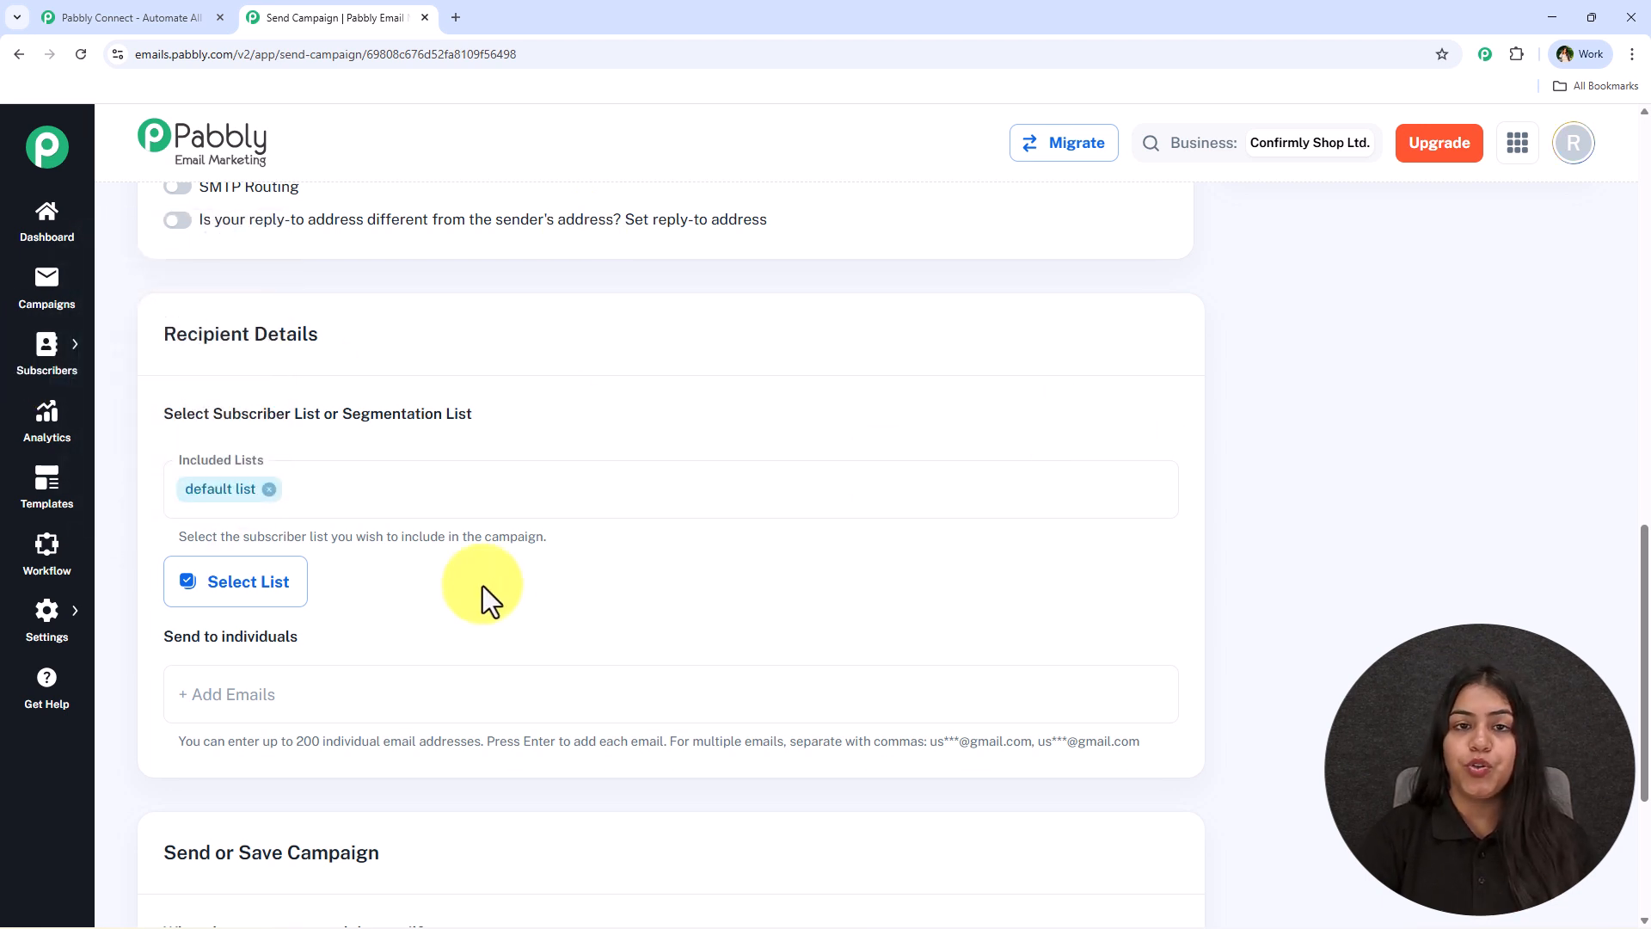
pyautogui.moveTo(74, 358)
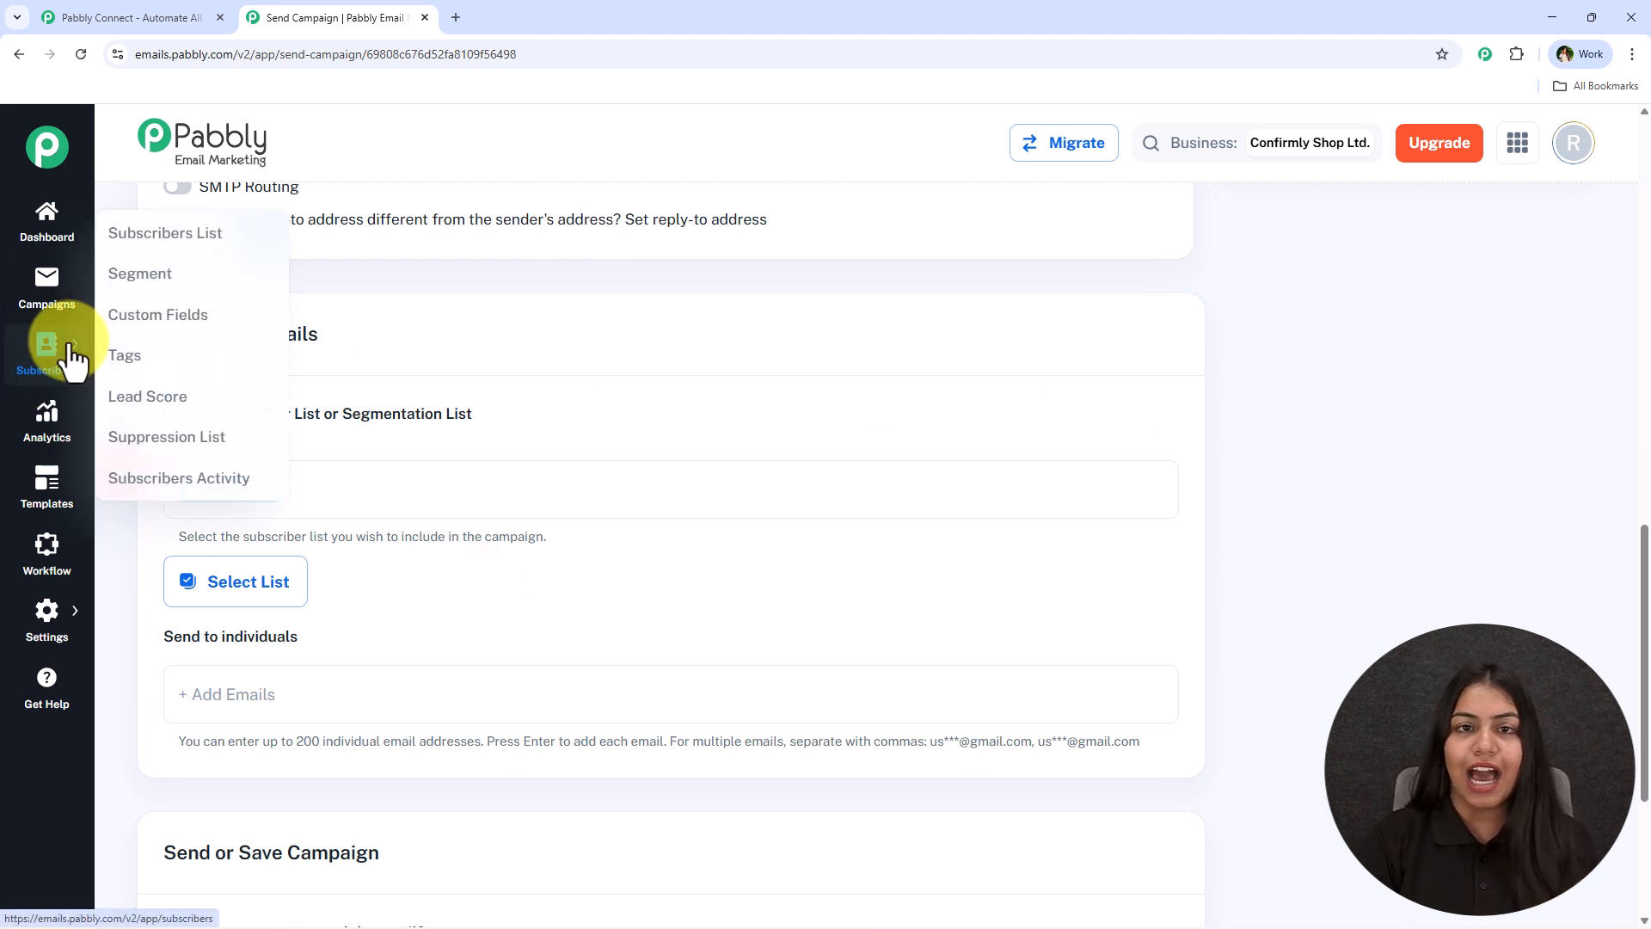
pyautogui.scroll(-4, 619, 620)
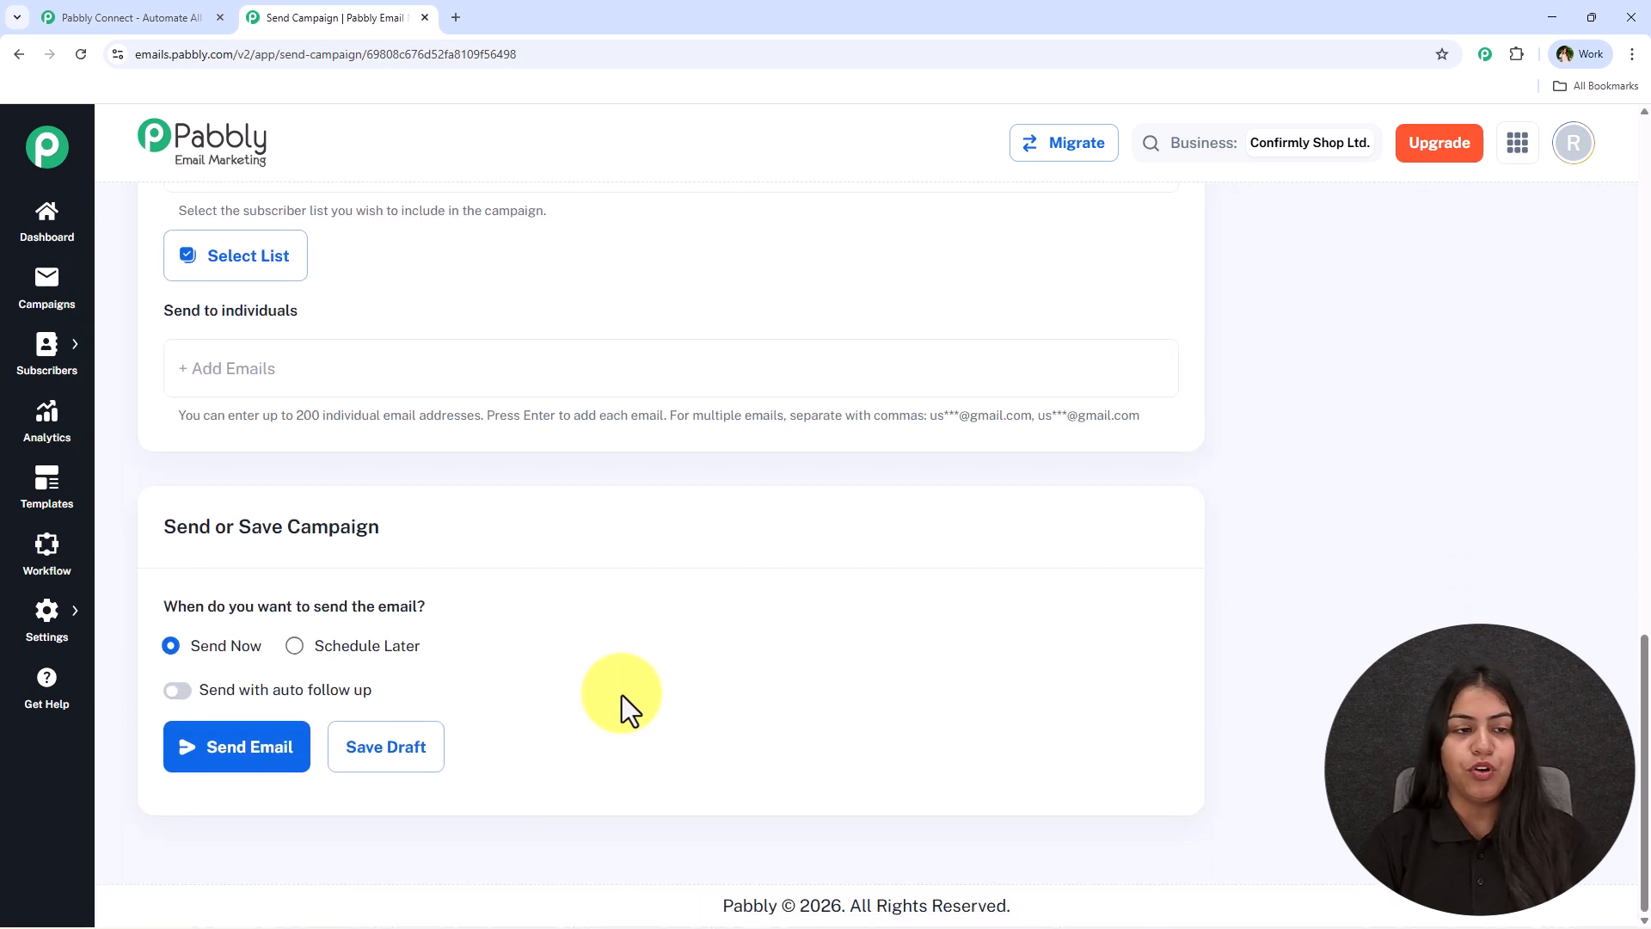
pyautogui.click(337, 387)
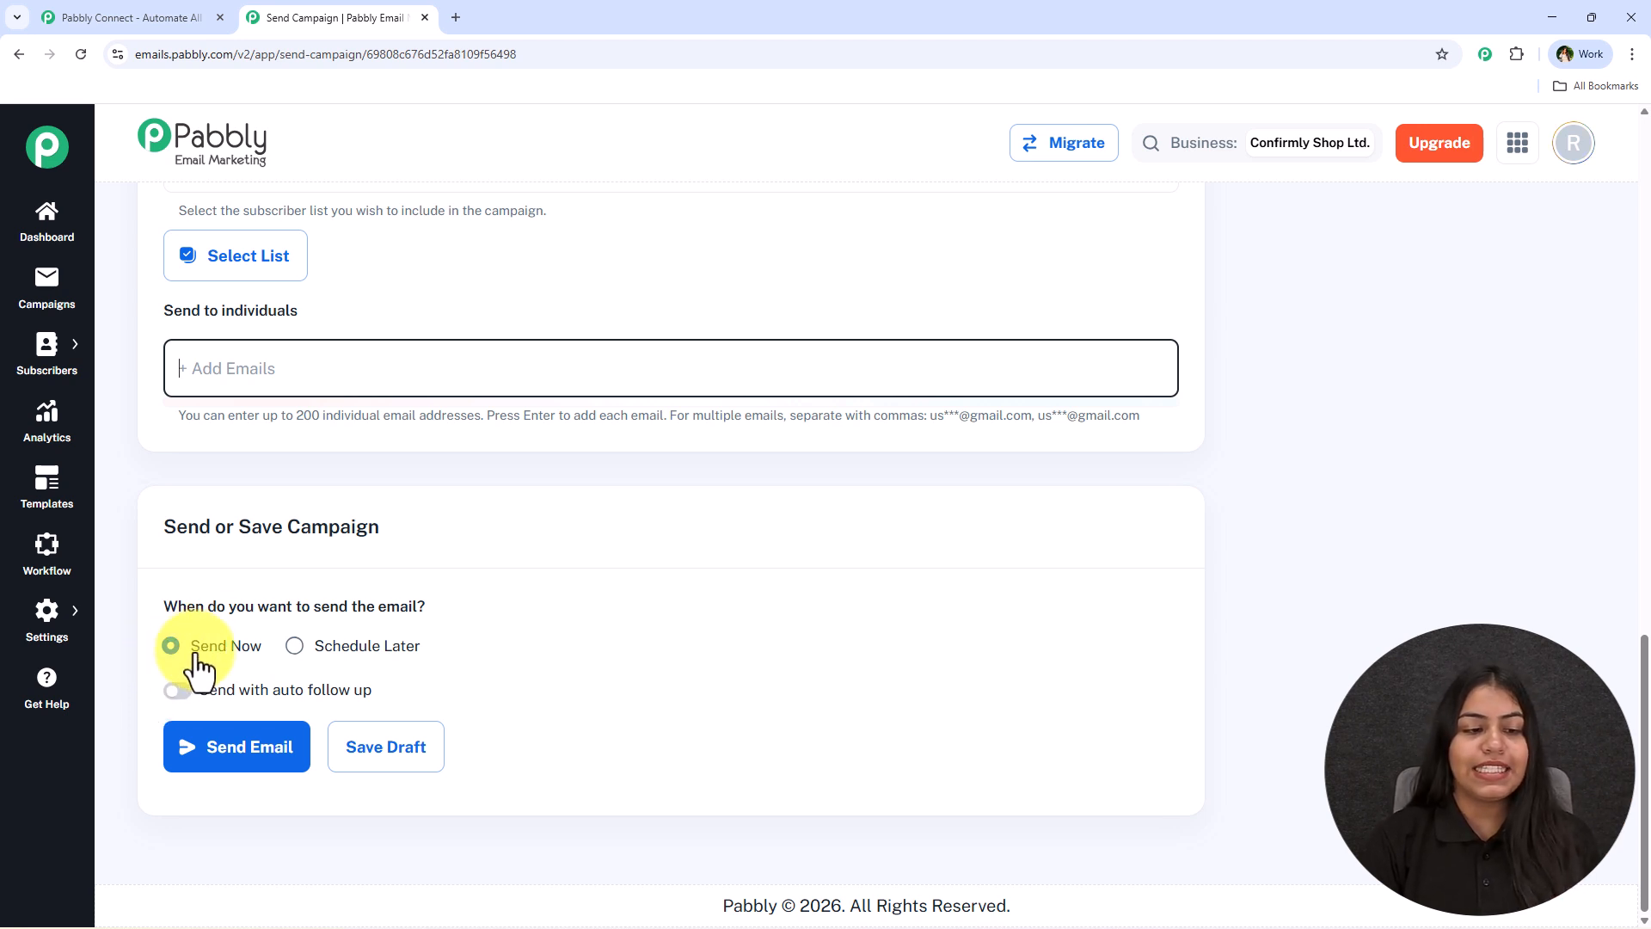
pyautogui.click(249, 748)
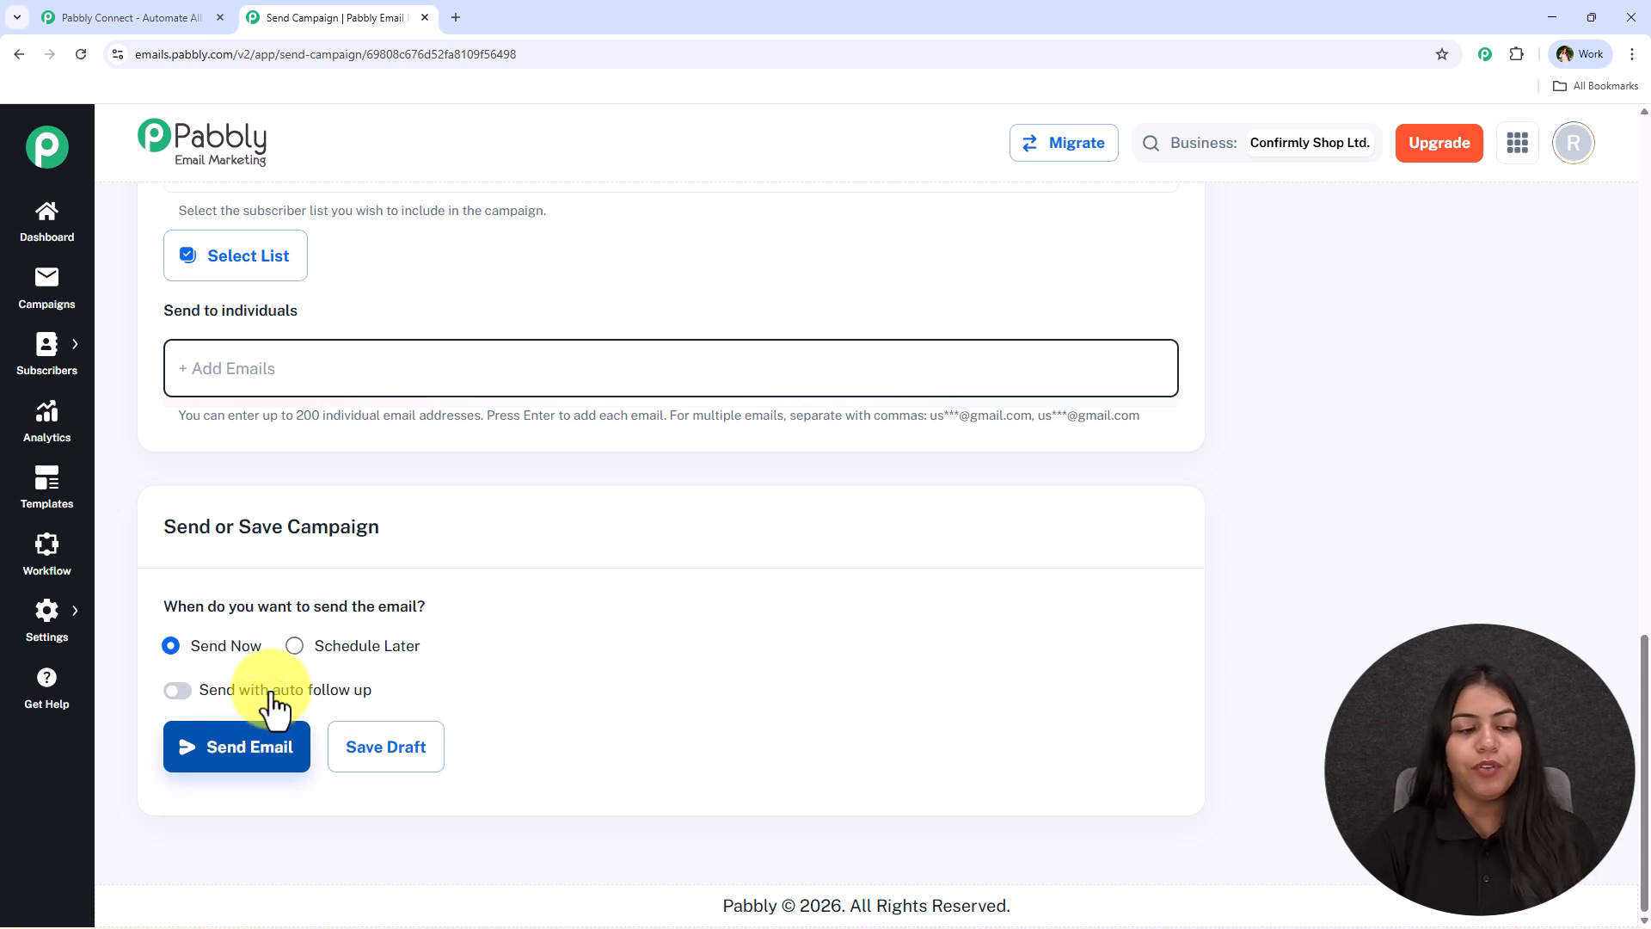
# Set the campaign to Schedule Later with the date 02/05/2026 and the time 13:00.
pyautogui.click(294, 646)
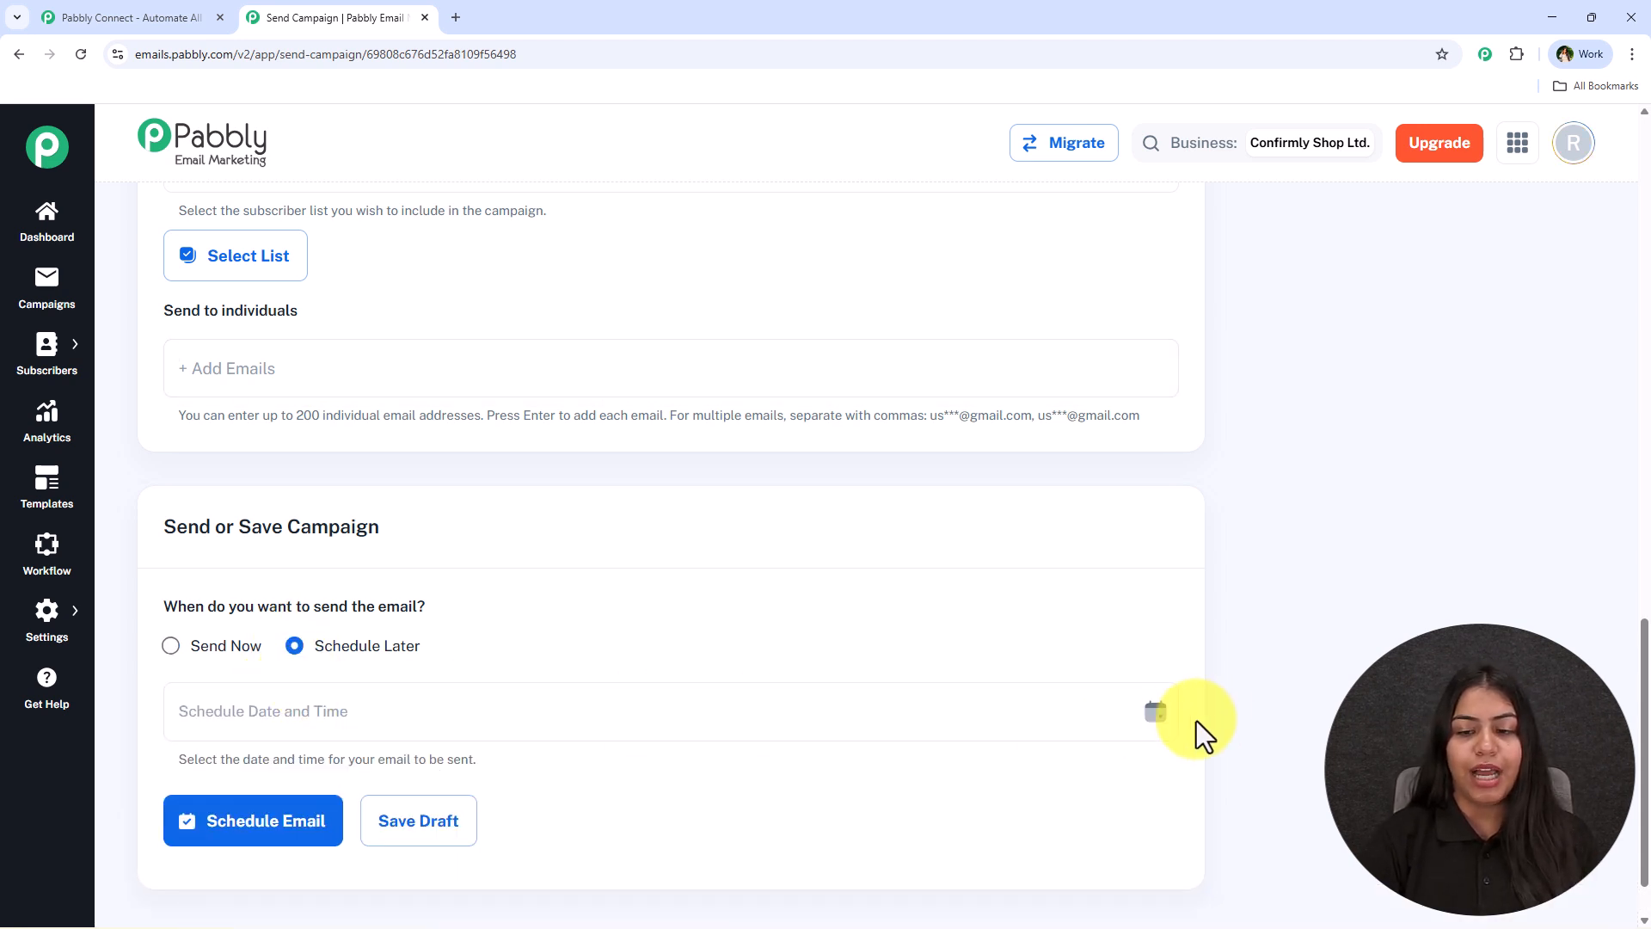
pyautogui.click(1156, 715)
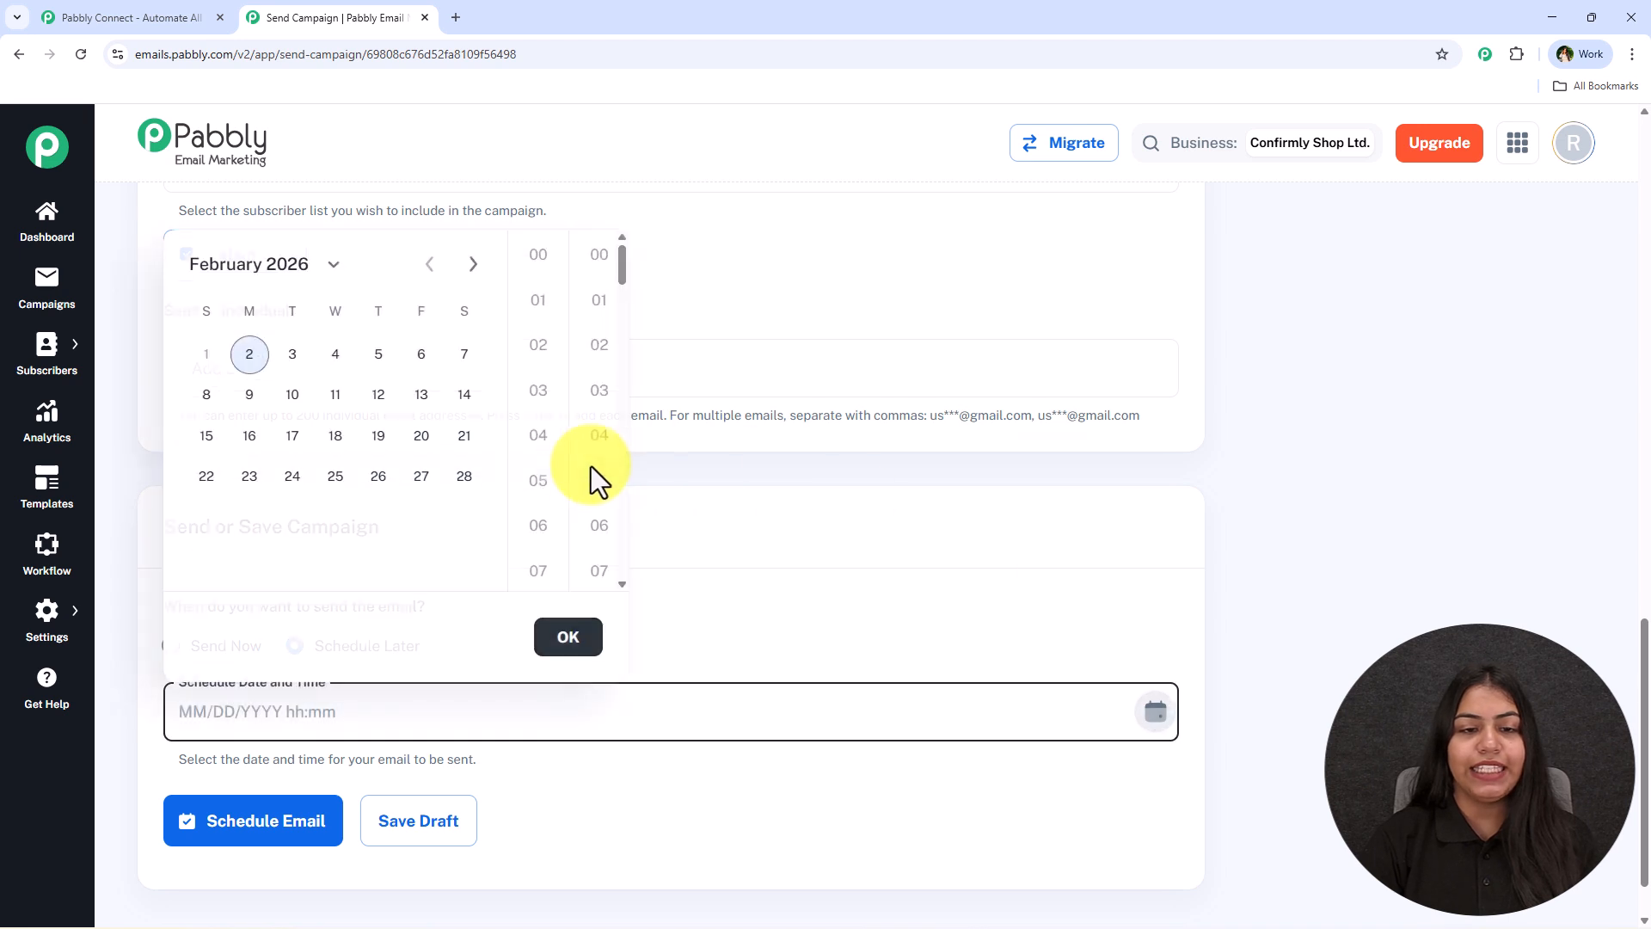
pyautogui.click(395, 361)
pyautogui.click(539, 300)
pyautogui.scroll(-3, 547, 397)
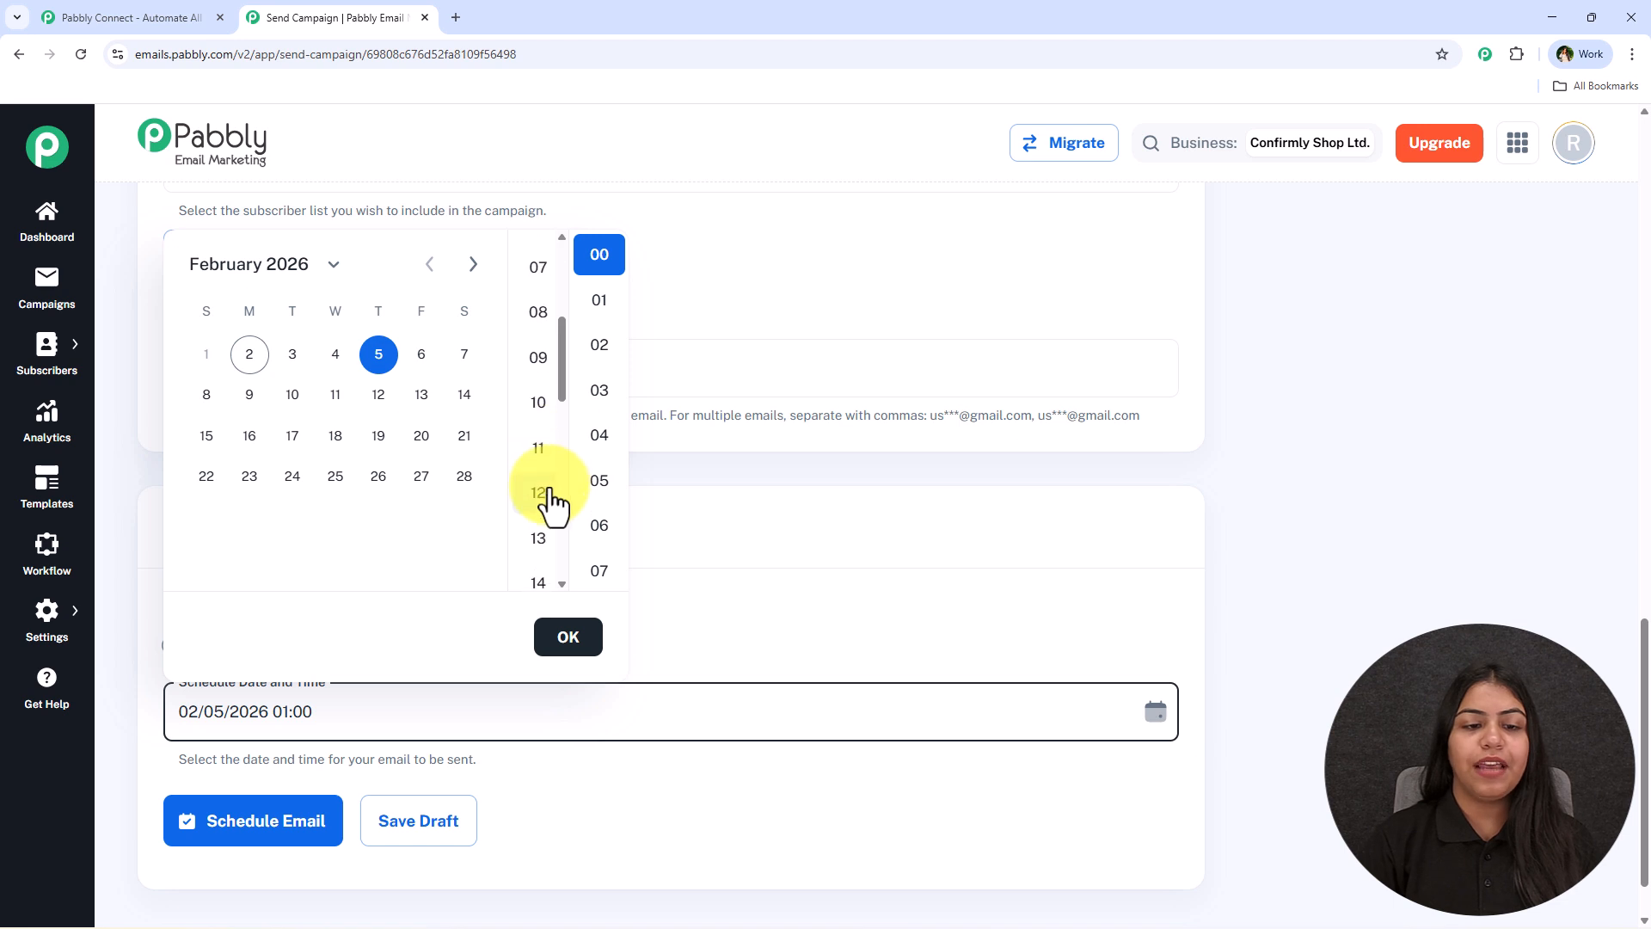
pyautogui.click(545, 542)
pyautogui.click(568, 643)
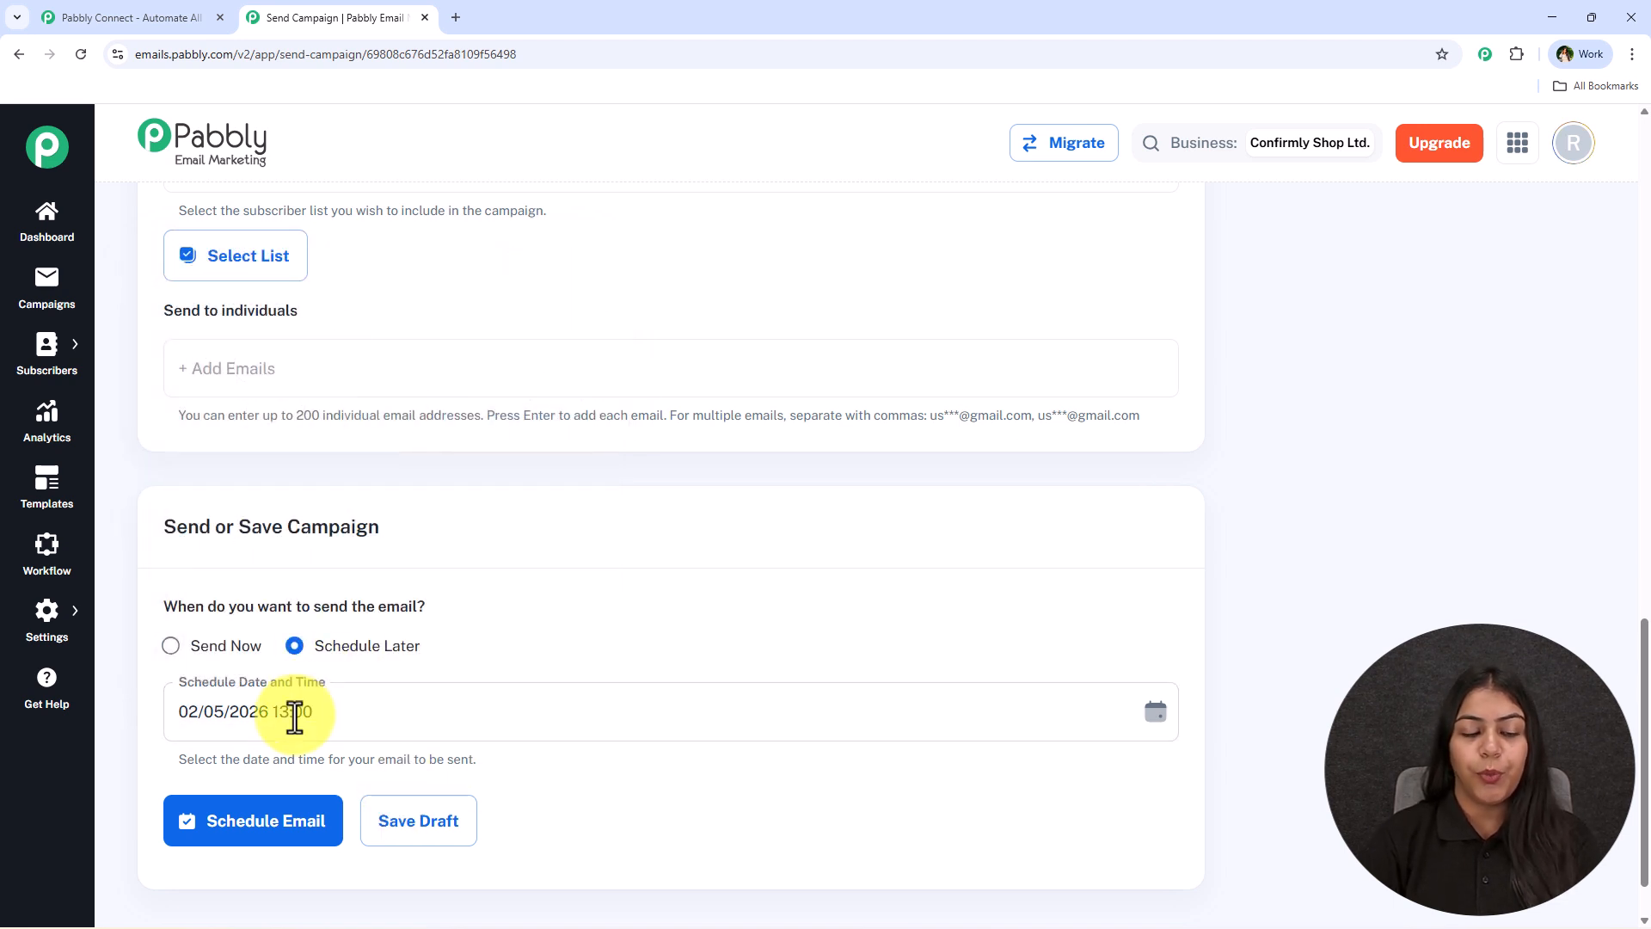
# Try the Send Now option with auto follow up enabled, switch the follow up off and return to Schedule Later.
pyautogui.click(189, 655)
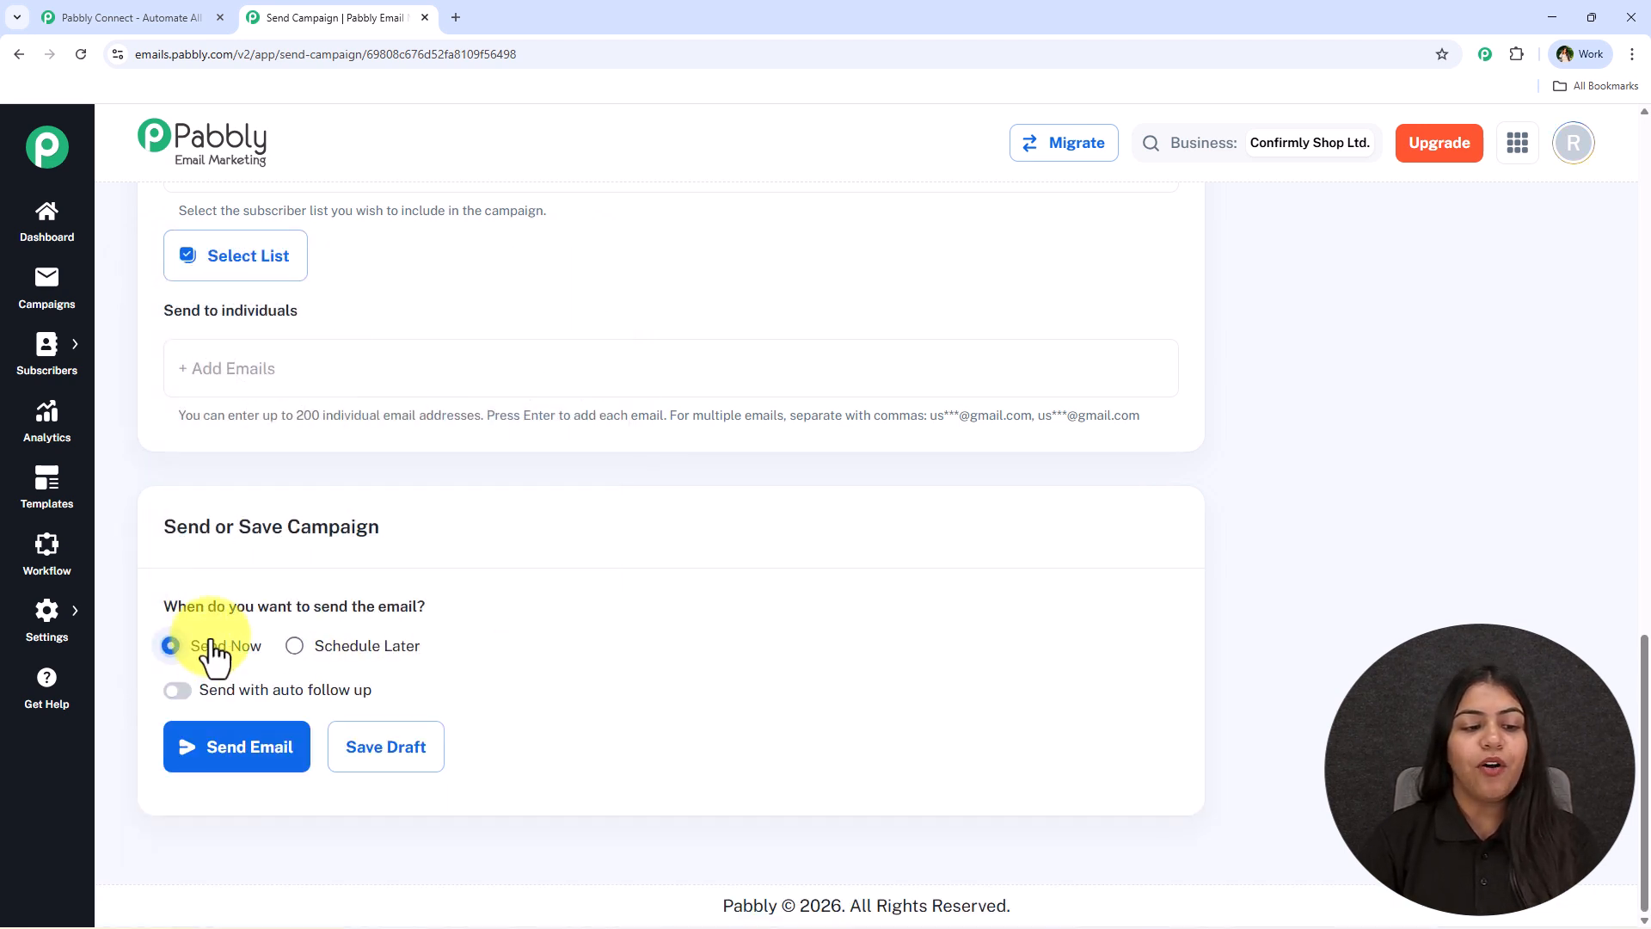
pyautogui.click(180, 690)
pyautogui.scroll(-2, 310, 663)
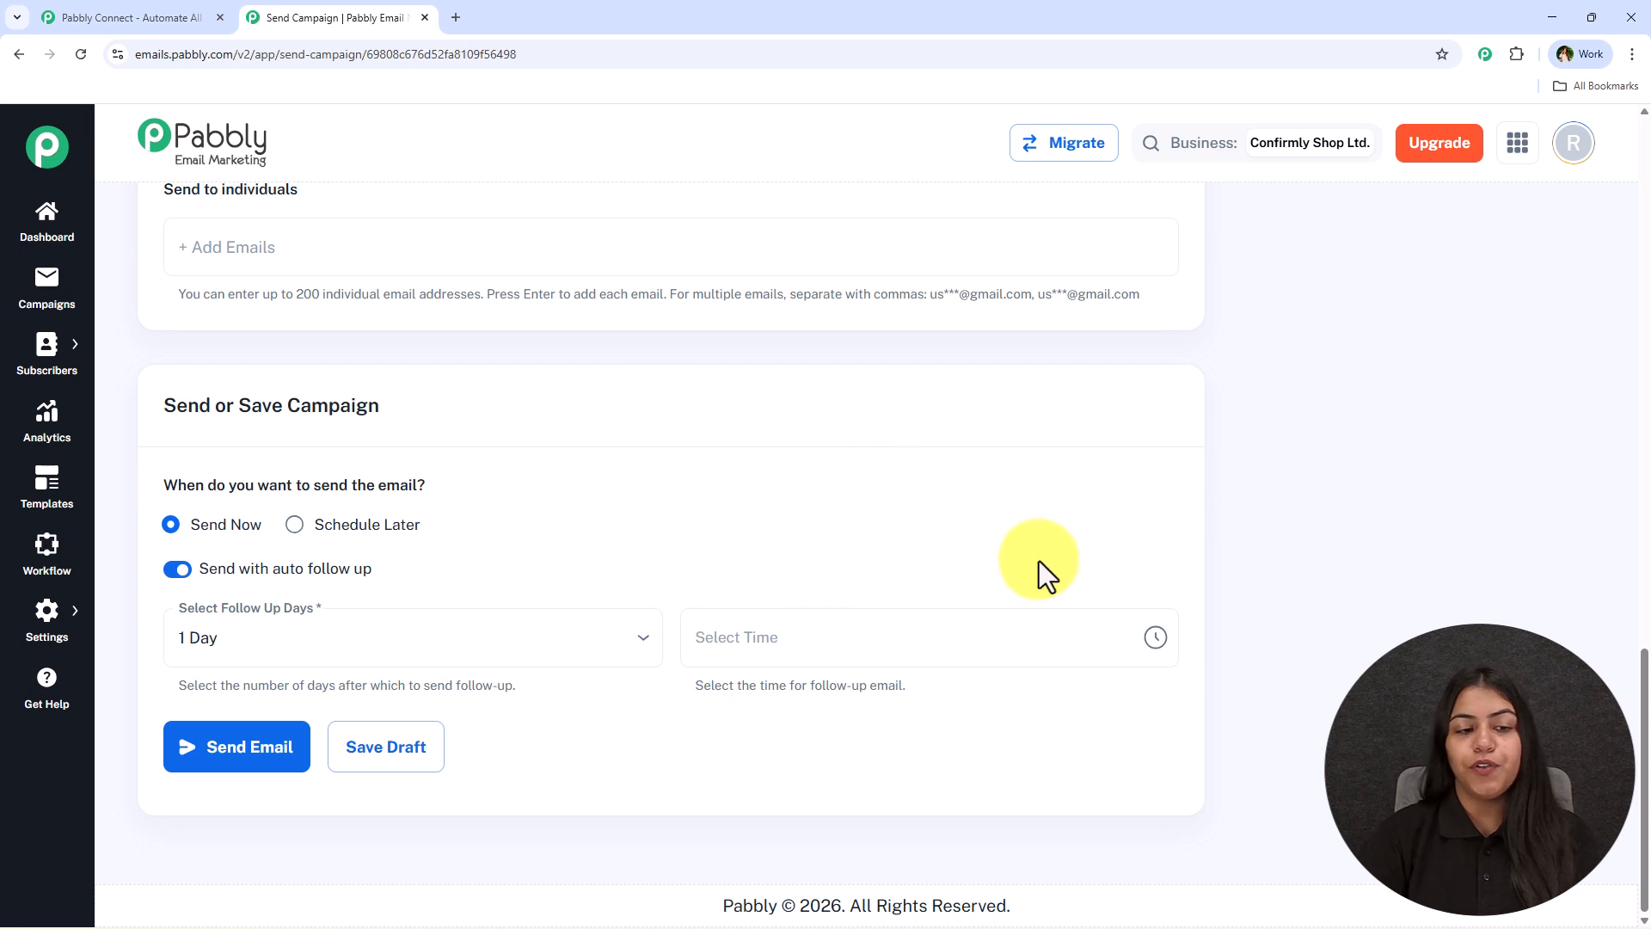
pyautogui.click(182, 569)
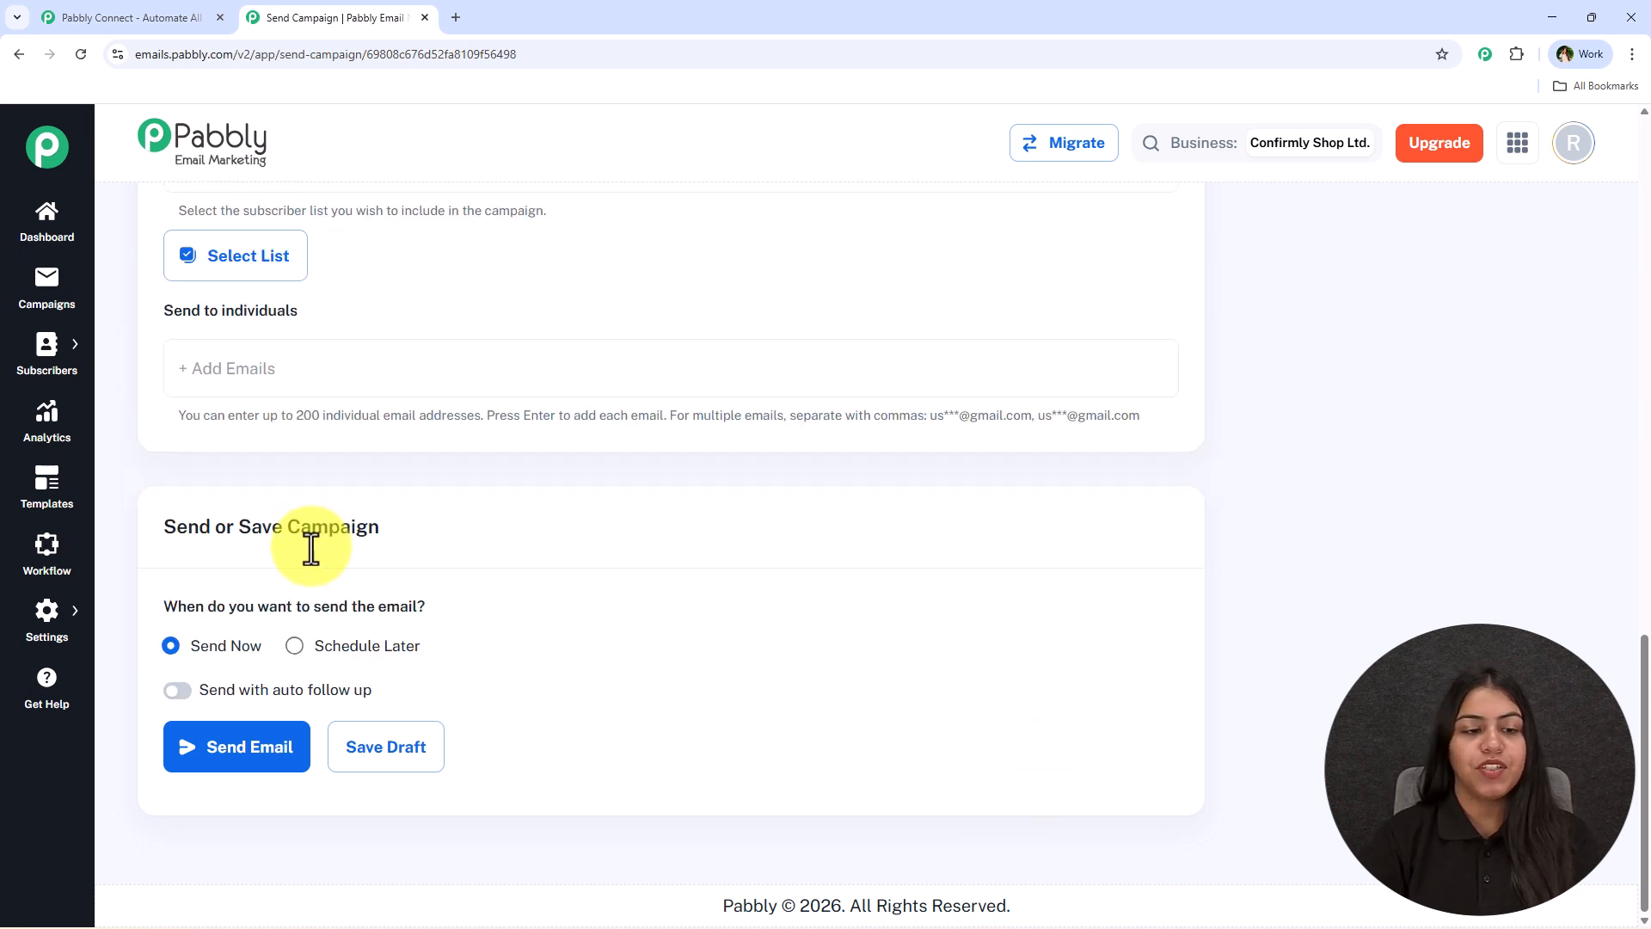
pyautogui.click(297, 647)
pyautogui.click(980, 711)
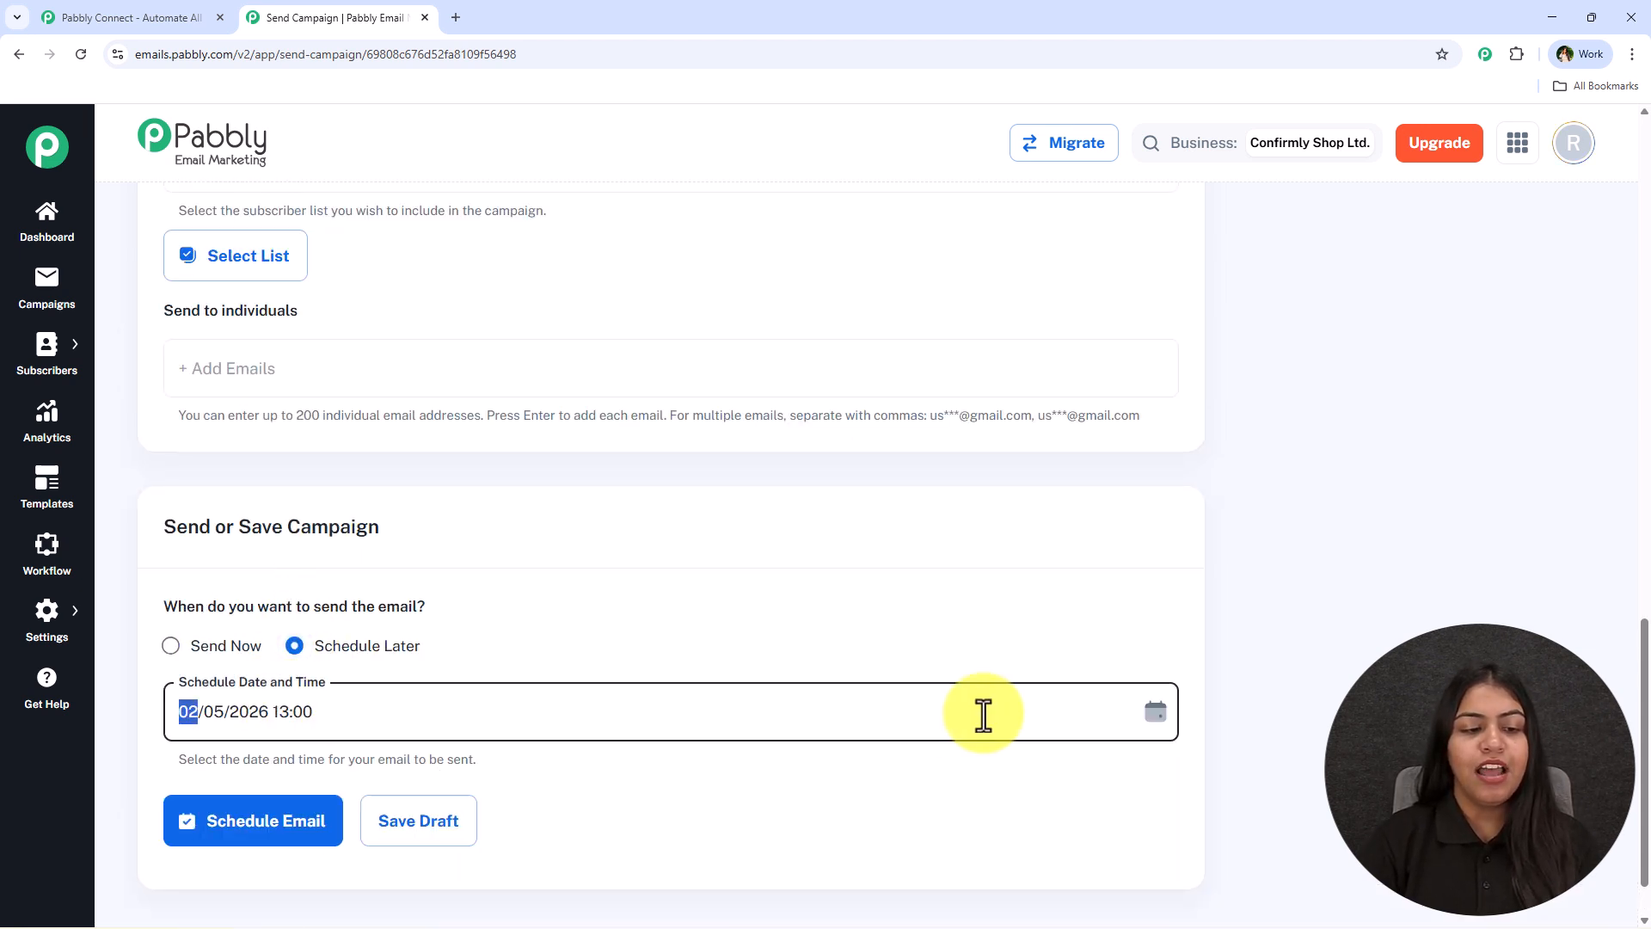
# Submit the email for scheduling, check its full template preview from the confirmation summary and confirm the schedule.
pyautogui.click(278, 860)
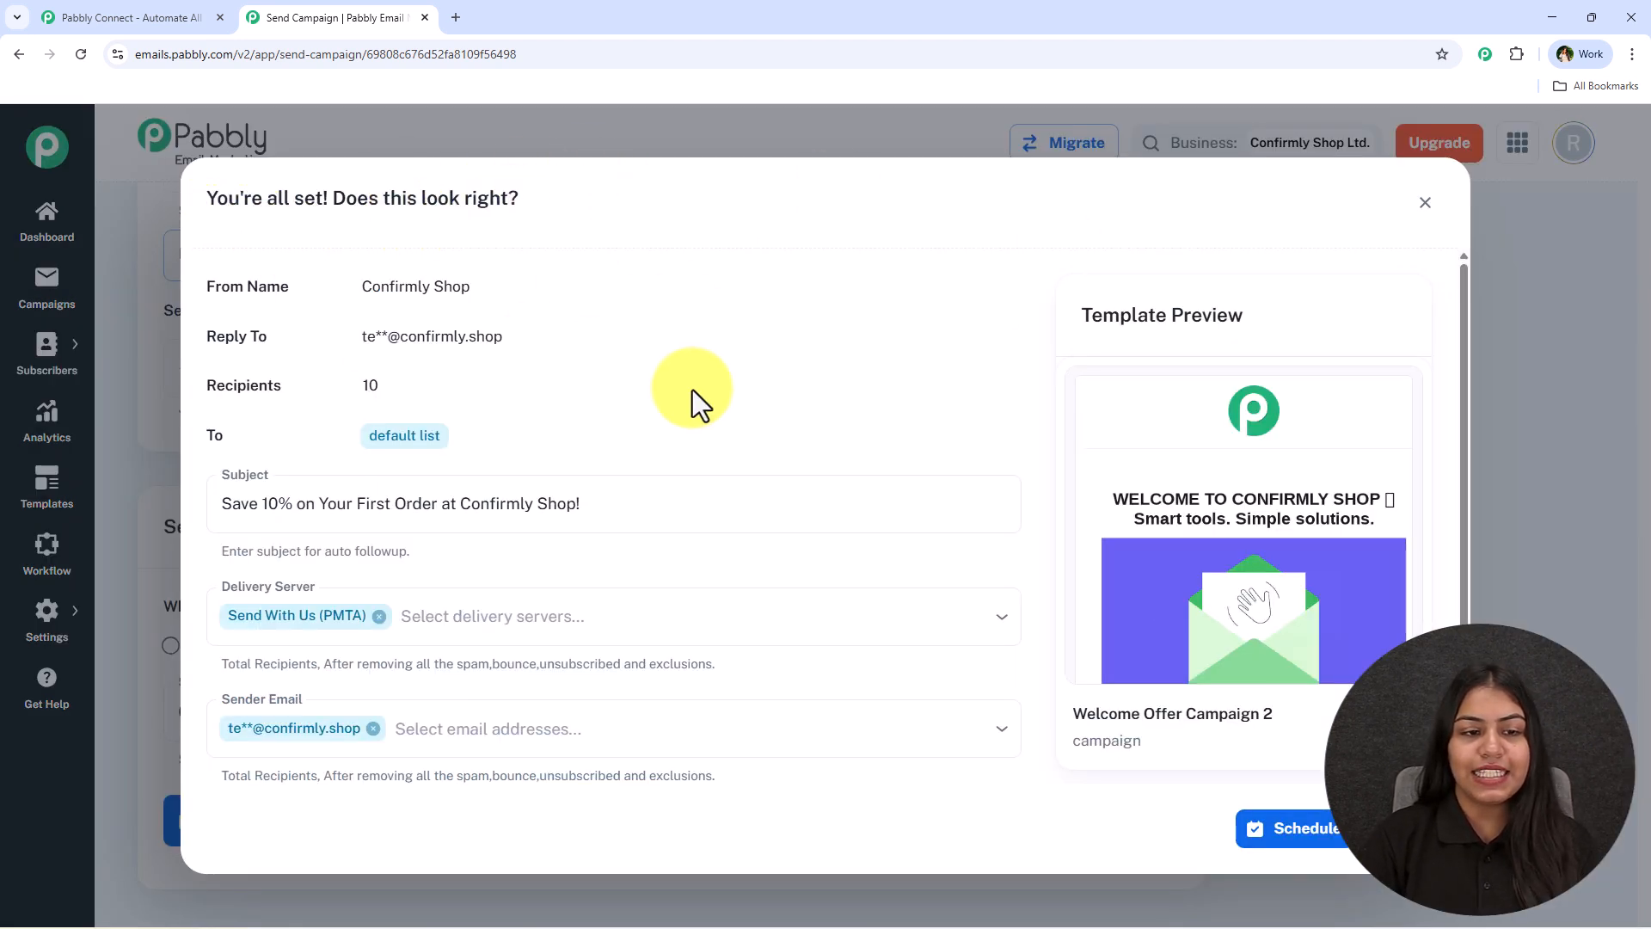
pyautogui.moveTo(1214, 689)
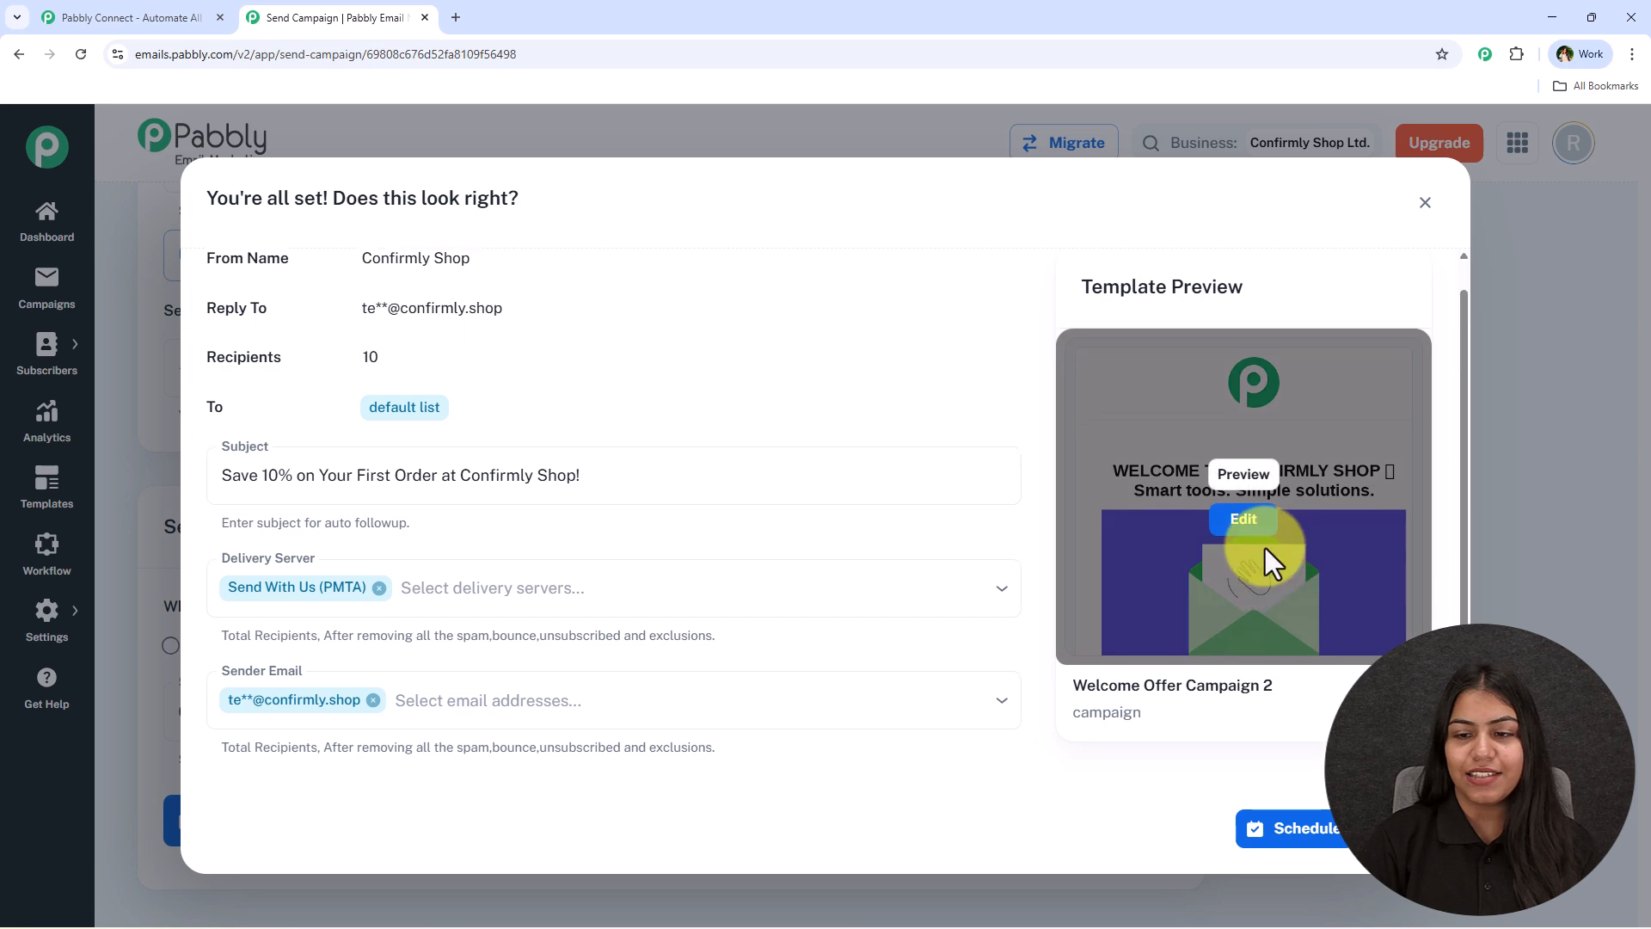
pyautogui.click(1248, 478)
pyautogui.scroll(-10, 848, 560)
pyautogui.scroll(10, 782, 690)
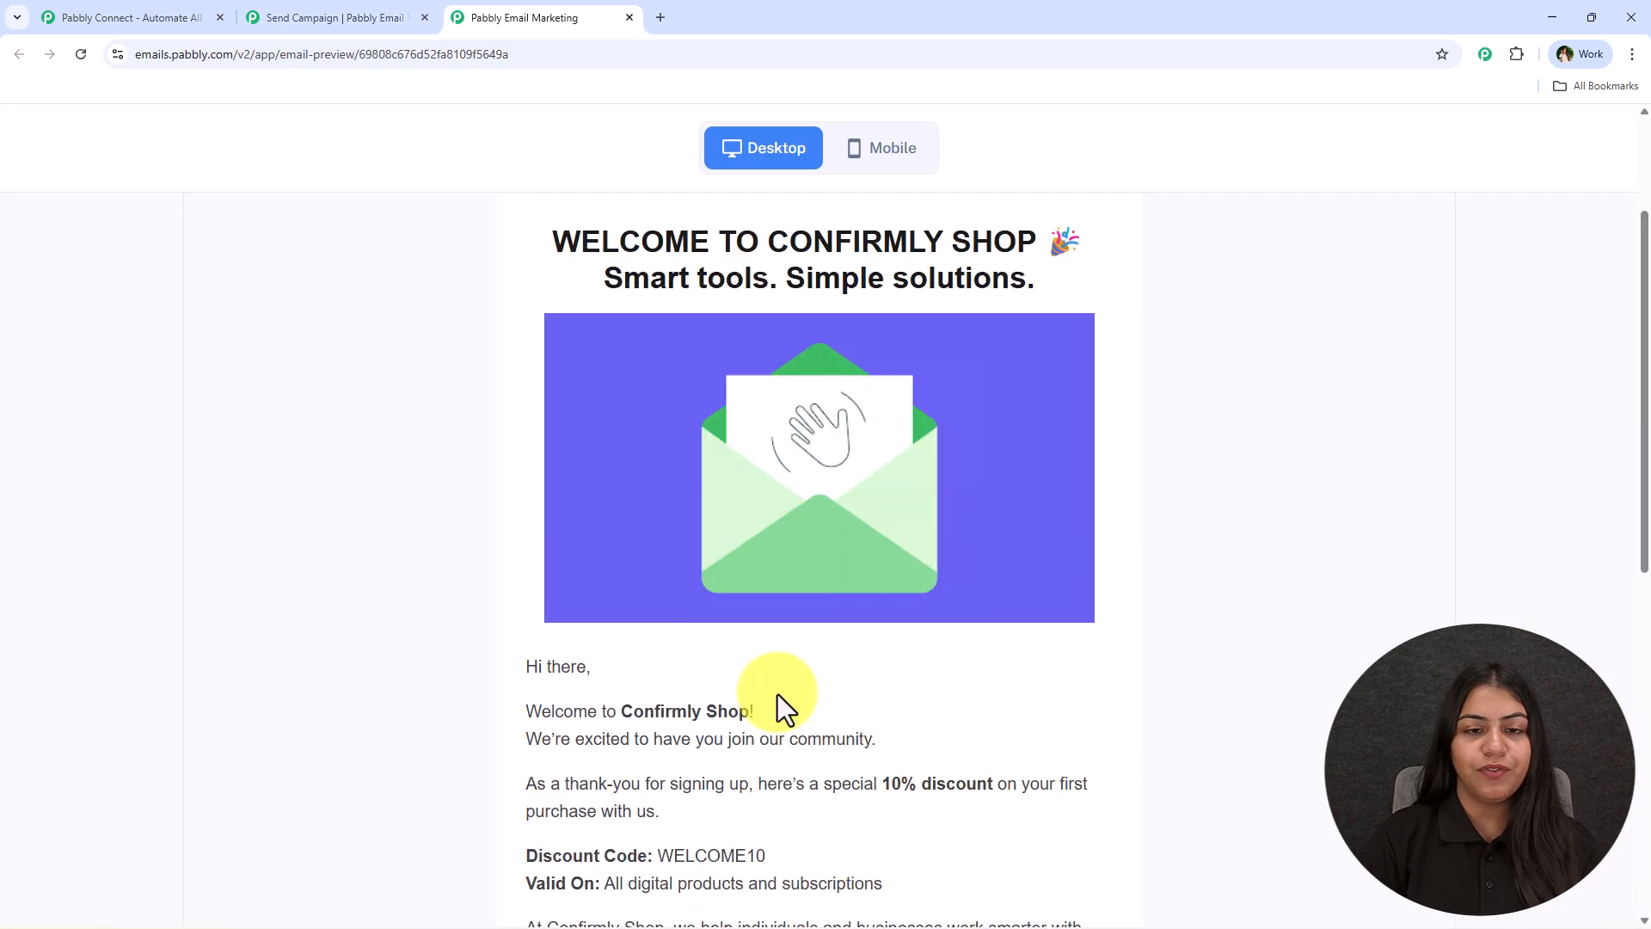
pyautogui.click(628, 17)
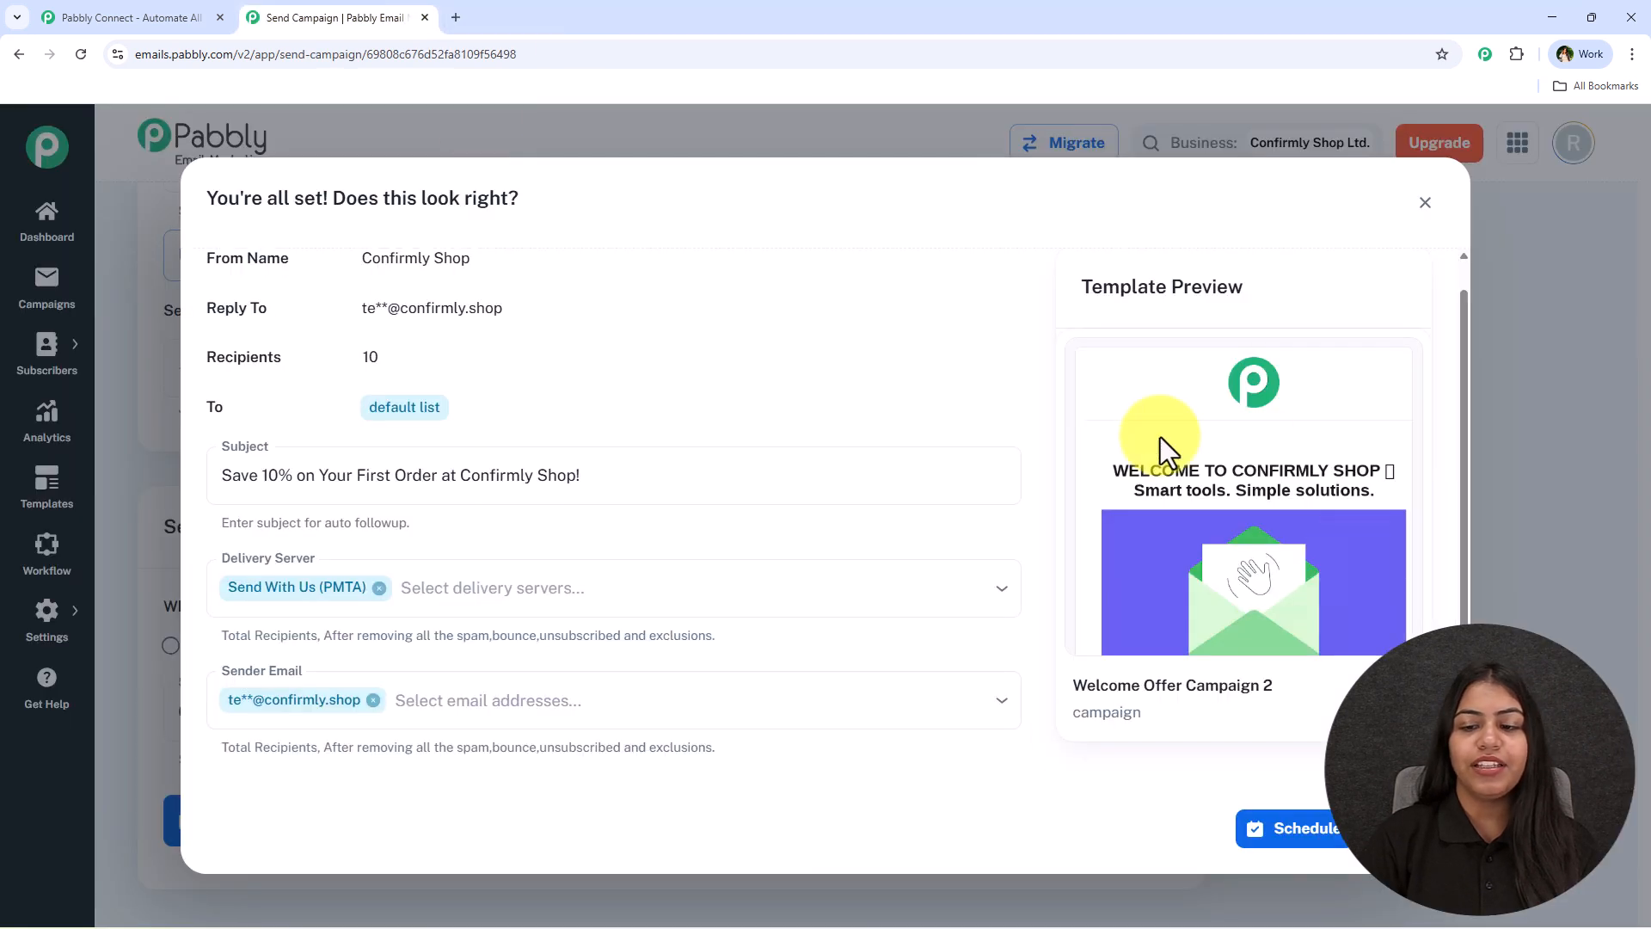
pyautogui.click(1336, 831)
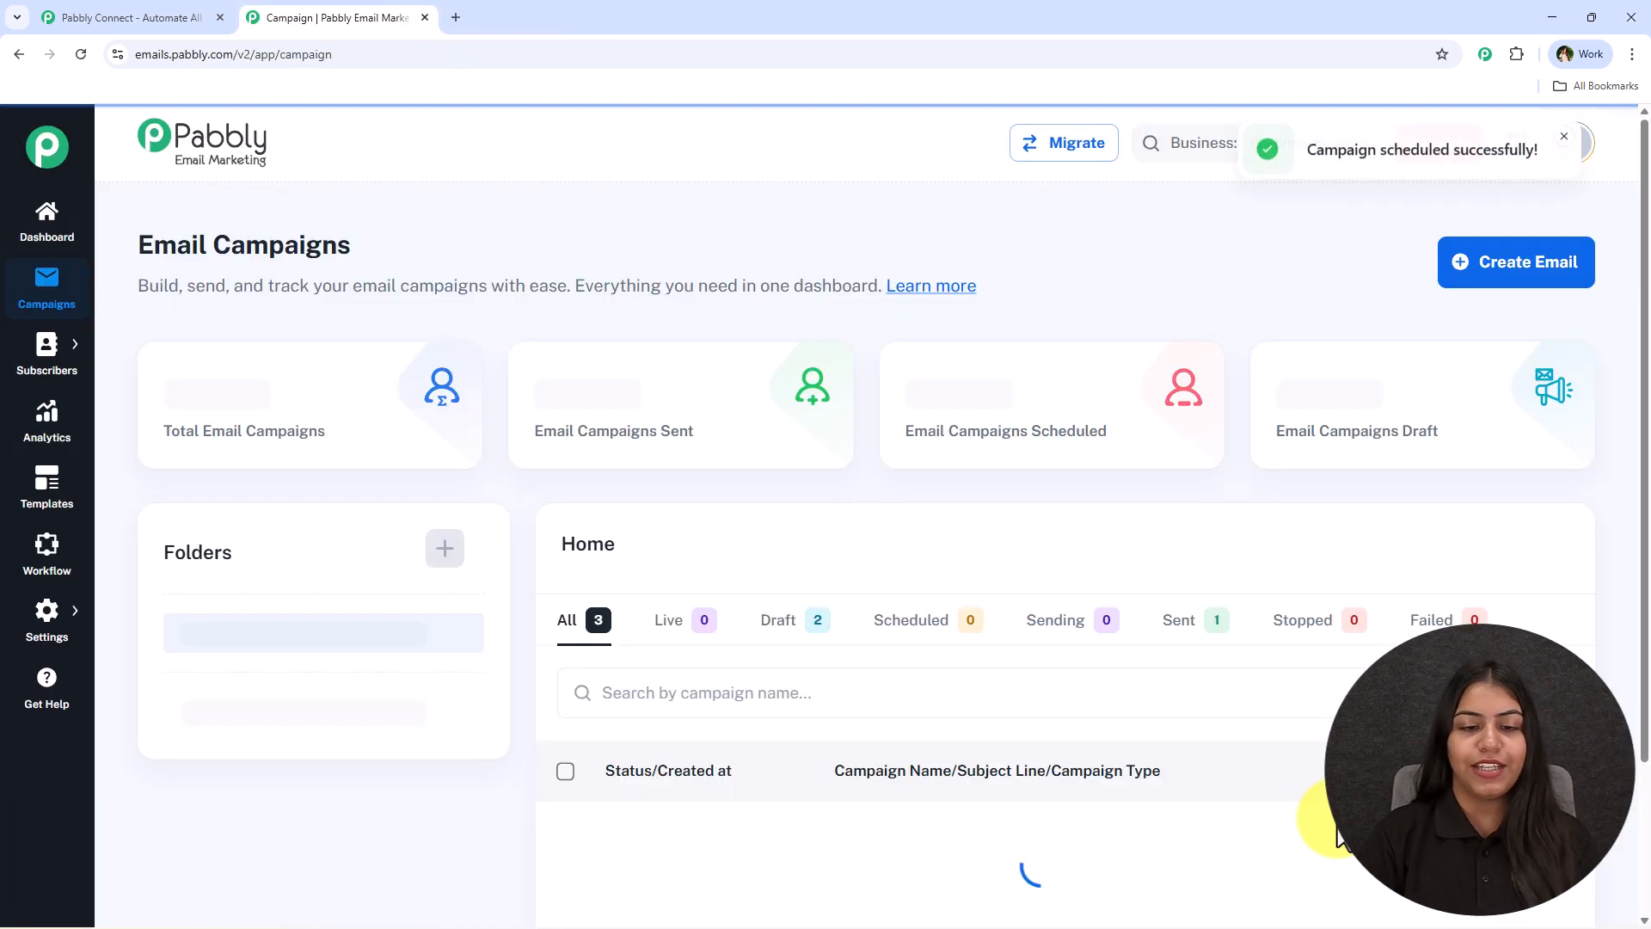
# Look over the campaign list, checking the status and available action of each Welcome Offer campaign.
pyautogui.scroll(-5, 1249, 616)
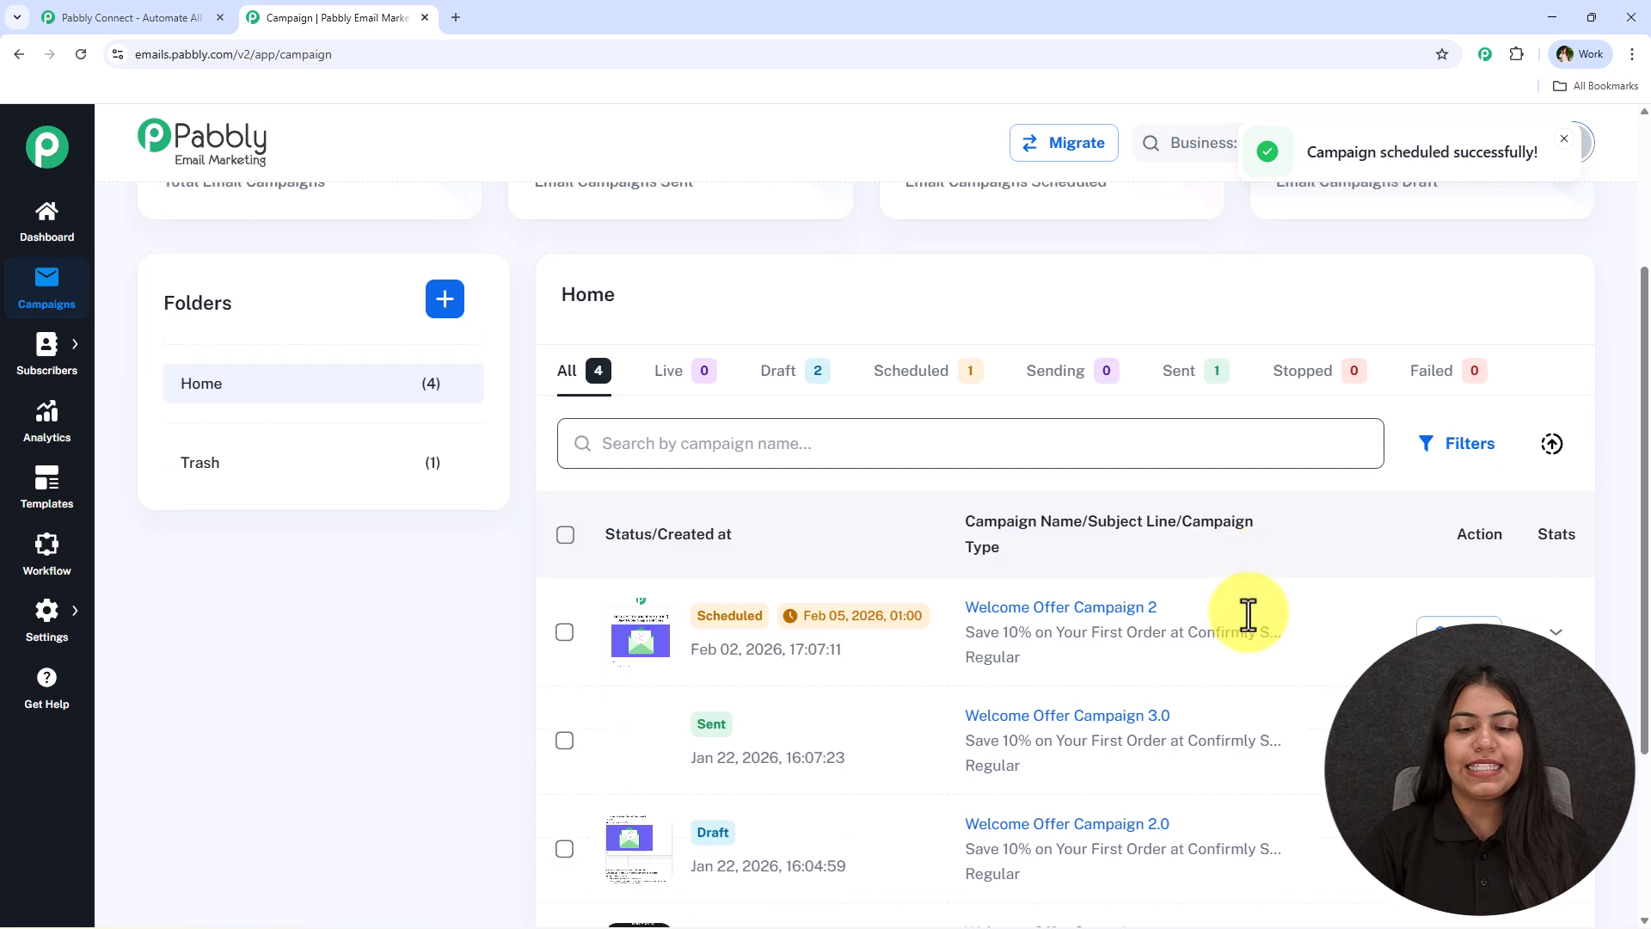
pyautogui.moveTo(831, 349)
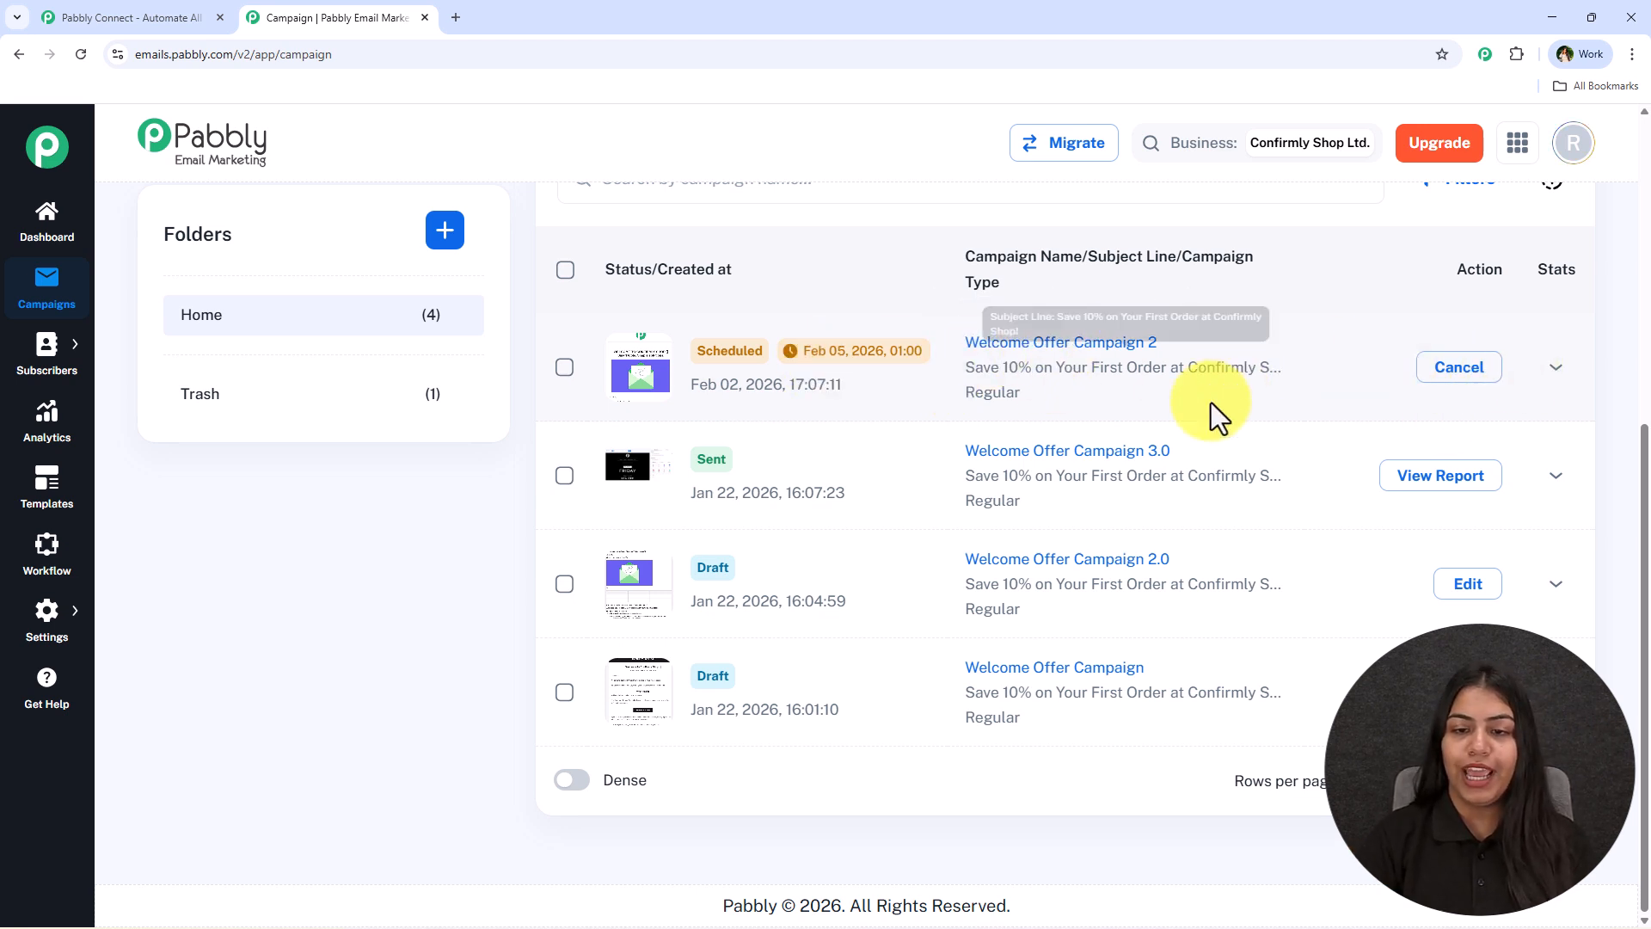
pyautogui.scroll(5, 1051, 874)
pyautogui.scroll(-3, 803, 664)
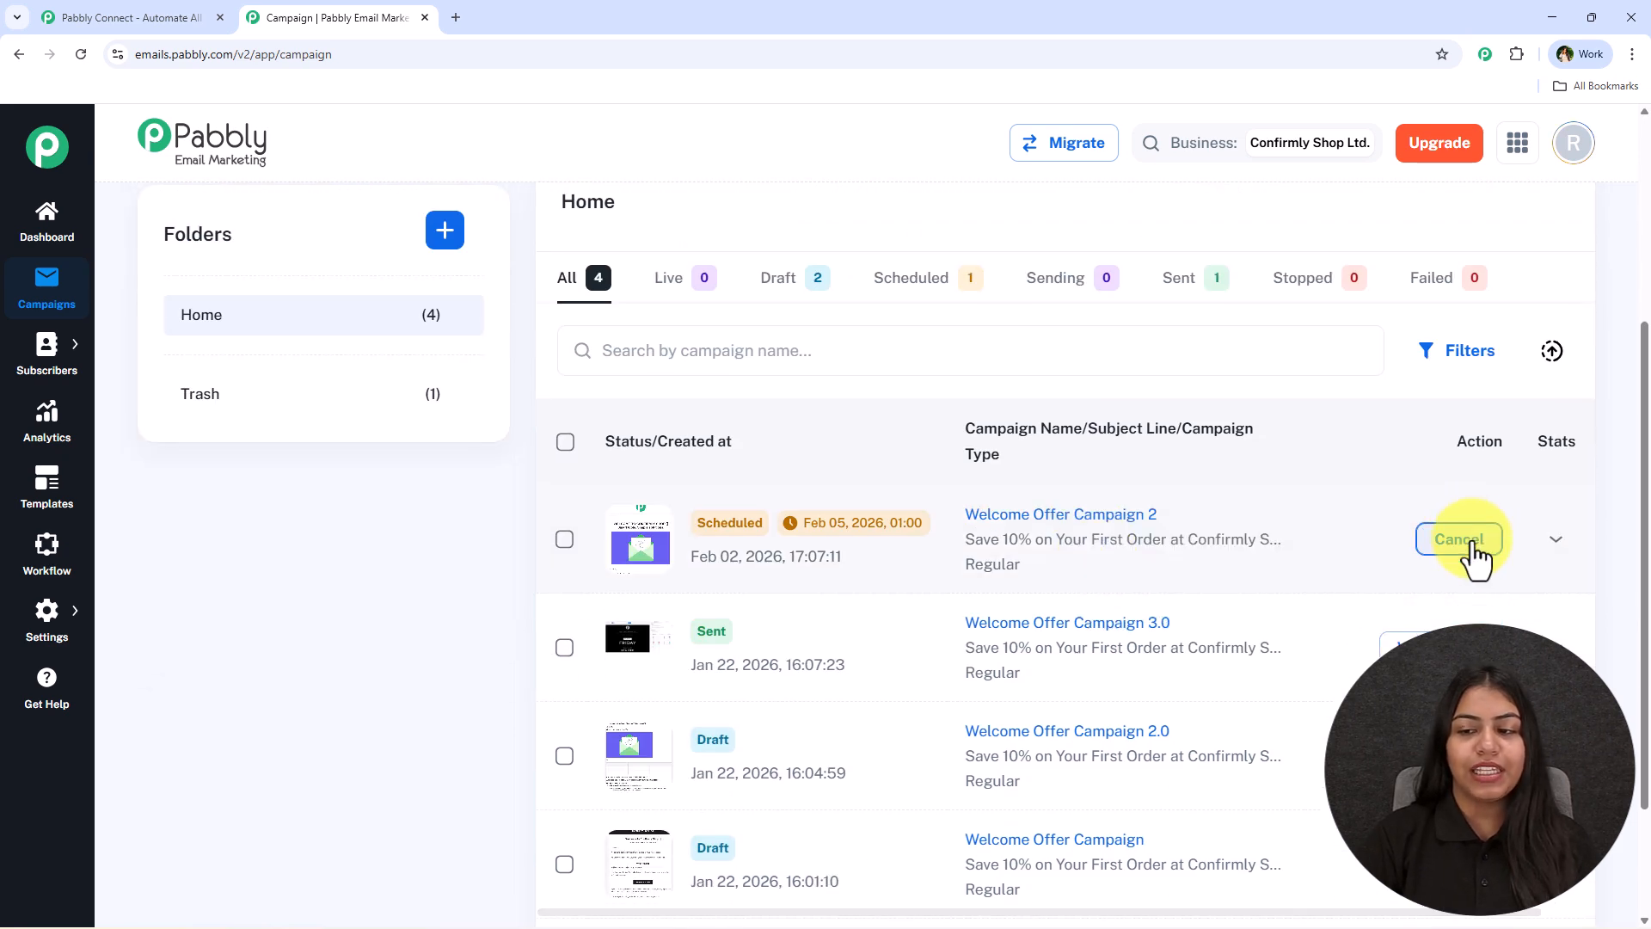
pyautogui.scroll(-1, 1101, 675)
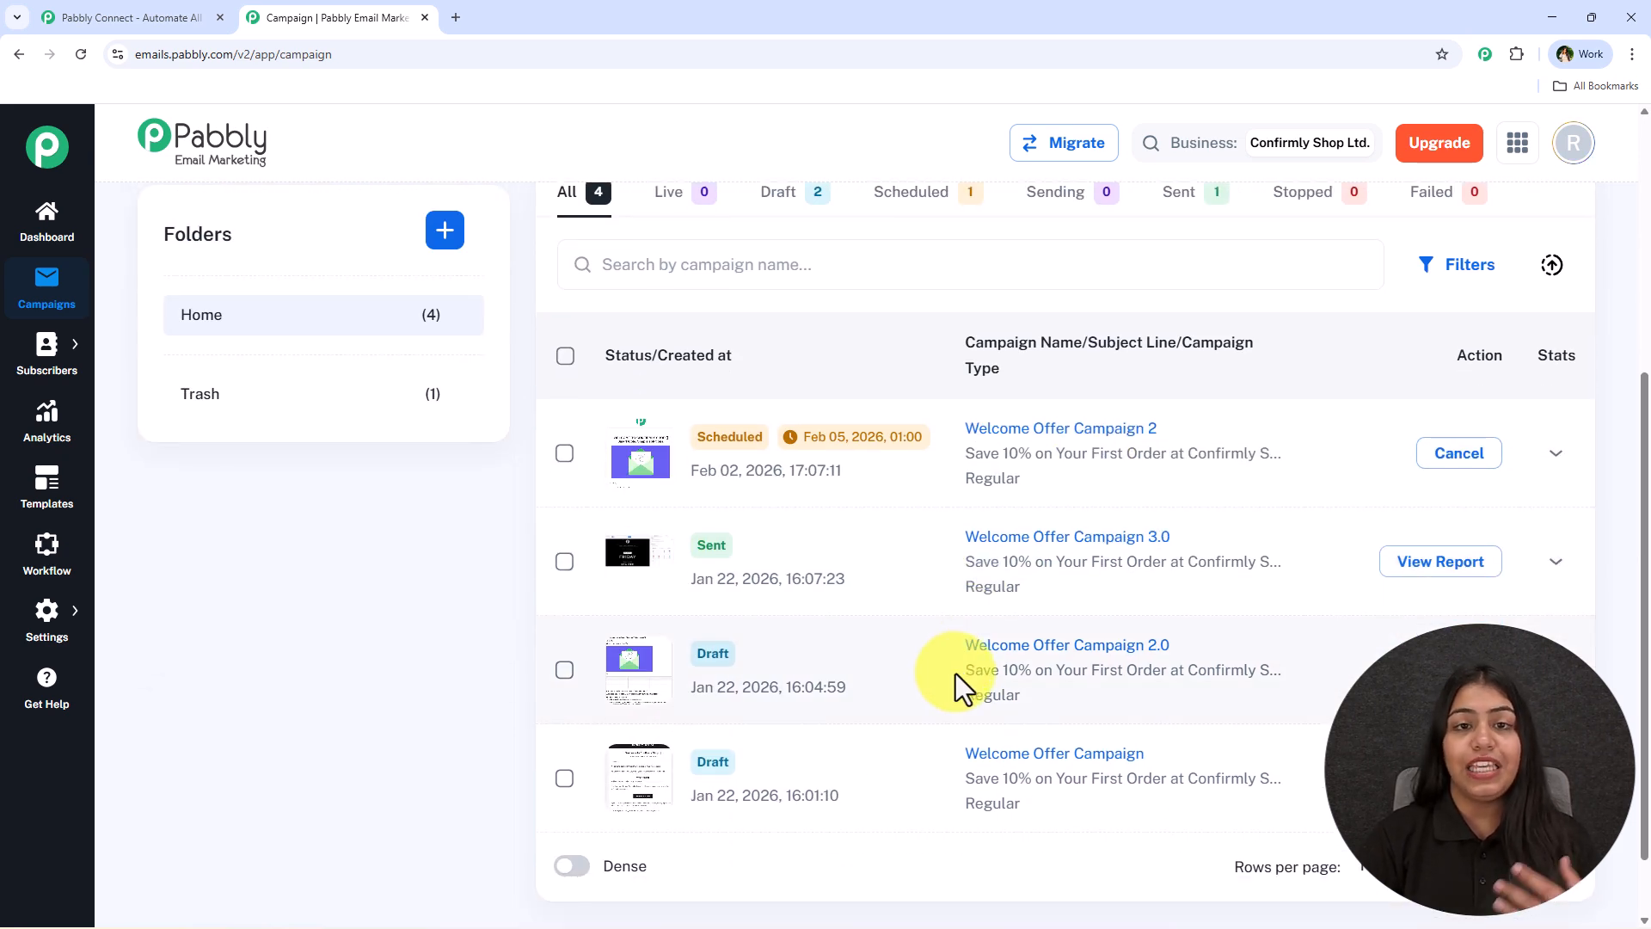
# Open the report for Welcome Offer Campaign 3.0, examine its sending statistics and campaign details, and return to the campaign list.
pyautogui.click(1403, 560)
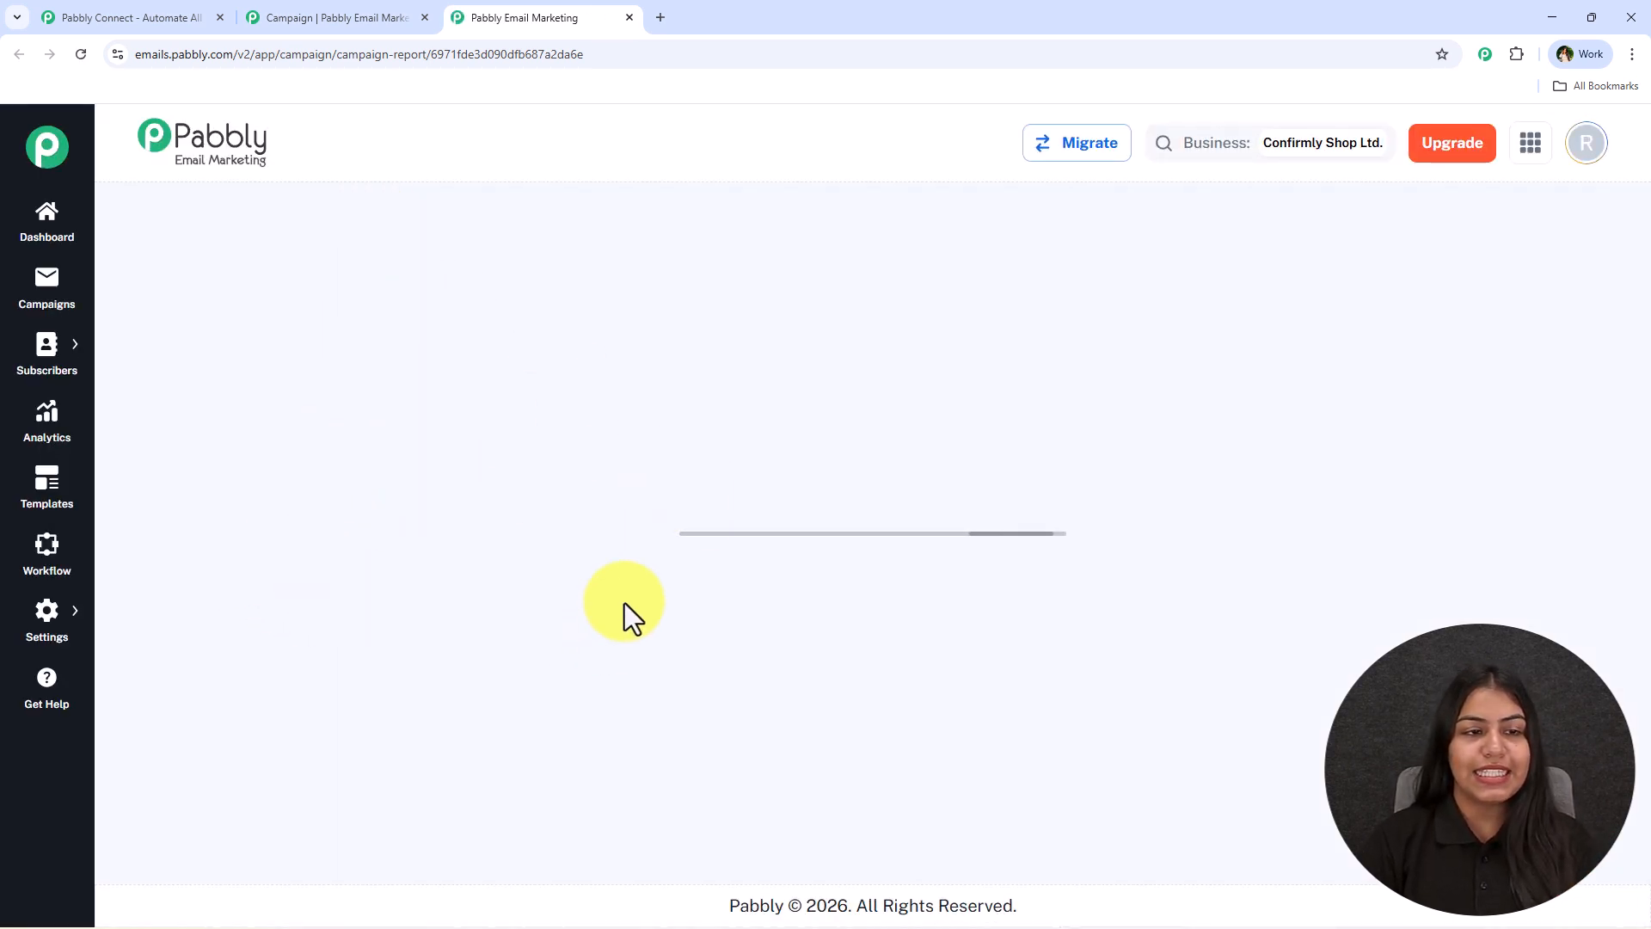
pyautogui.click(379, 19)
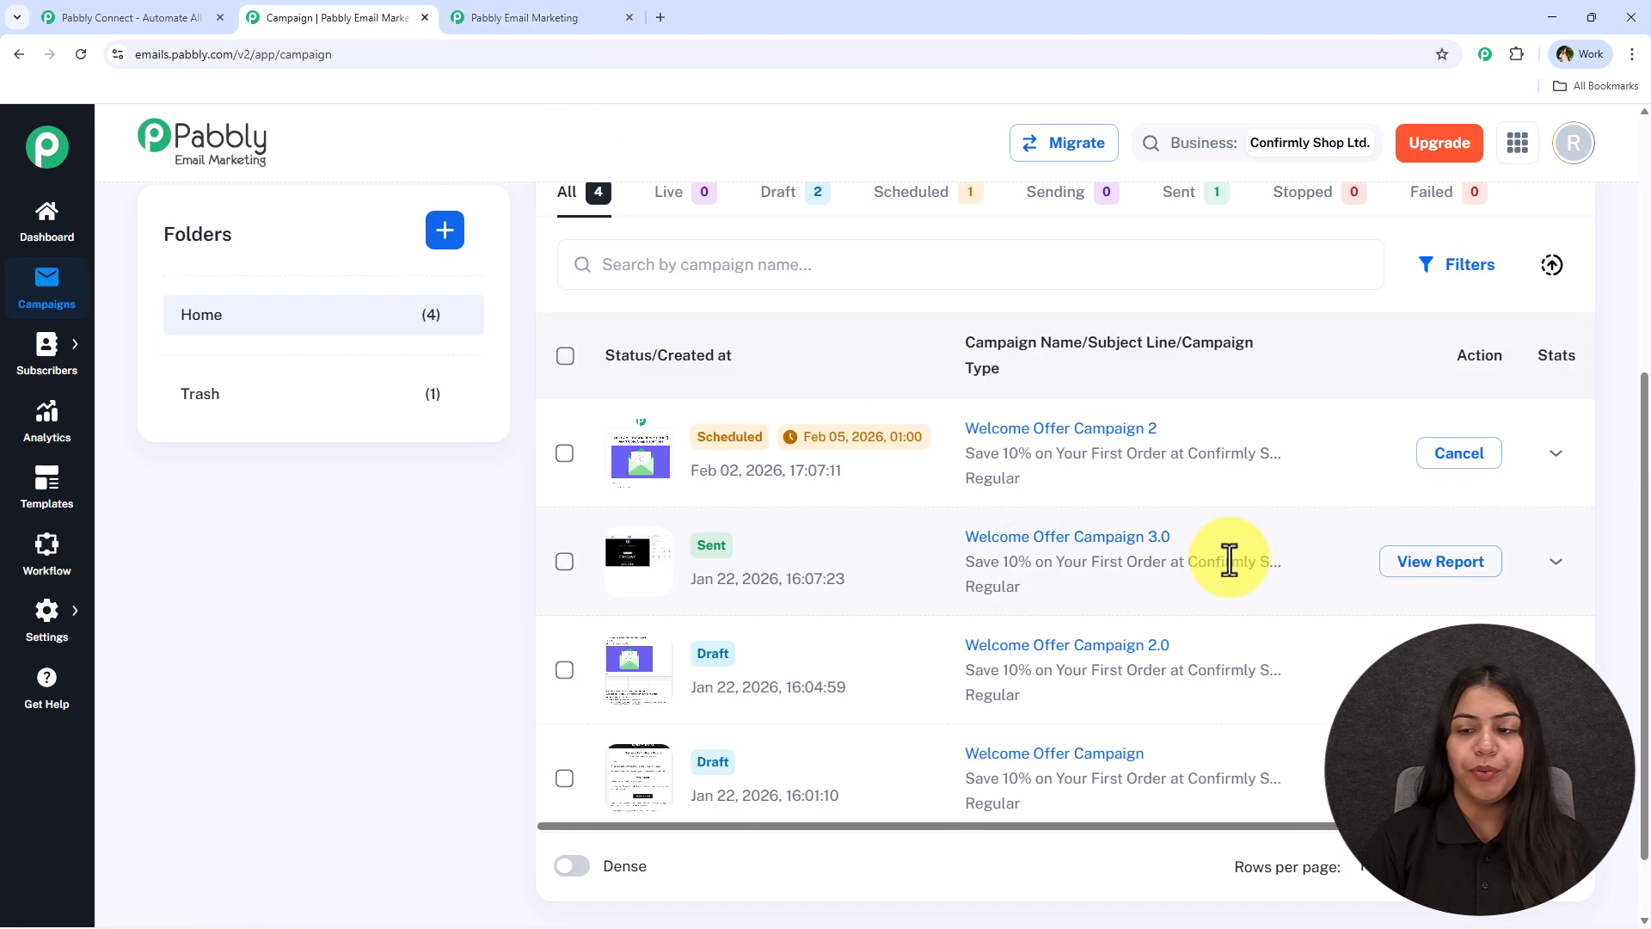
pyautogui.click(533, 12)
pyautogui.scroll(-2, 843, 756)
pyautogui.scroll(2, 788, 759)
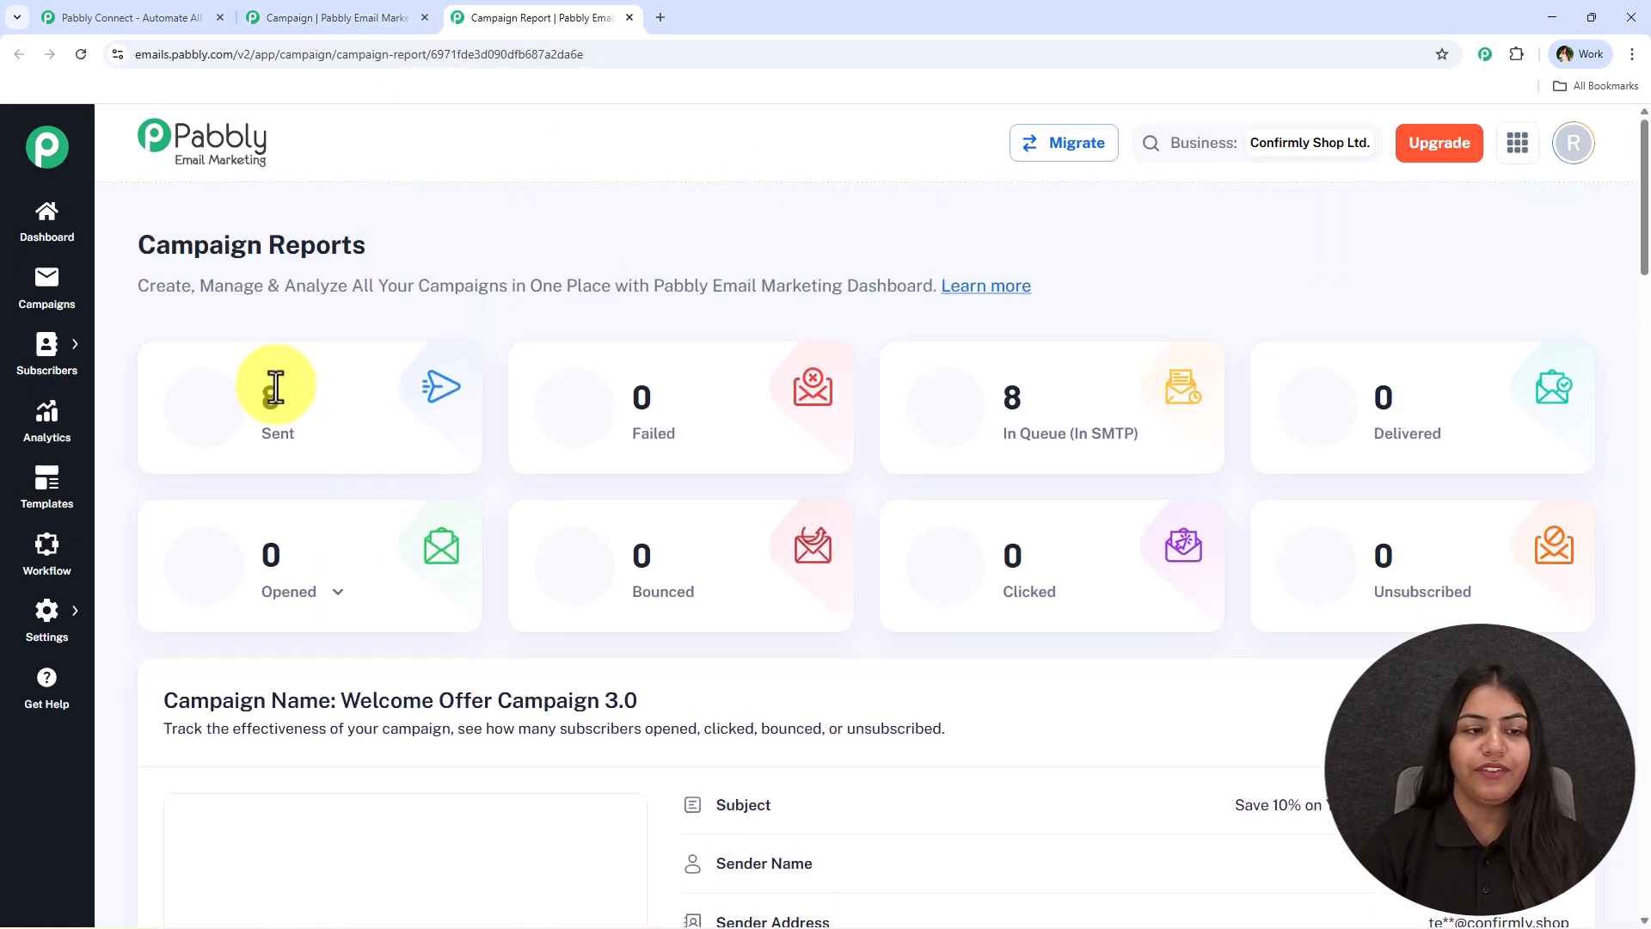
pyautogui.scroll(-7, 1195, 322)
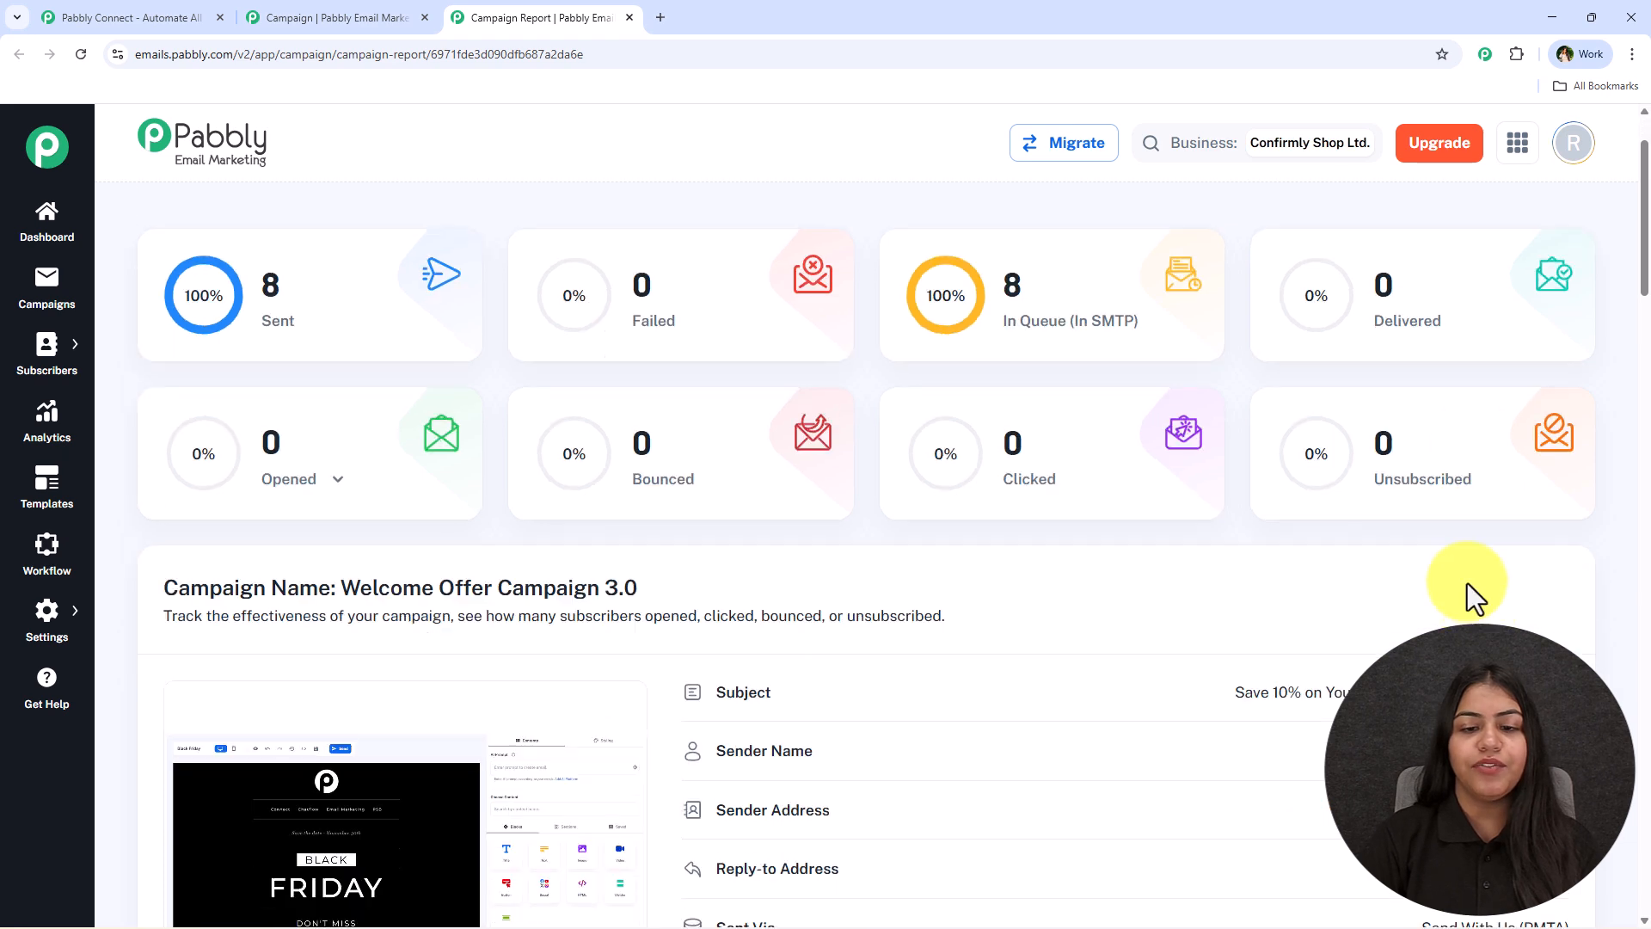
pyautogui.scroll(3, 729, 520)
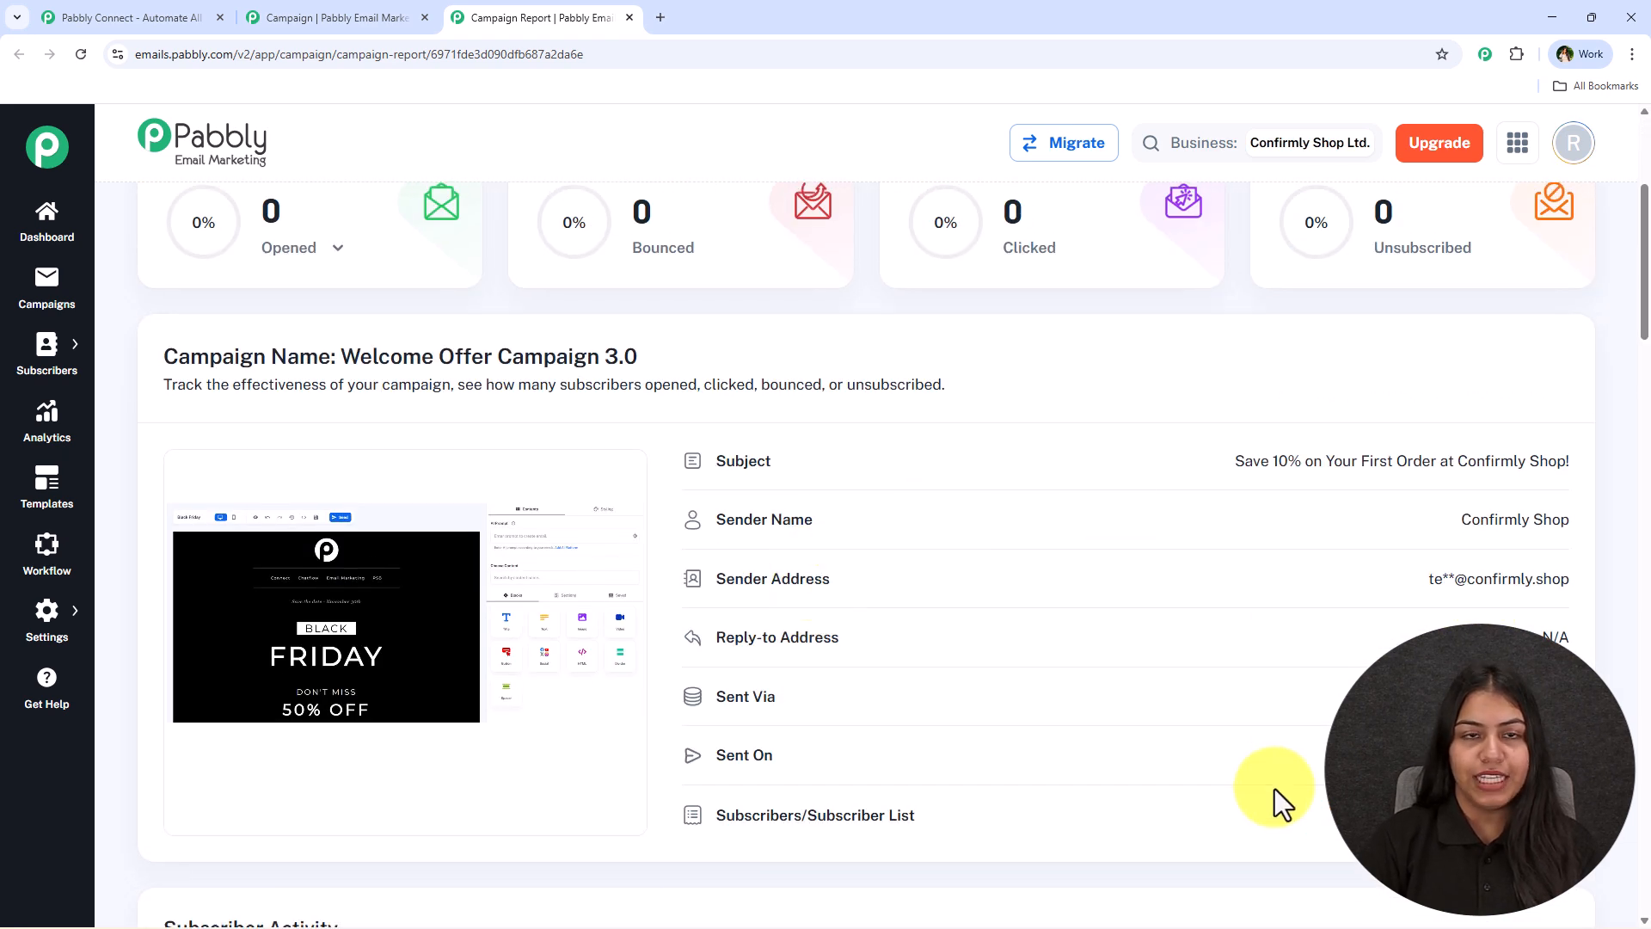
pyautogui.click(368, 15)
pyautogui.scroll(3, 507, 700)
pyautogui.scroll(1, 507, 700)
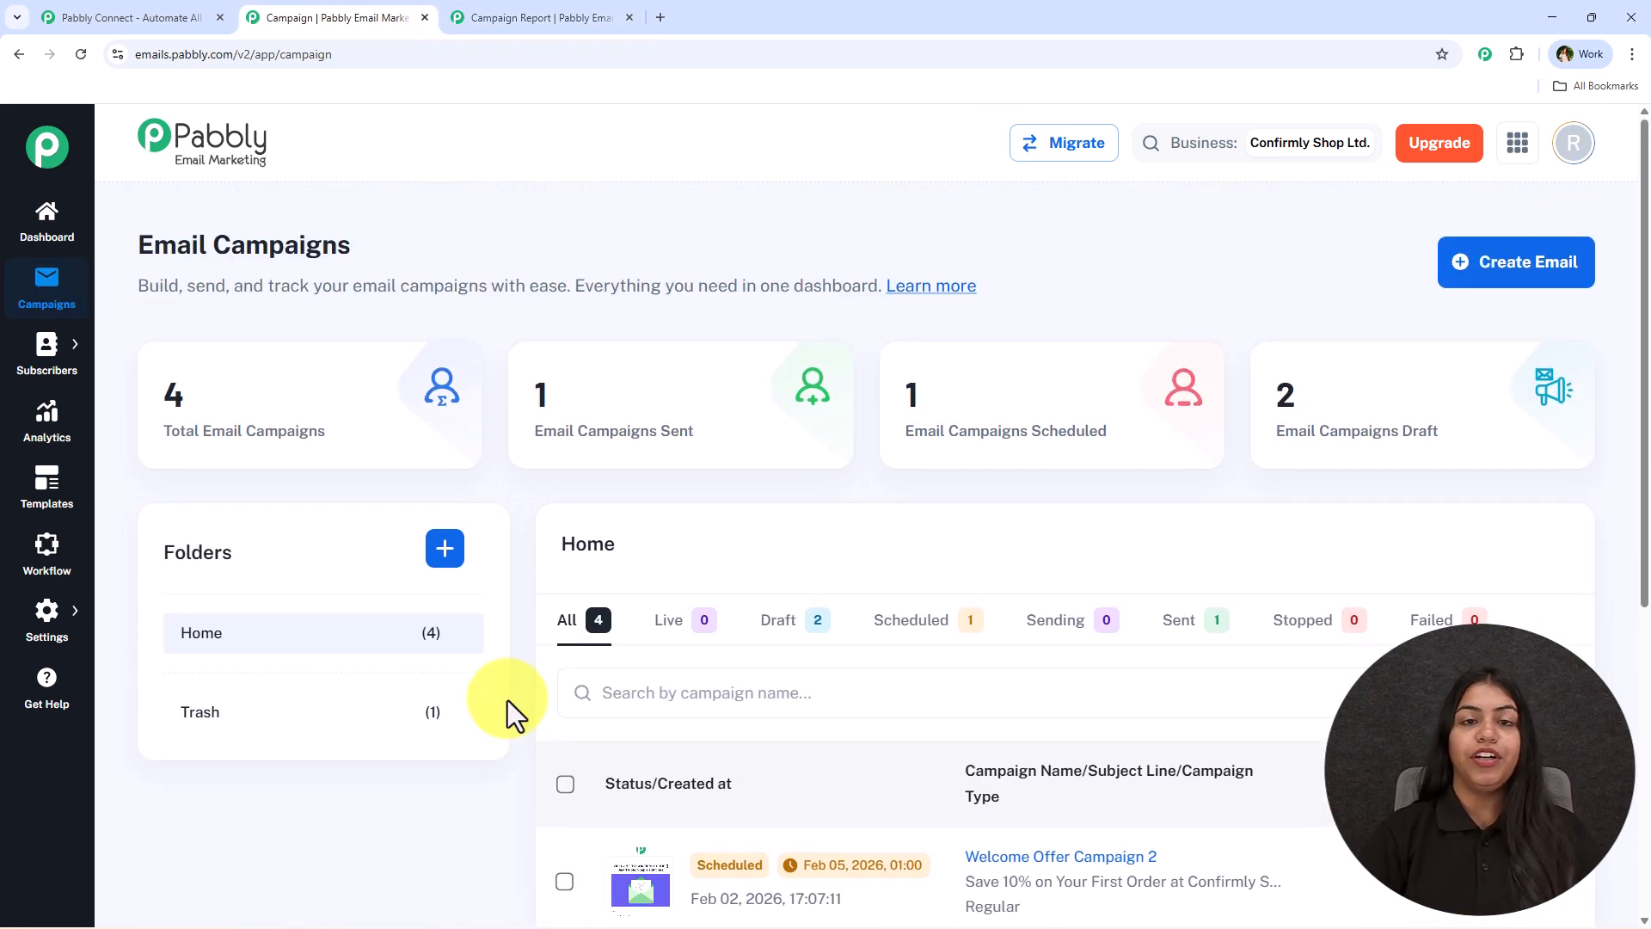